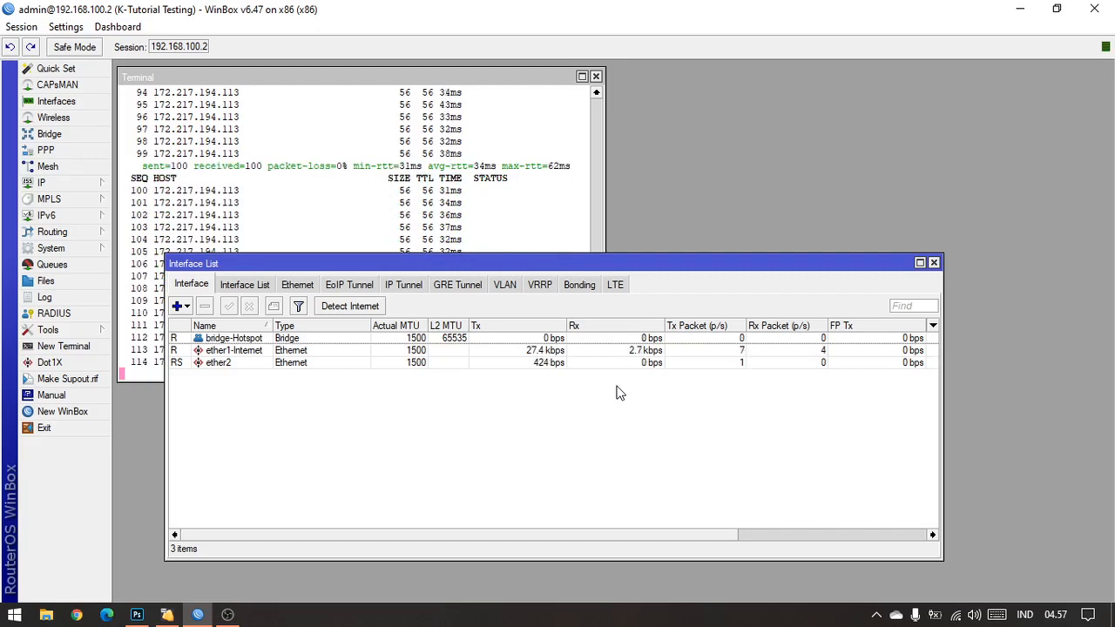
Step: Move the Interface List window aside and switch to Photoshop to review the MikroTik hotspot topology diagram
left_click_drag(687, 269, 809, 276)
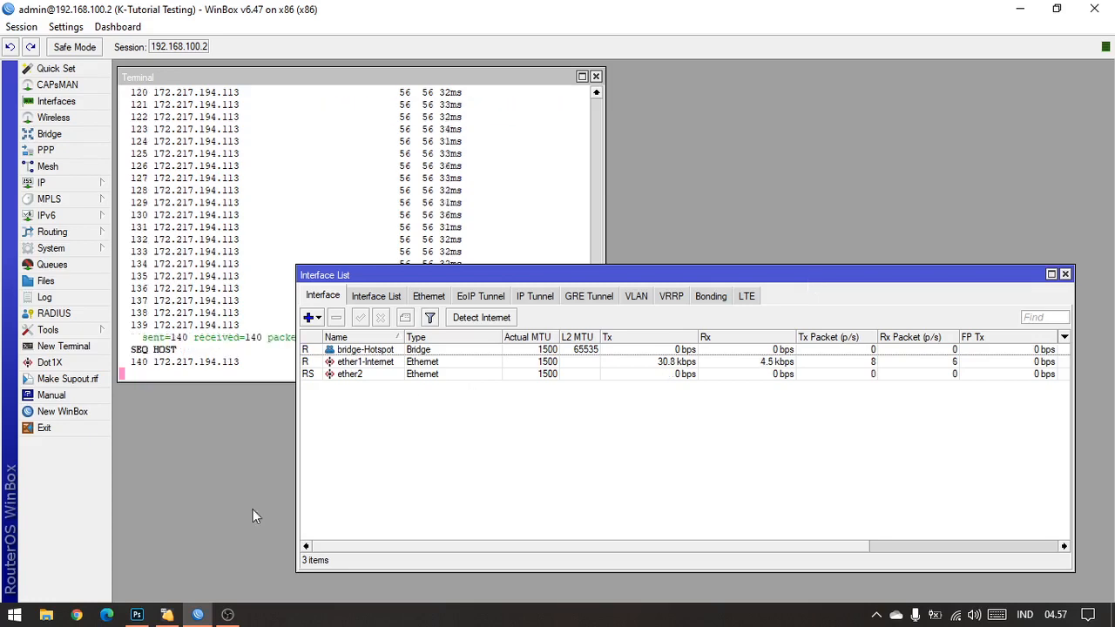
left_click(141, 617)
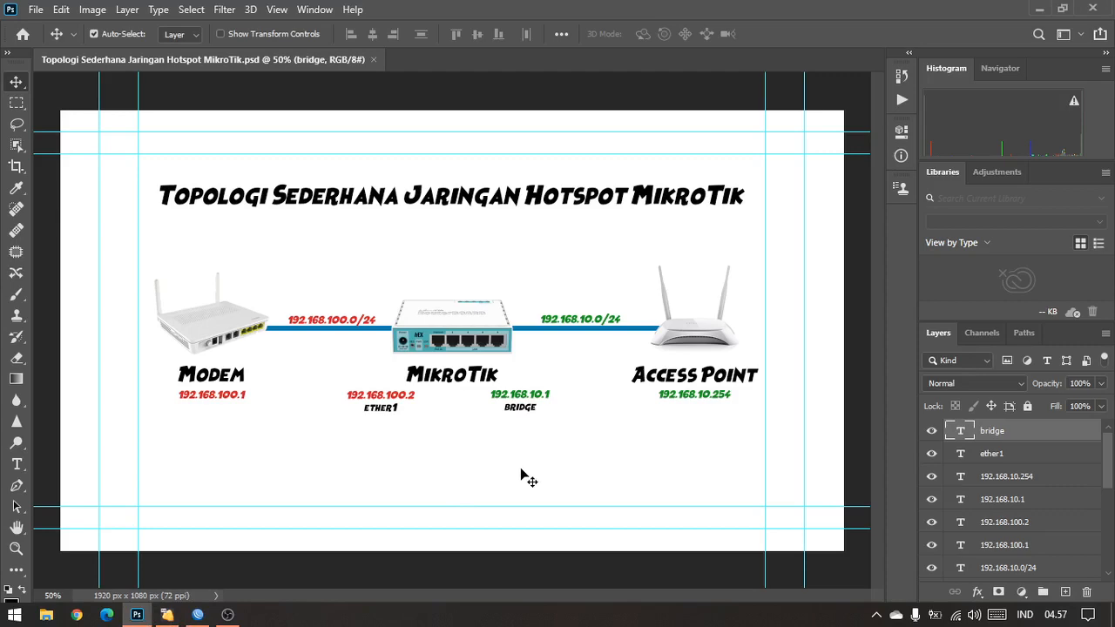
left_click(224, 619)
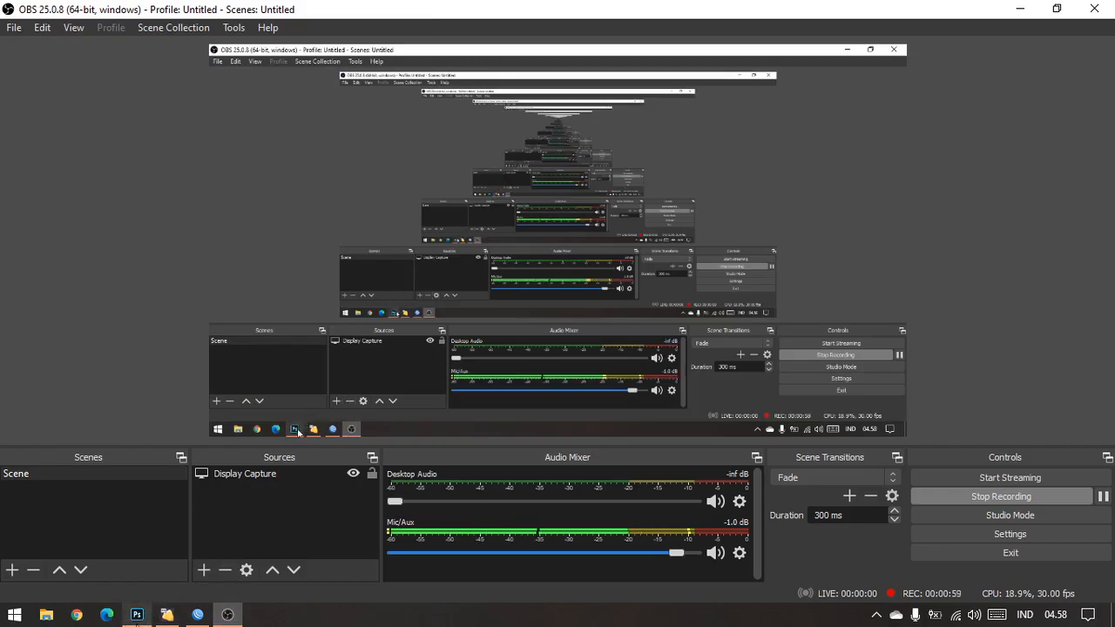
left_click(137, 615)
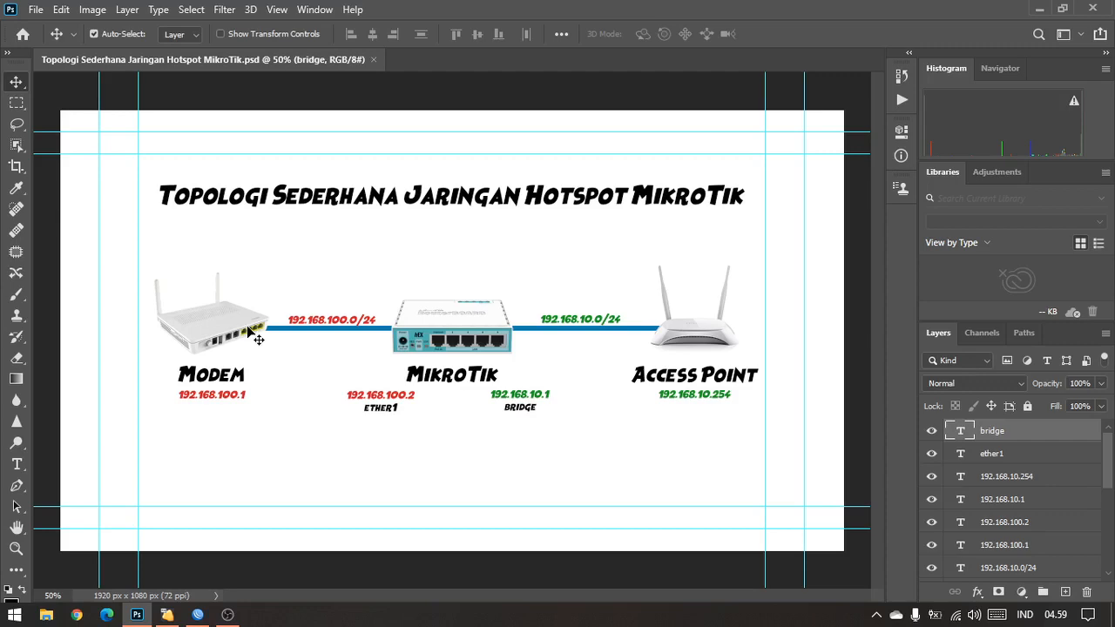
left_click(227, 614)
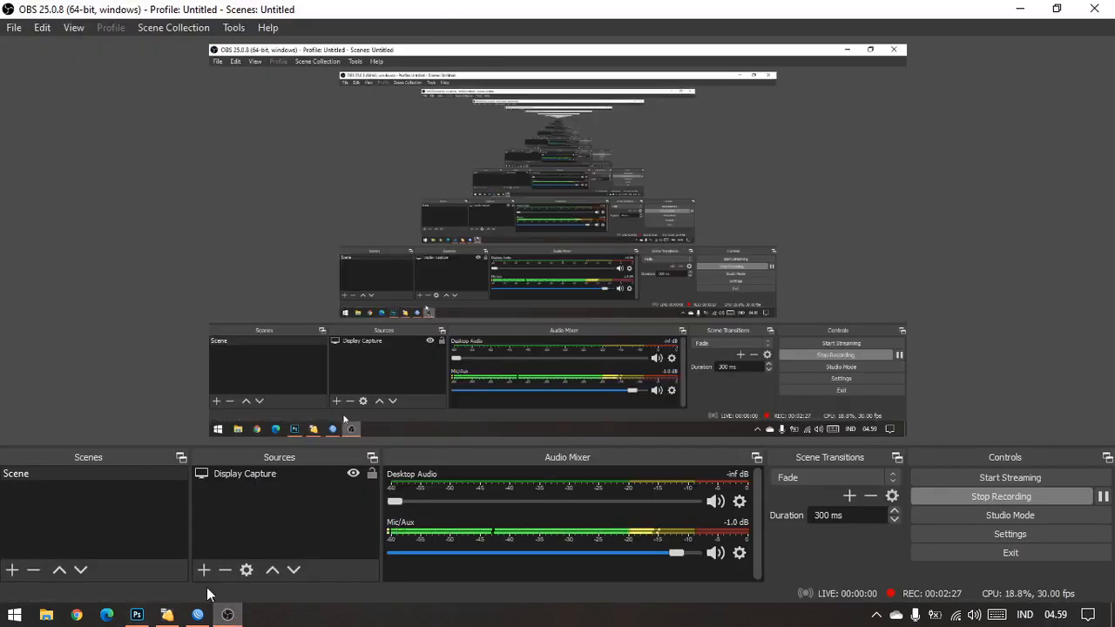
left_click(137, 614)
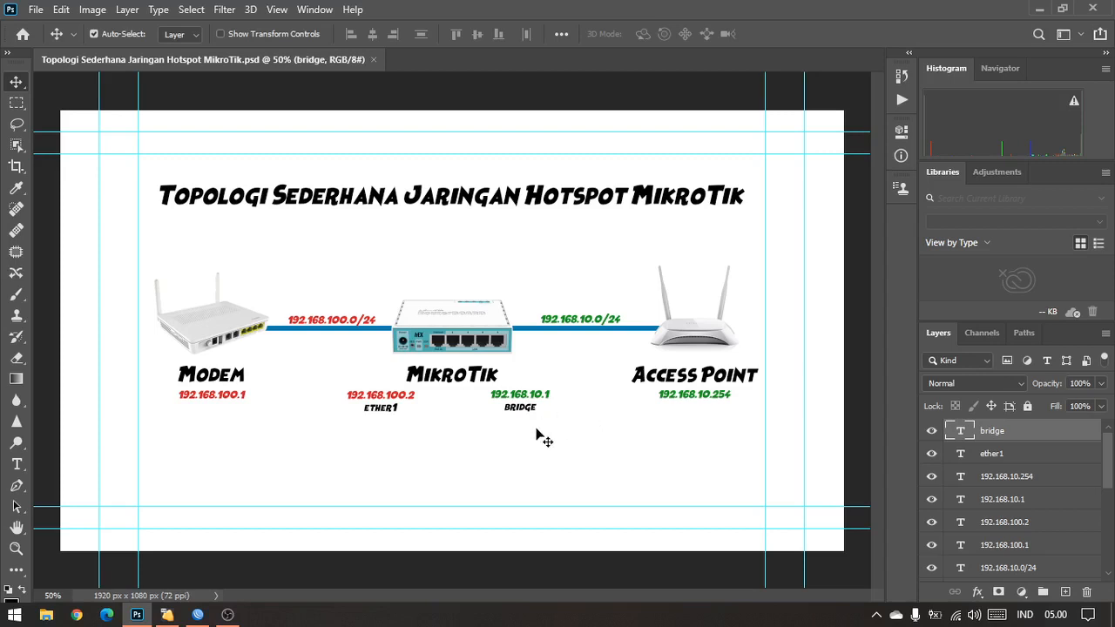
Step: Switch to WinBox, open the IP address list with wider columns, sort it by interface, and inspect the bridge-Hotspot and ether1-Internet entries
left_click(198, 614)
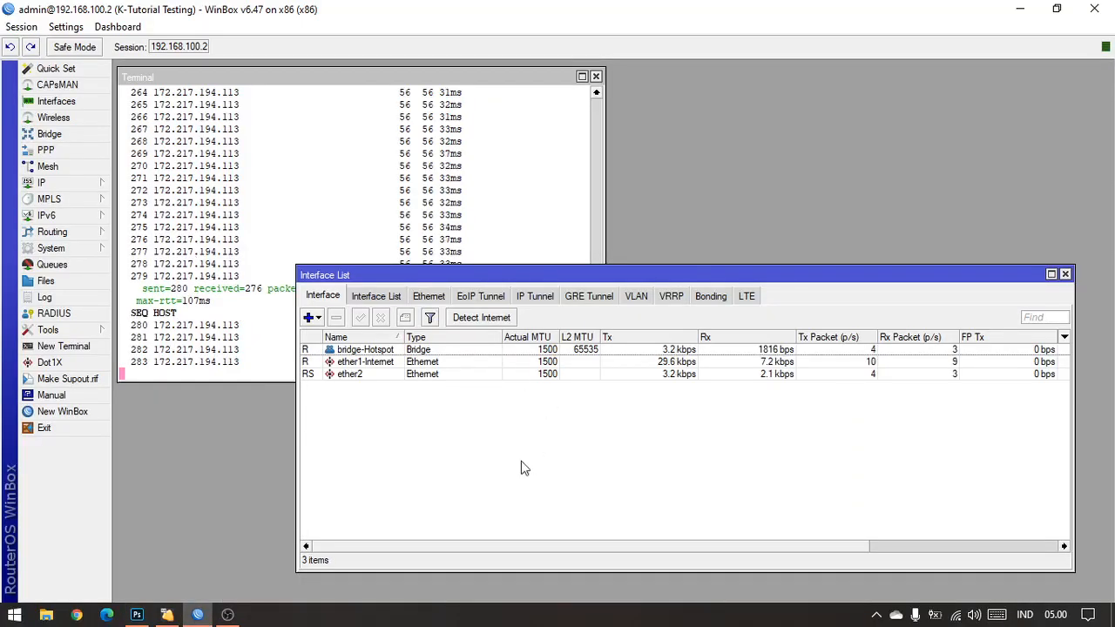
left_click(41, 182)
left_click(164, 220)
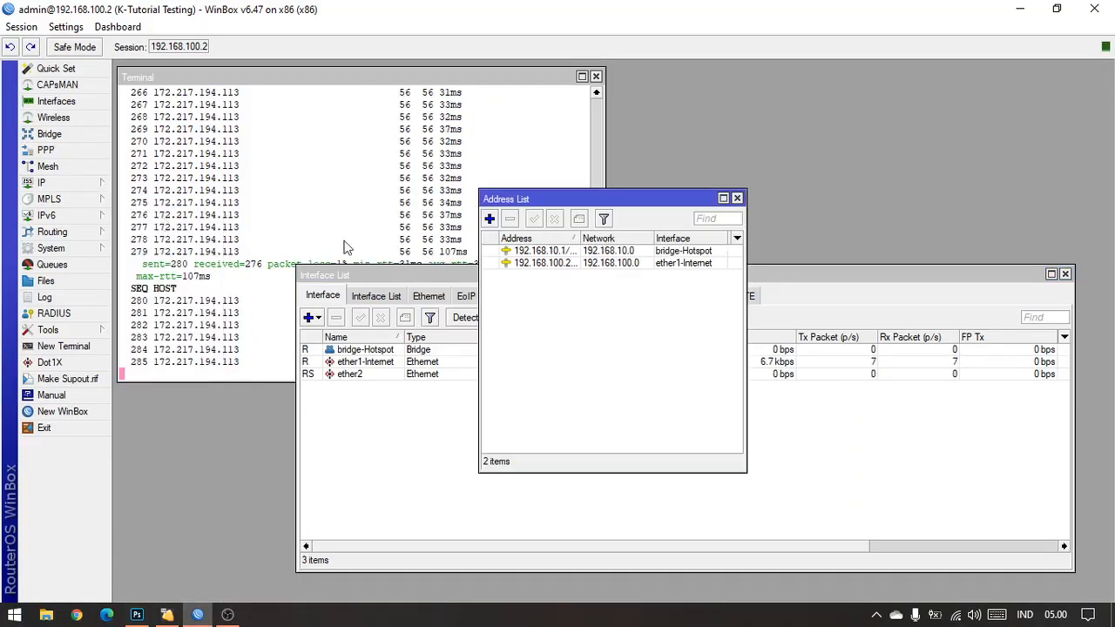
left_click_drag(581, 238, 600, 238)
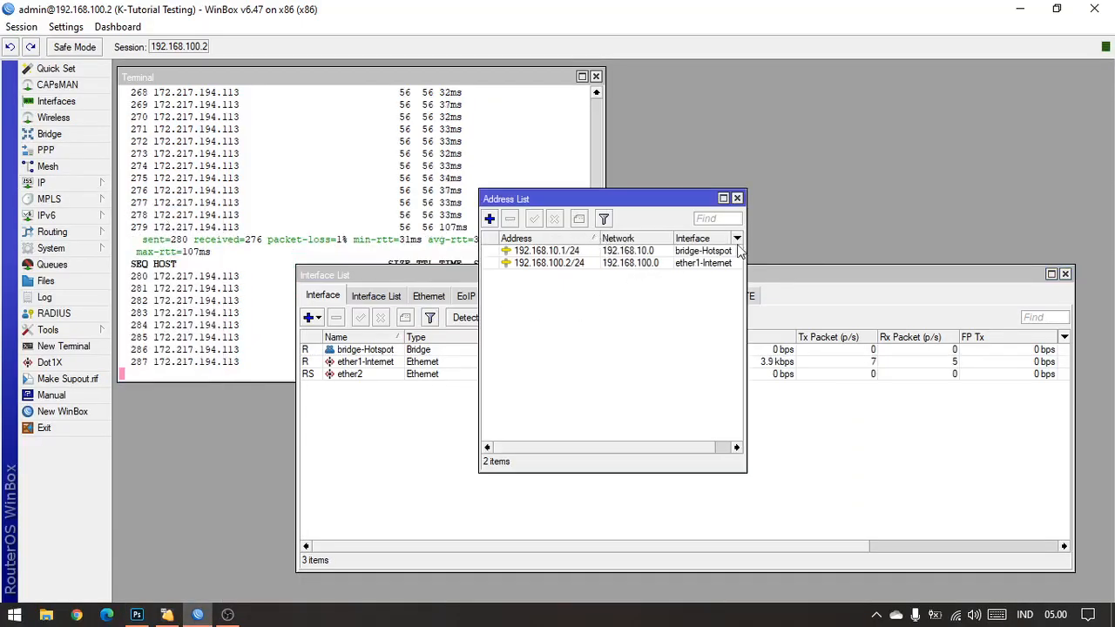
left_click_drag(747, 251, 828, 251)
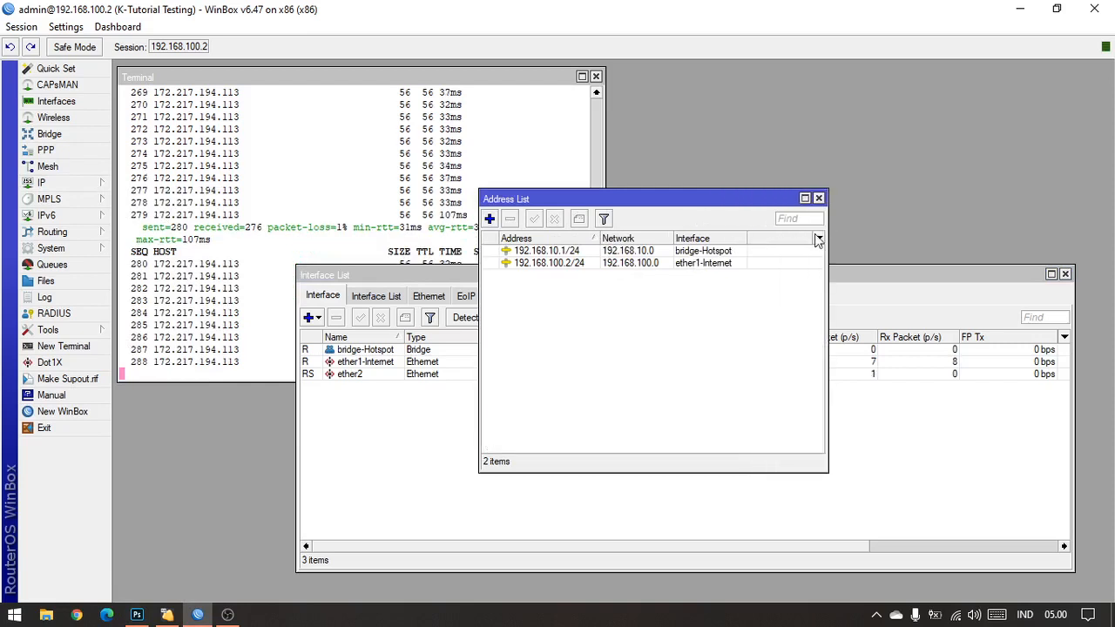
left_click(702, 238)
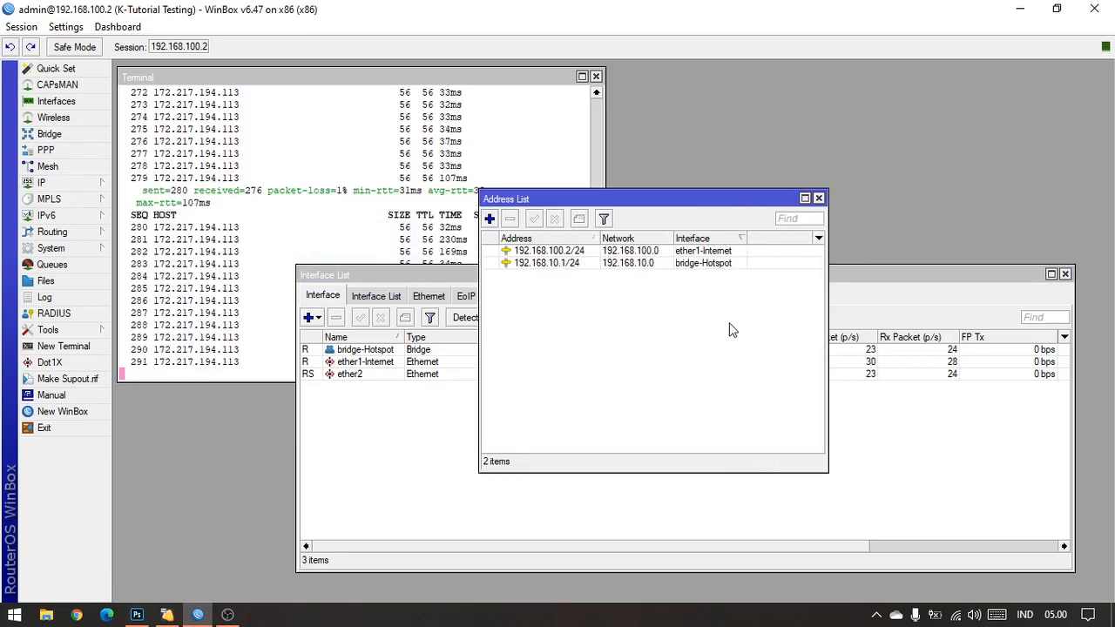
left_click(634, 264)
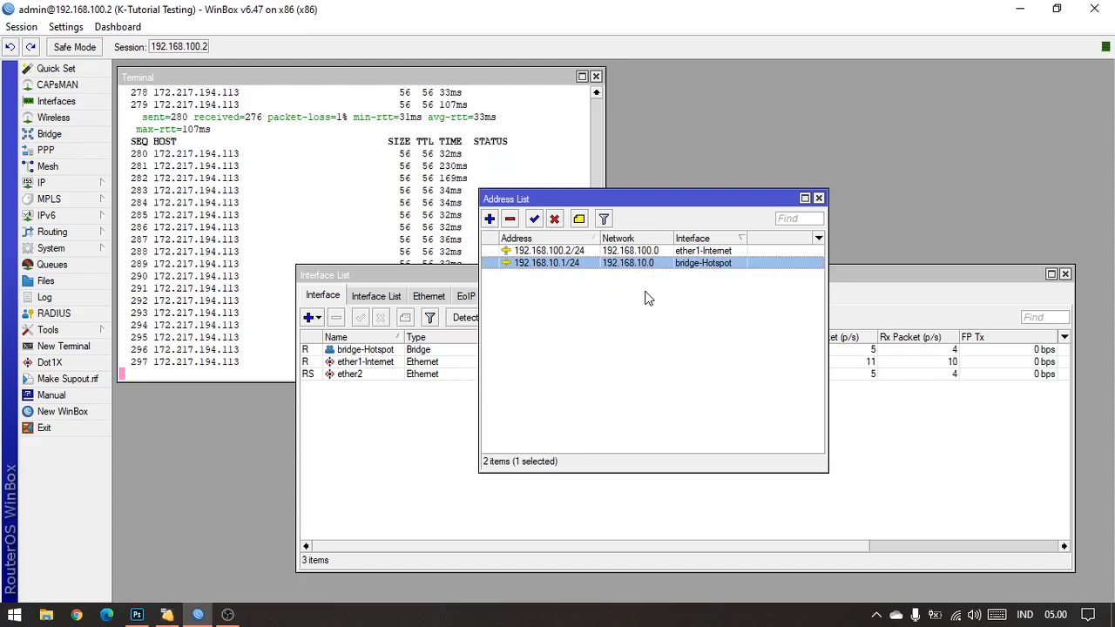
left_click(580, 250)
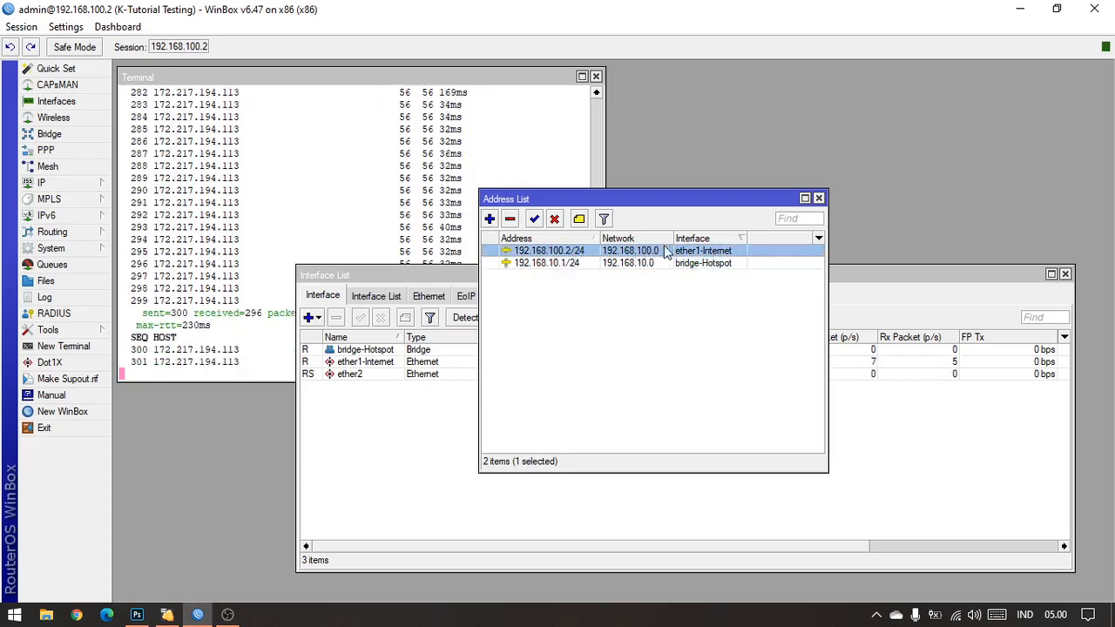
Step: In the Photoshop topology diagram, examine the modem address 192.168.100.1 against the hotspot network 192.168.10.0/24
left_click(139, 615)
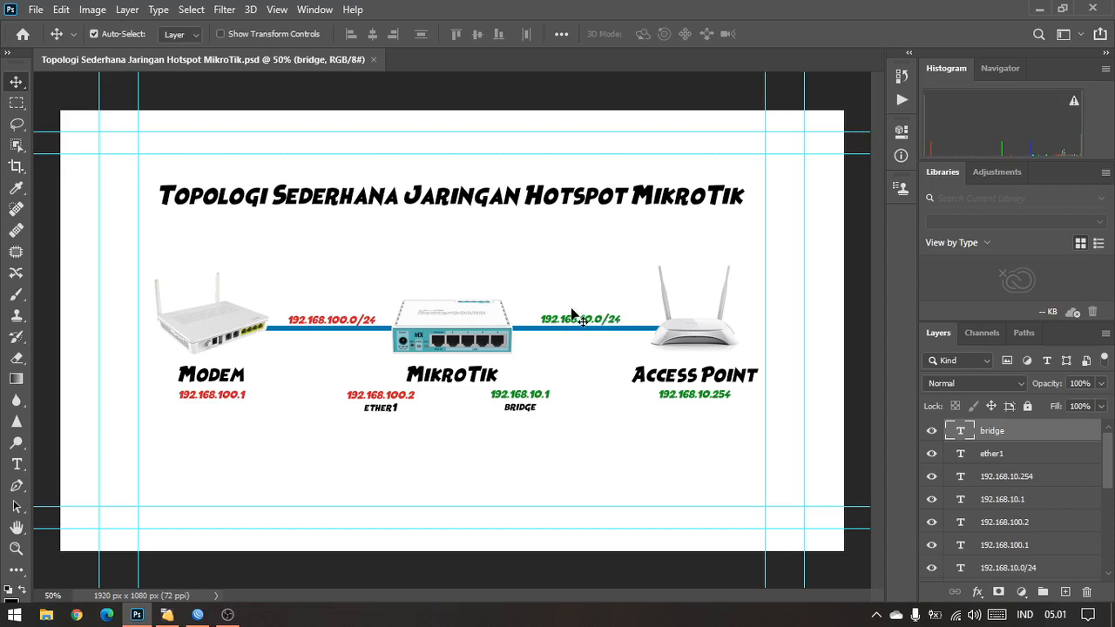
left_click(243, 401)
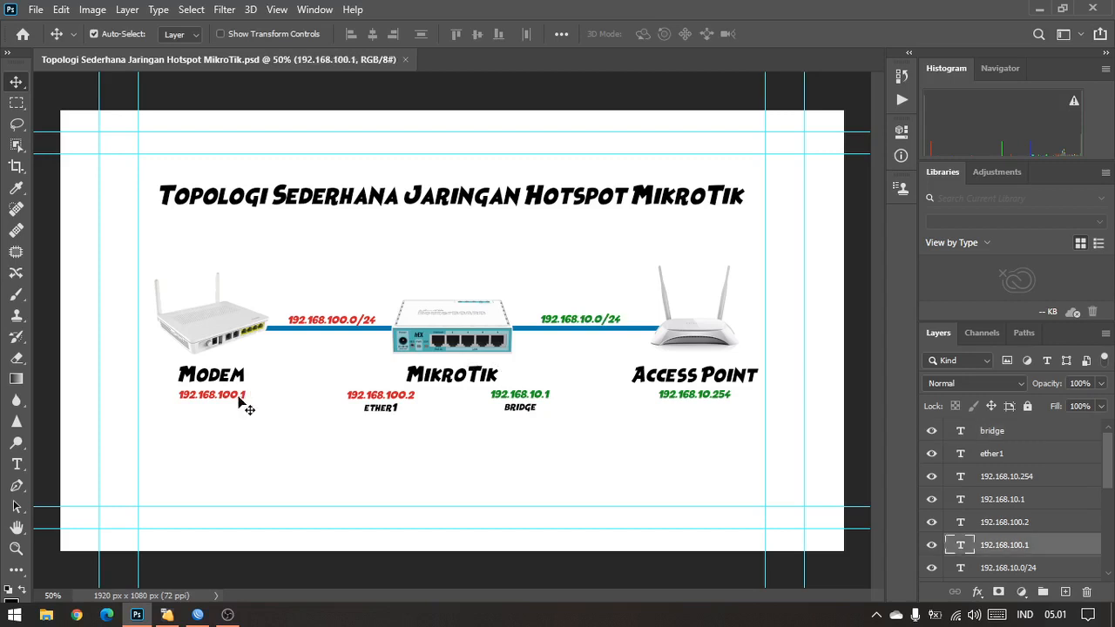
left_click(597, 324)
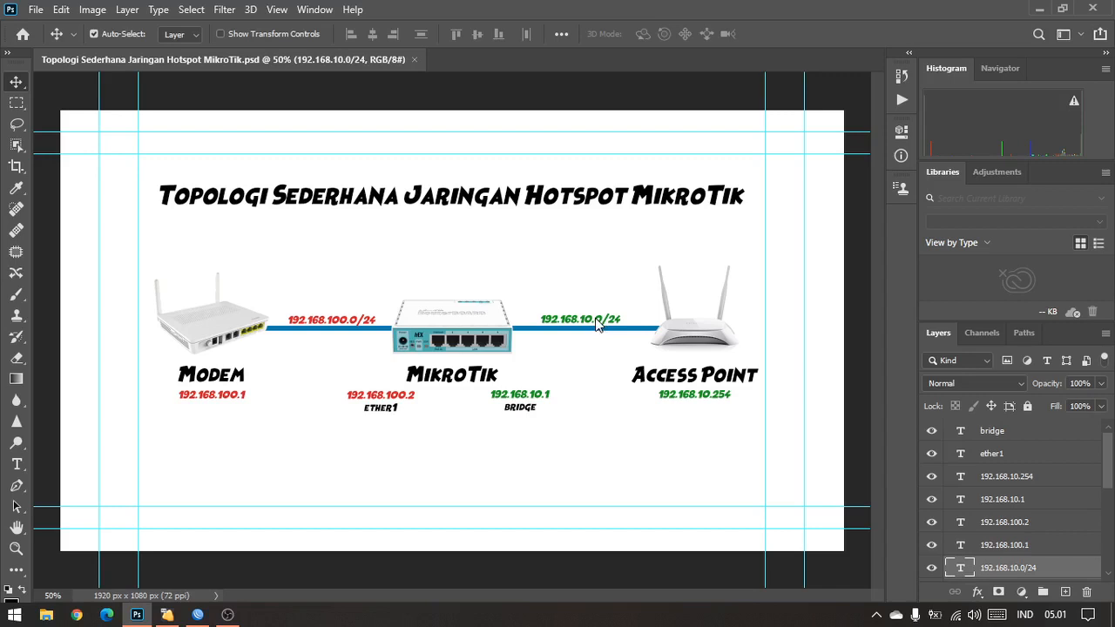
left_click(244, 398)
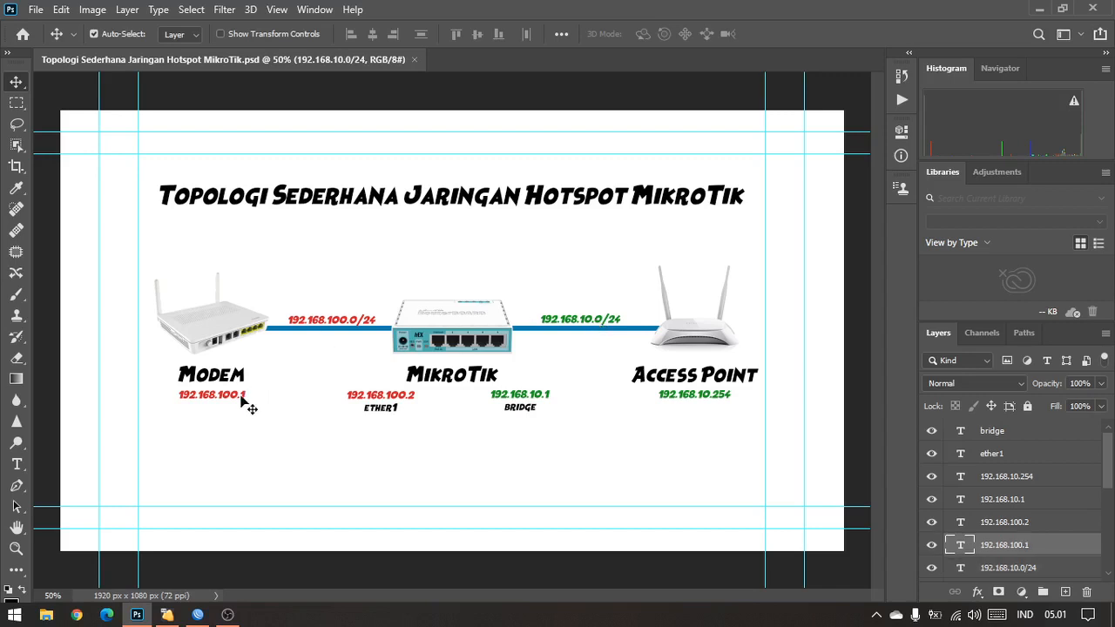
left_click(557, 324)
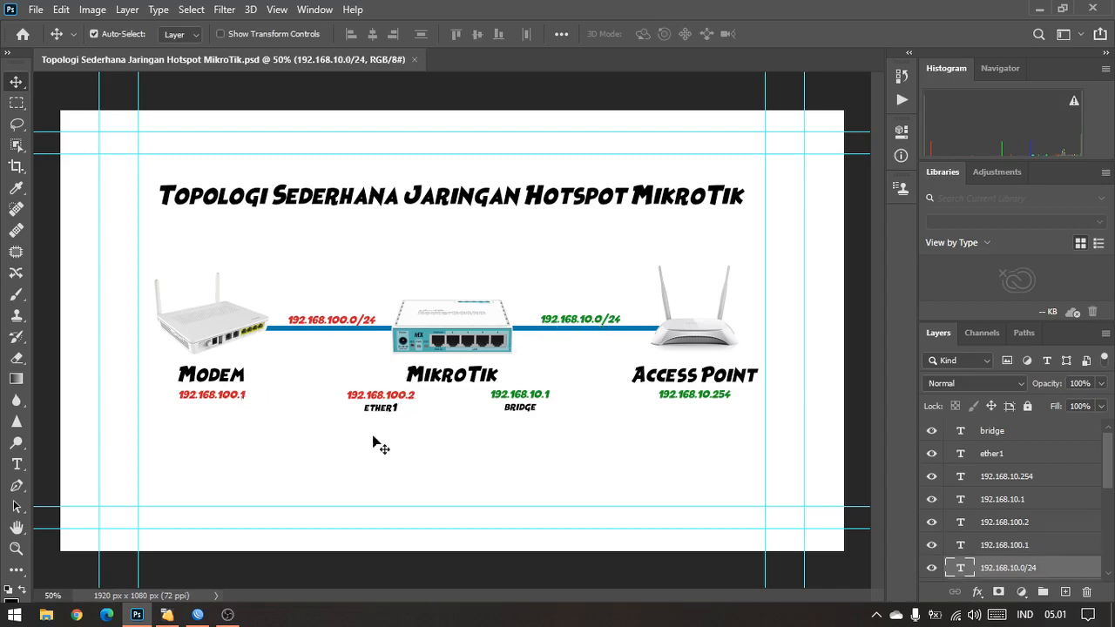
left_click(198, 614)
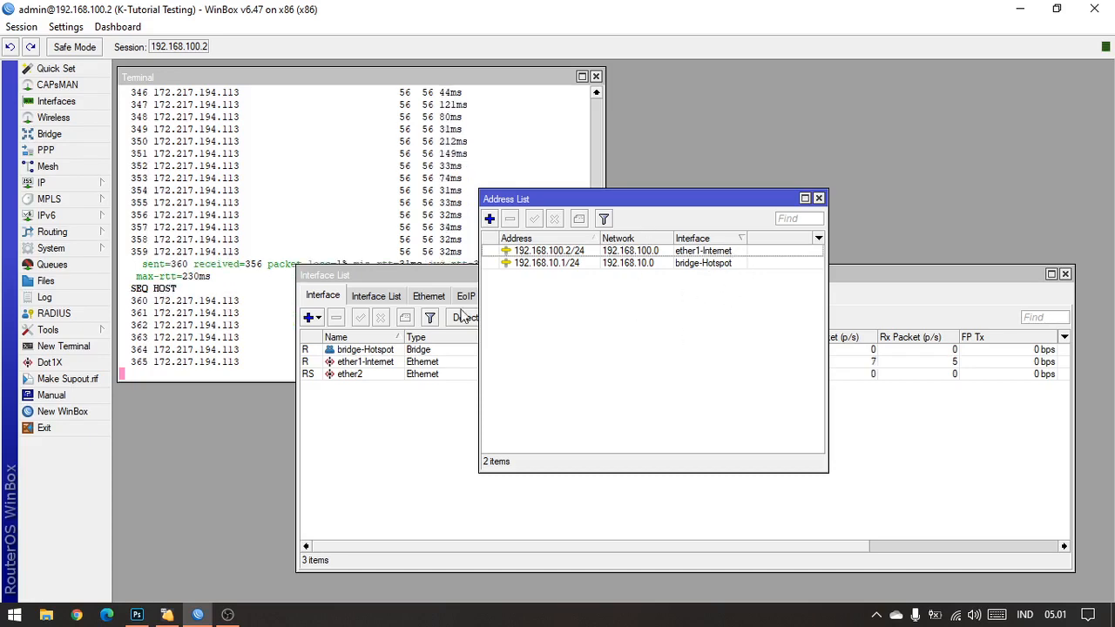
left_click(137, 615)
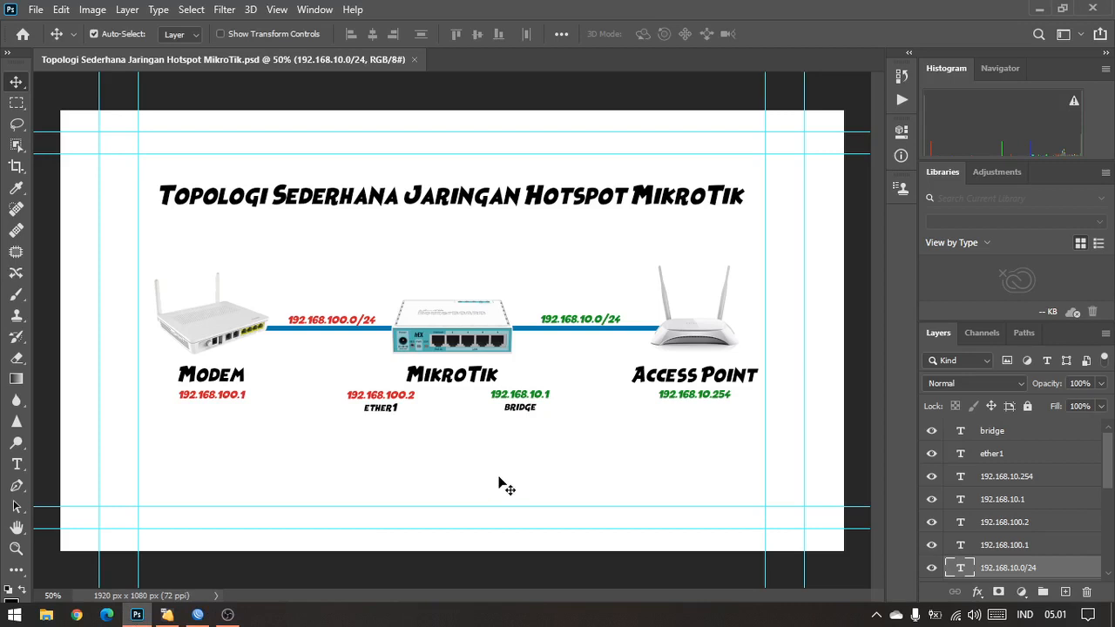
left_click(237, 398)
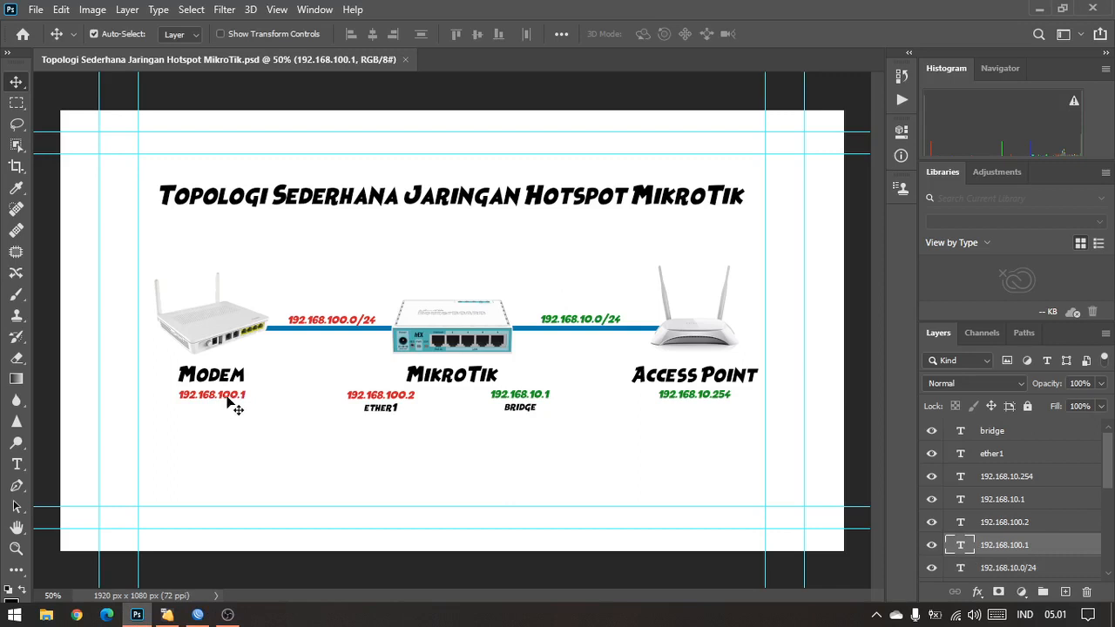
left_click(602, 324)
left_click(554, 454)
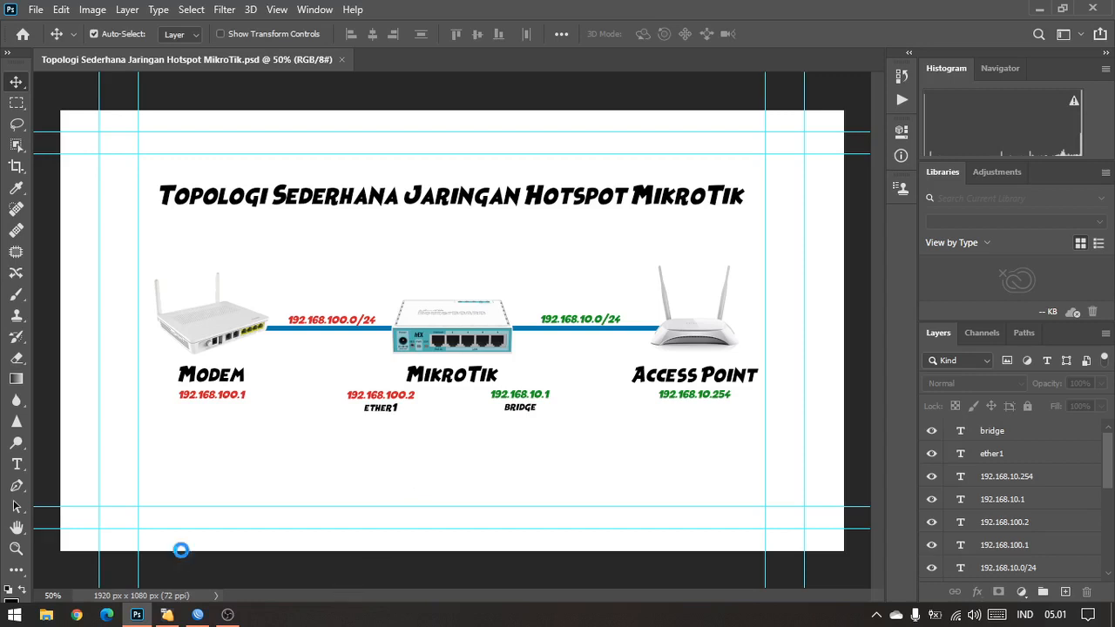
Step: Open a Command Prompt and run scrcpy to mirror the connected phone
key("super+r")
key("Return")
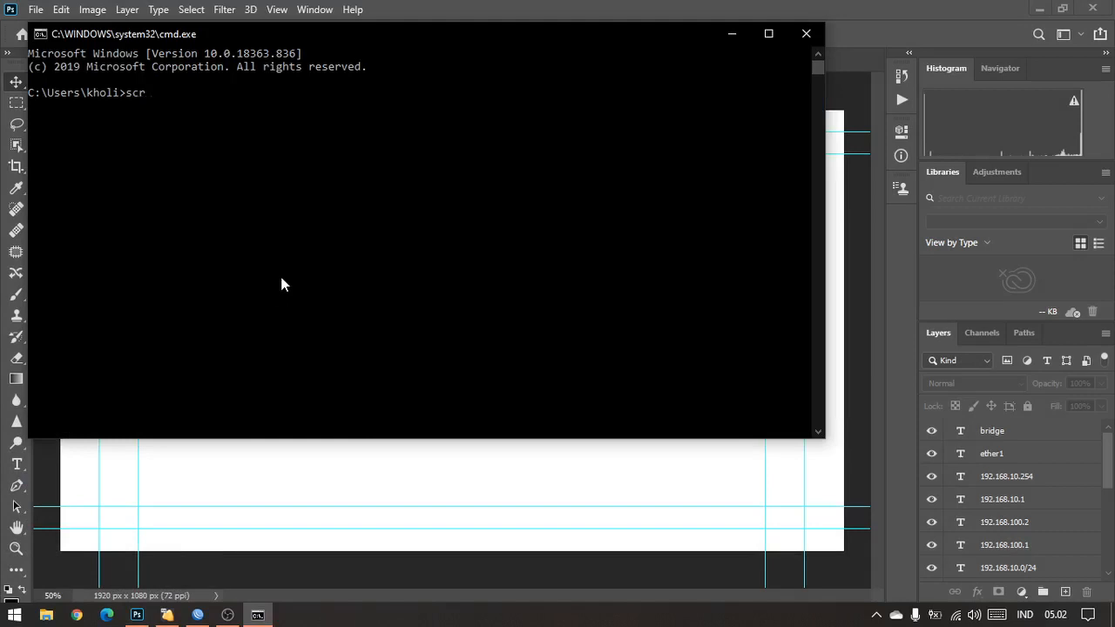
key("Return")
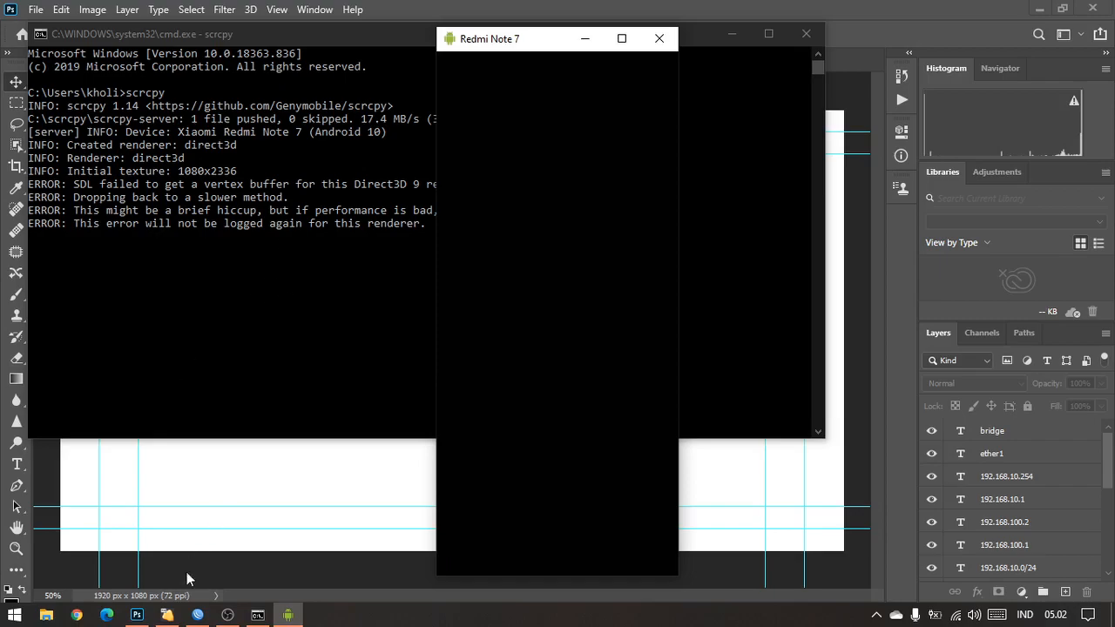
Step: Switch back to WinBox and close the Address List and Interface List windows
left_click(199, 615)
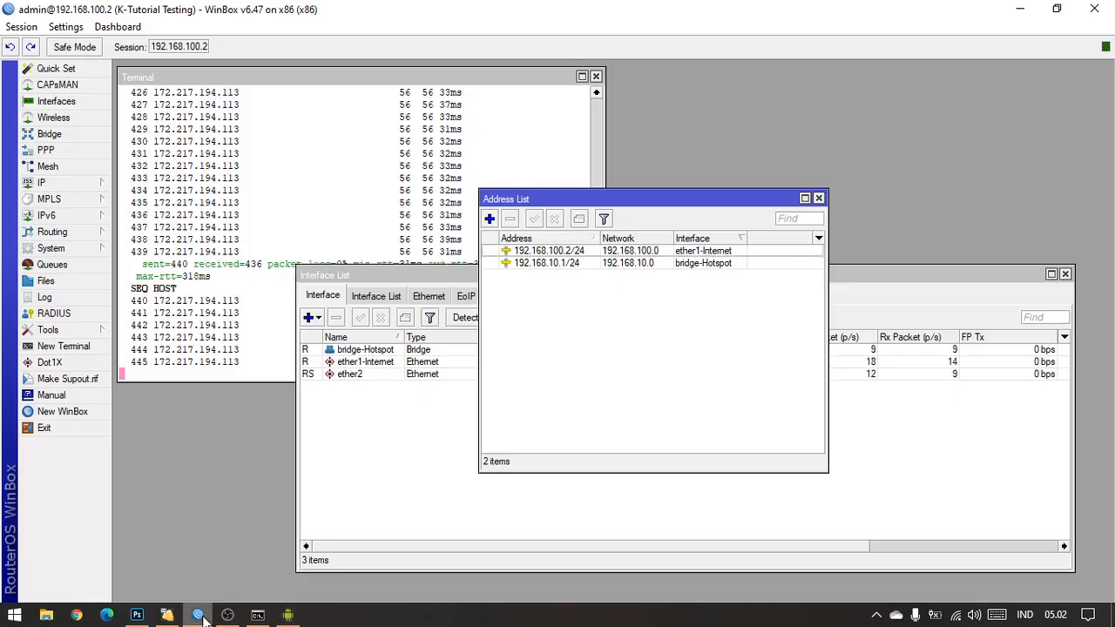
left_click(233, 620)
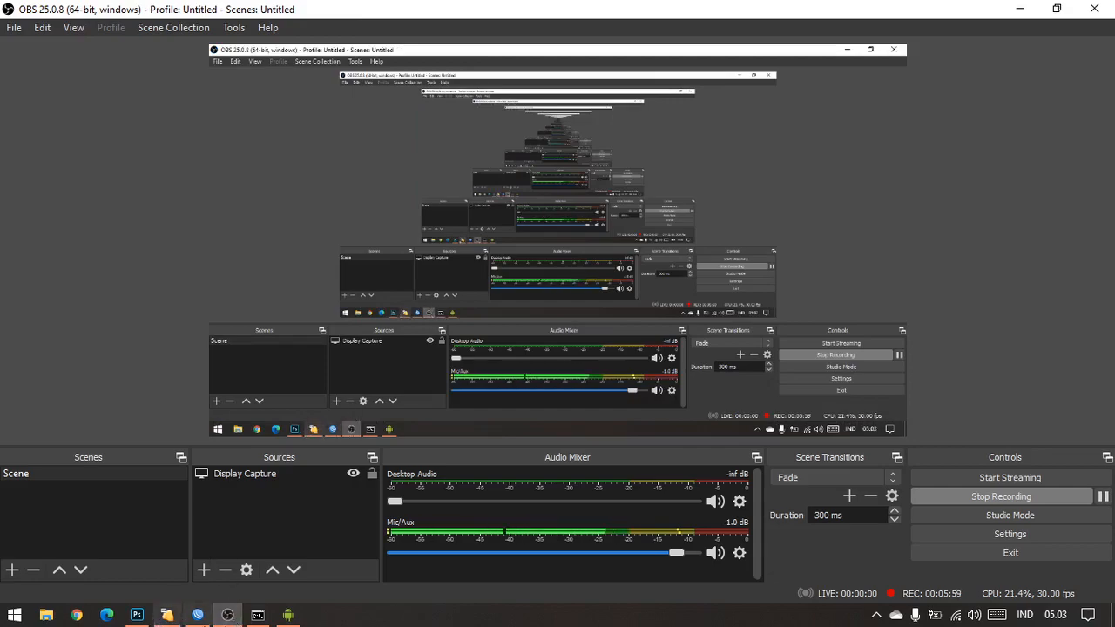
left_click(198, 615)
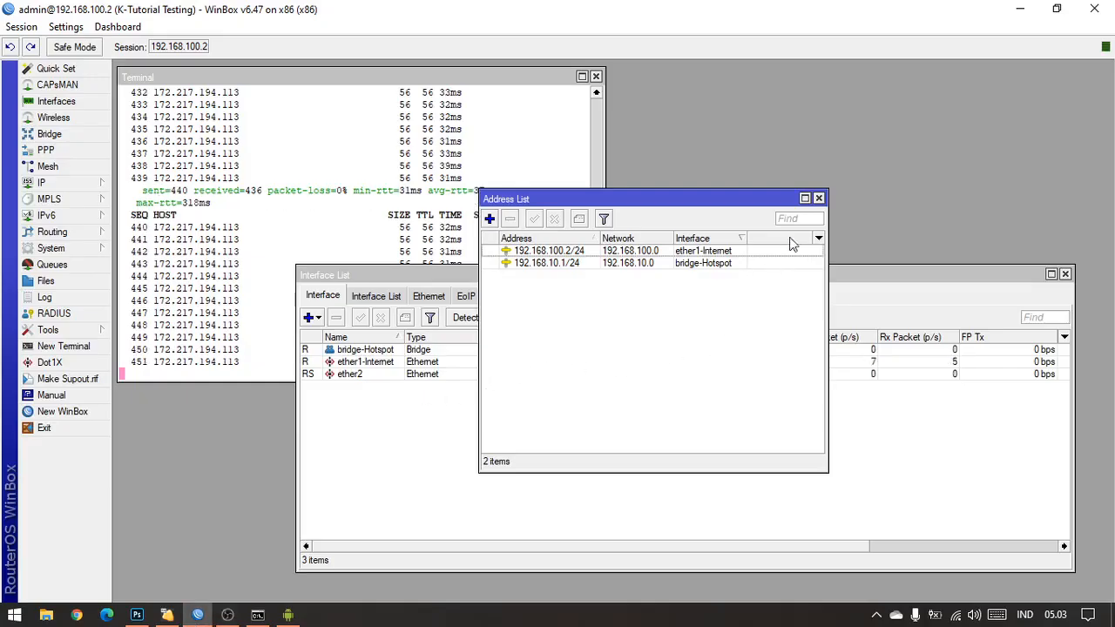
left_click(818, 199)
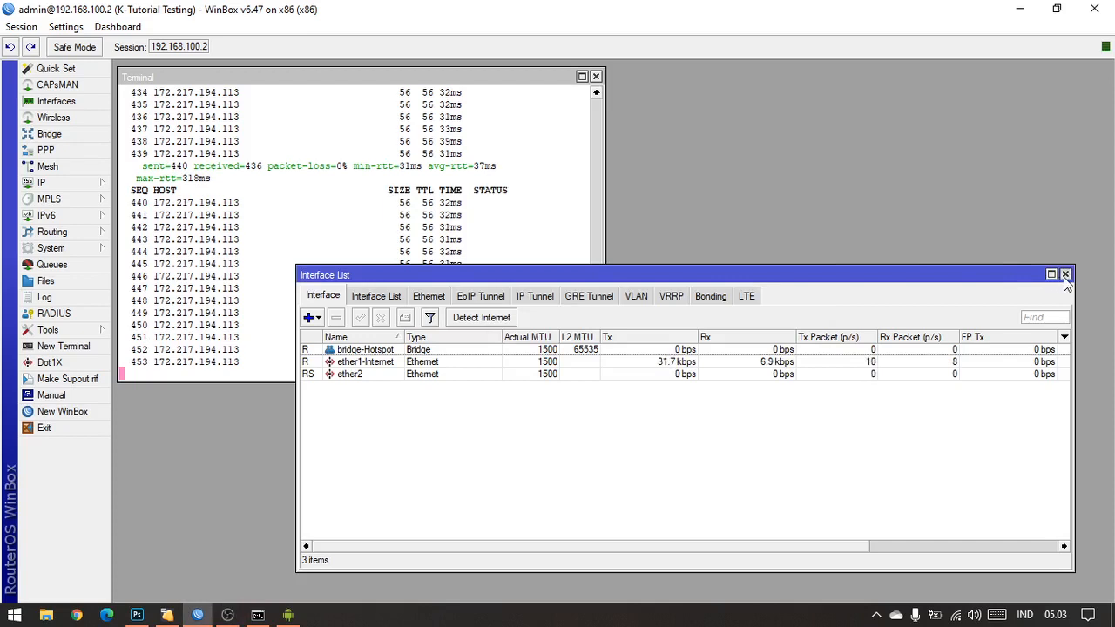
left_click(1064, 274)
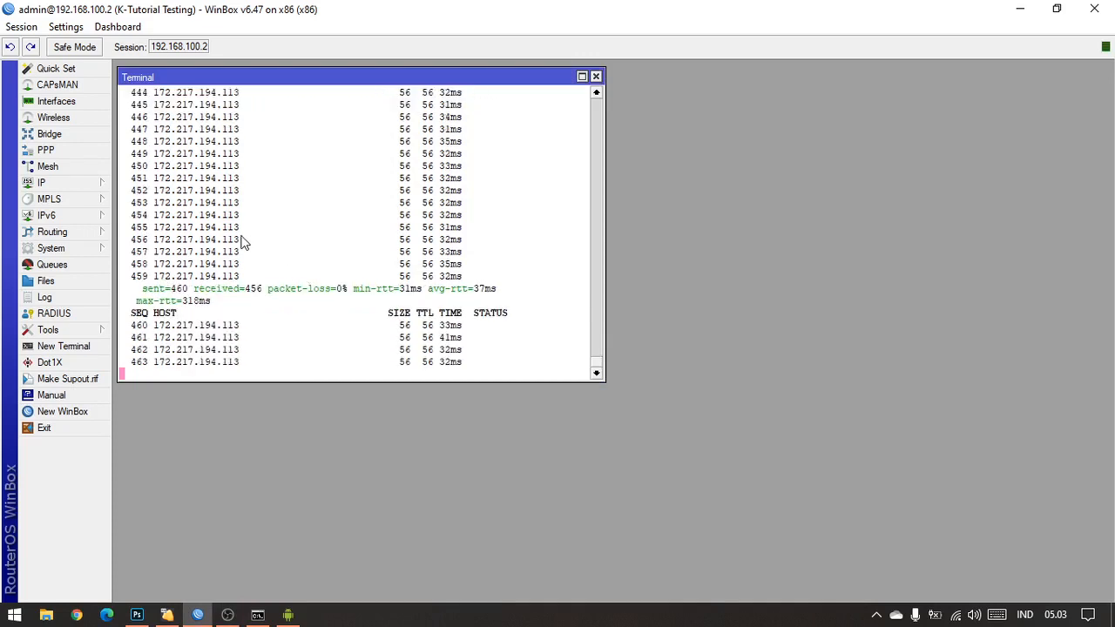
Step: Open the IP firewall's filter rules, widen and reposition the window, and check the topology diagram in Photoshop before returning to WinBox
left_click(91, 187)
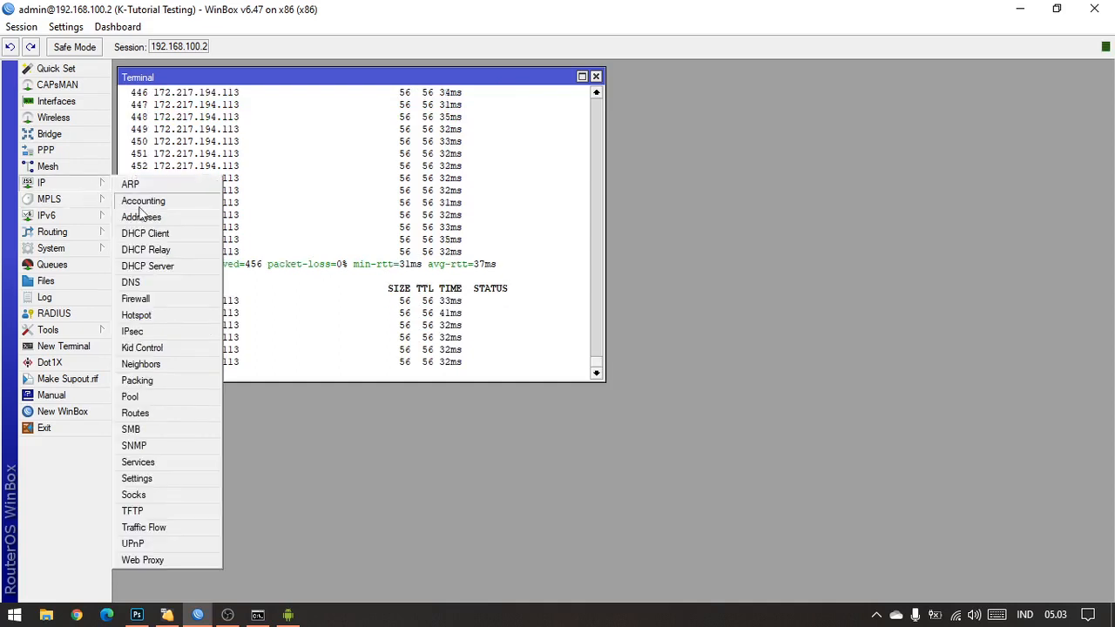
left_click(172, 299)
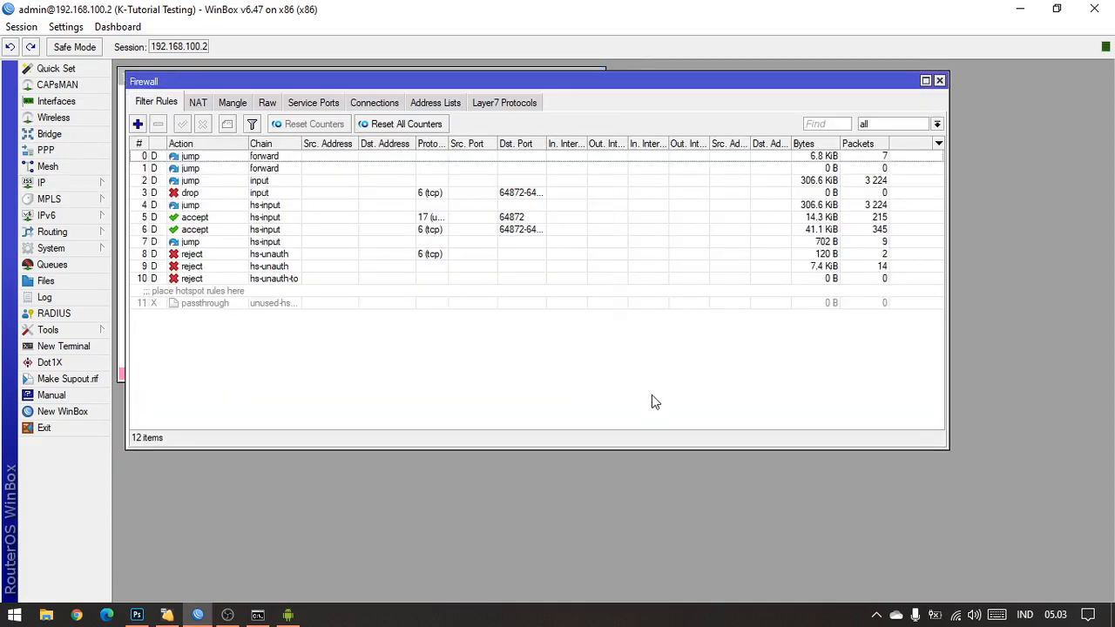
left_click_drag(948, 365, 1031, 357)
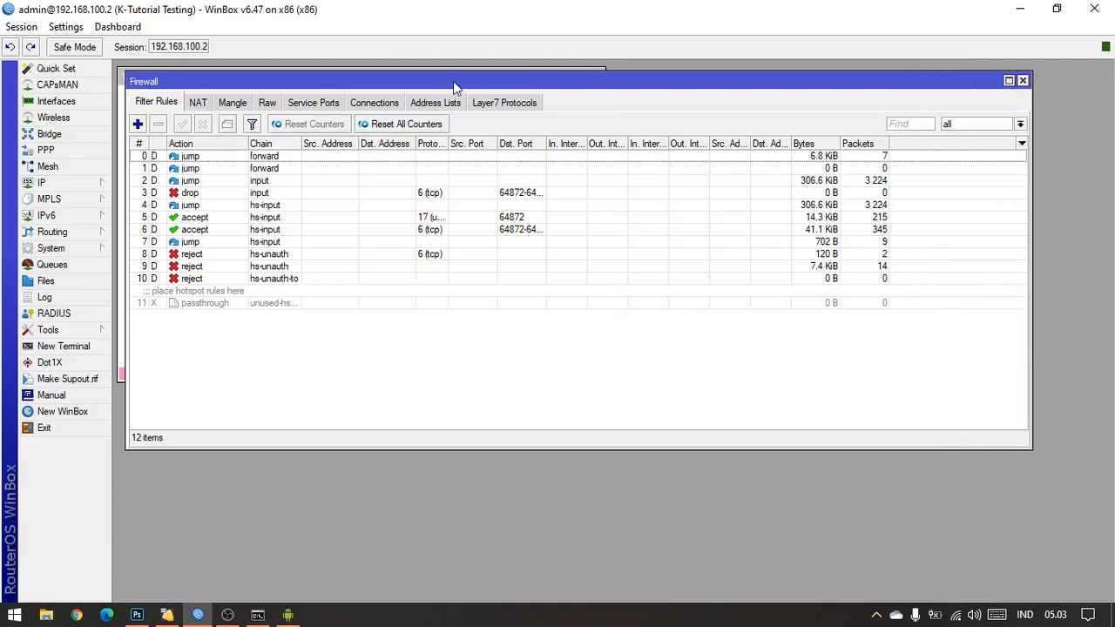
left_click_drag(454, 83, 491, 177)
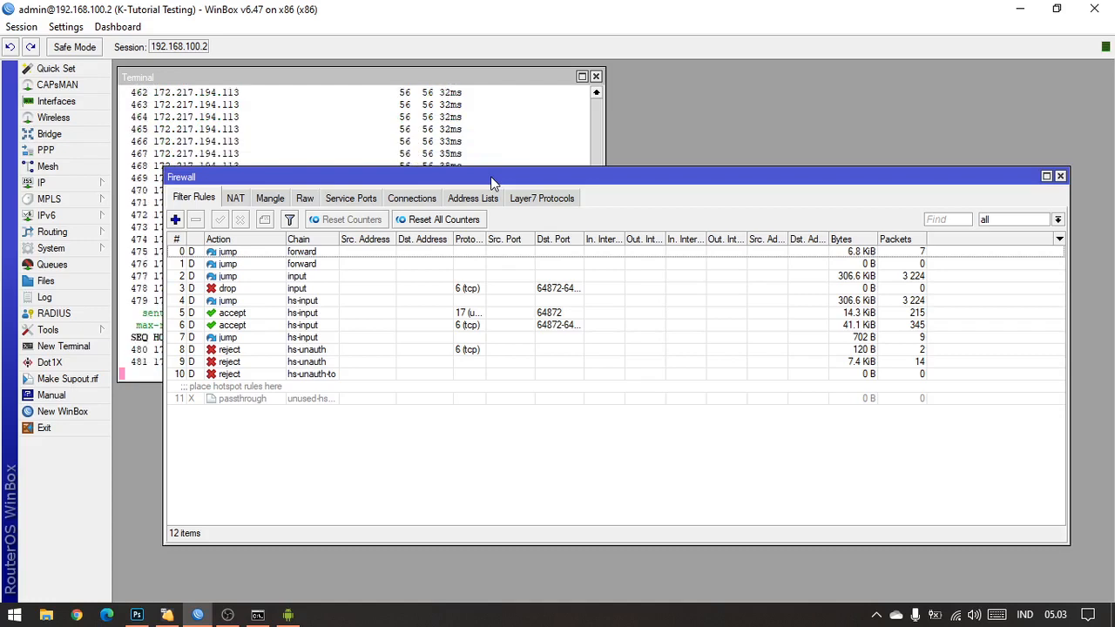
left_click(136, 615)
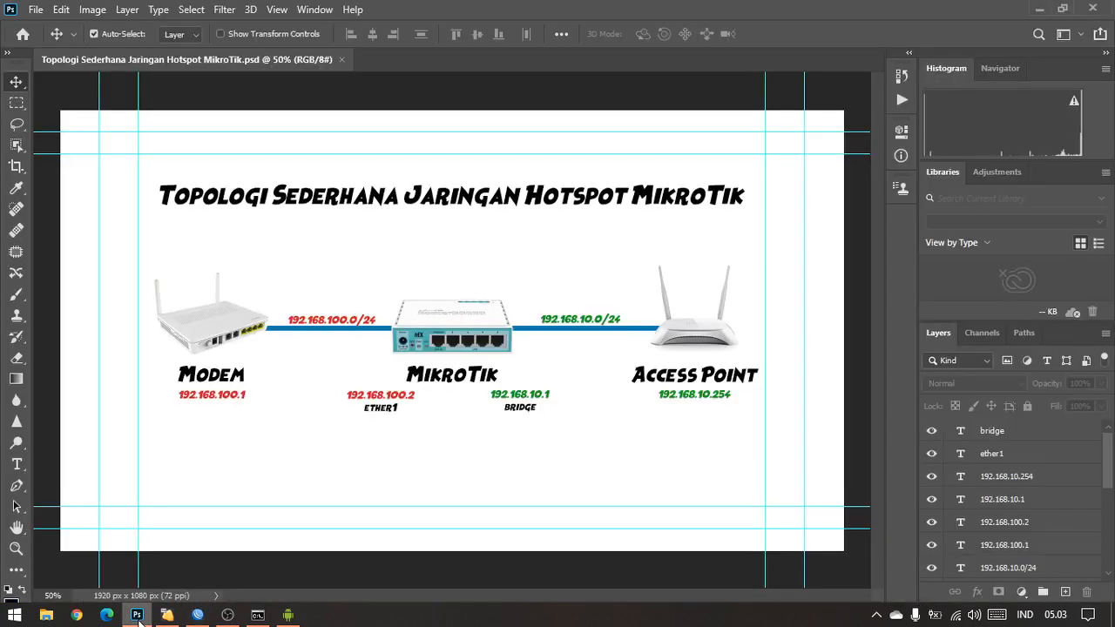
left_click(197, 615)
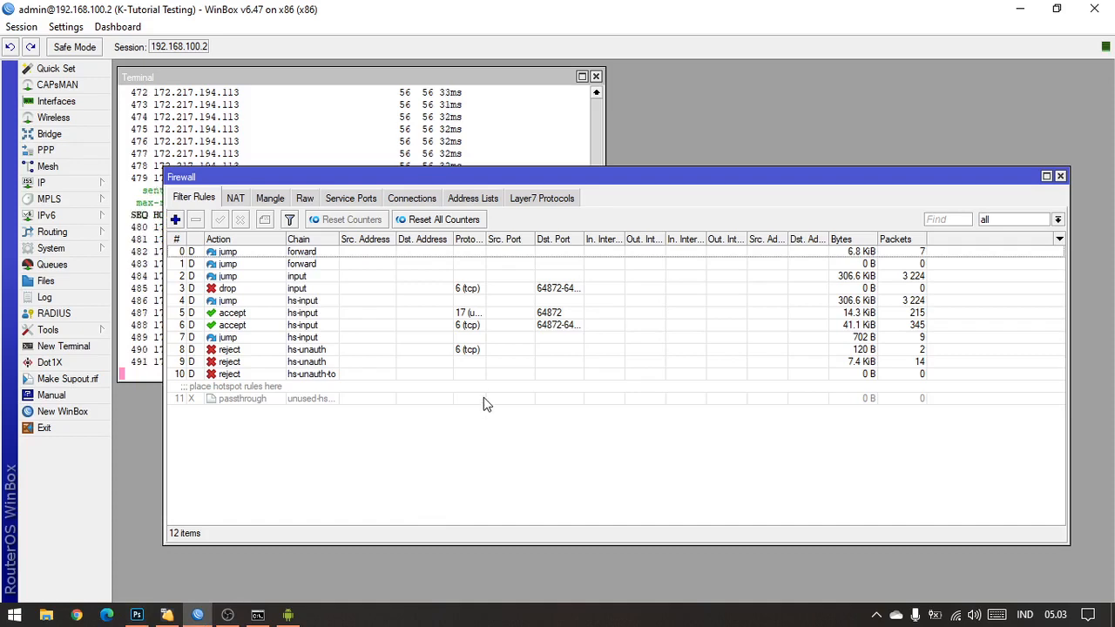
Step: Start a firewall address list entry named Modem, check the modem's address in the Photoshop topology diagram, and return to WinBox
left_click(472, 198)
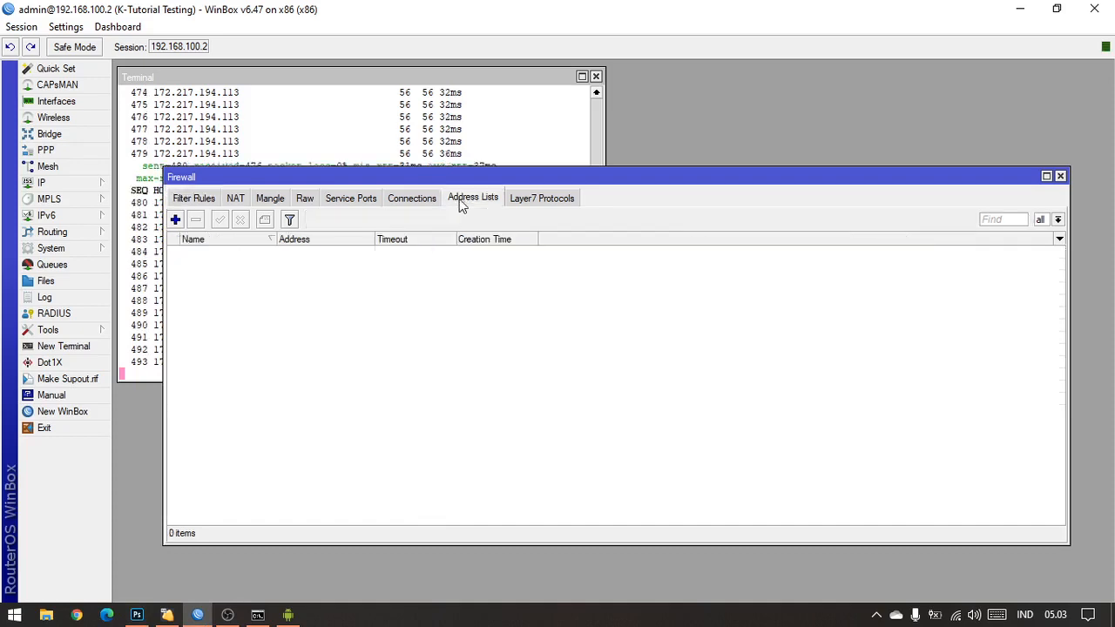
left_click(175, 219)
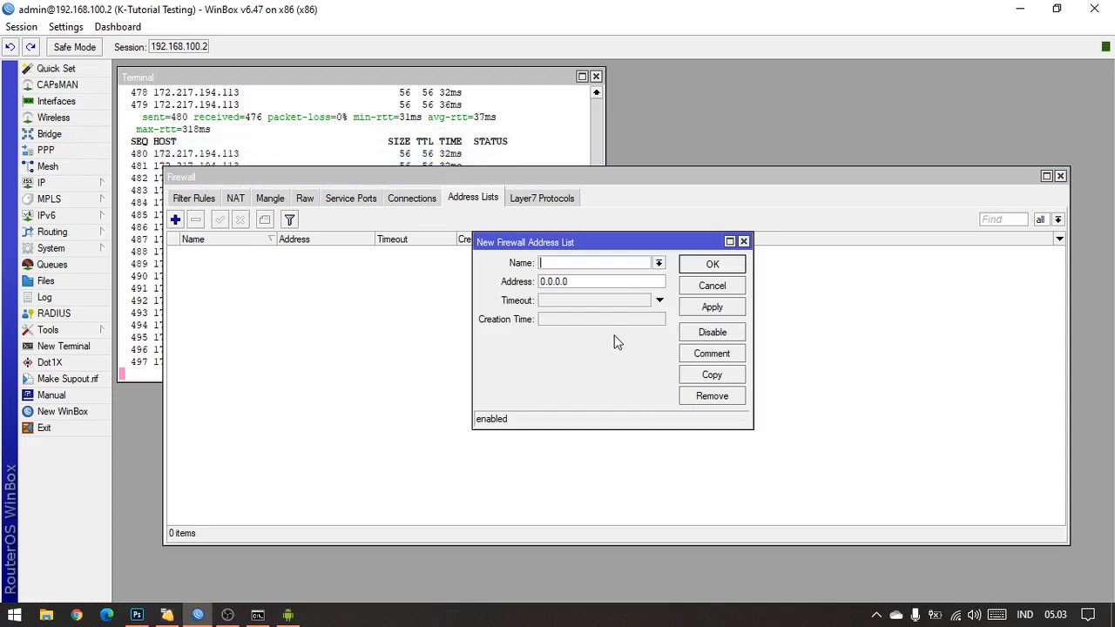
type("Modem")
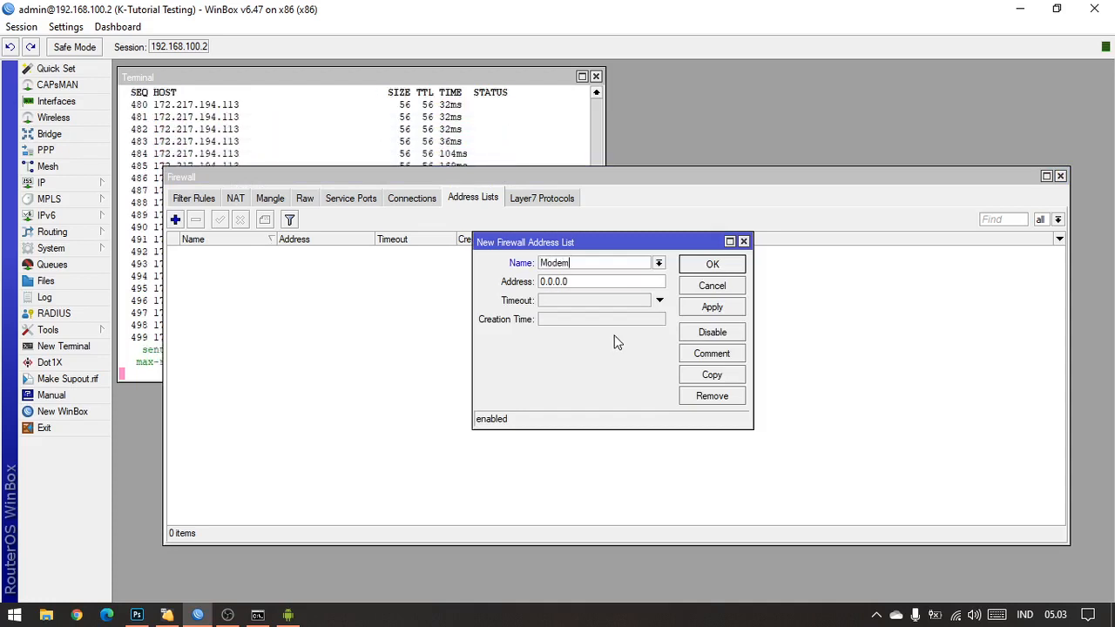
left_click(601, 283)
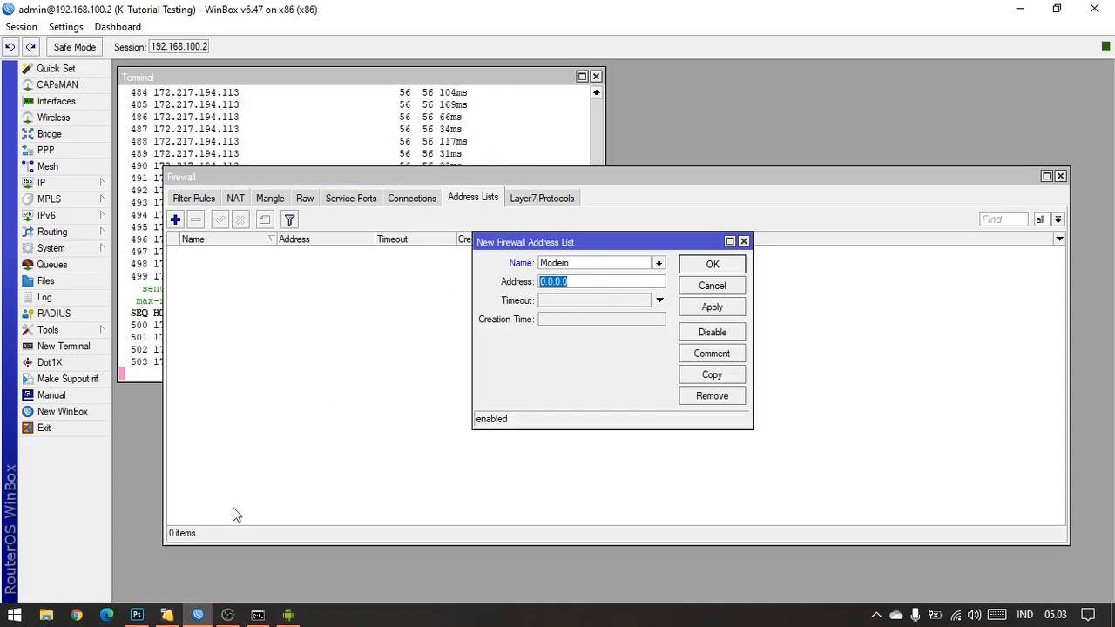
left_click(142, 614)
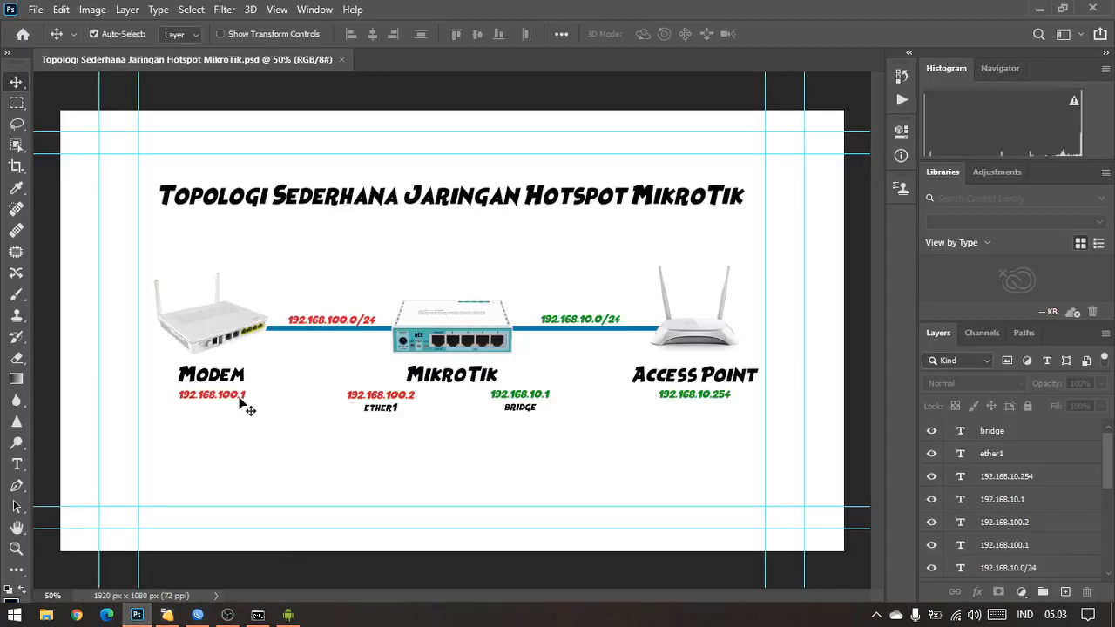
left_click(198, 614)
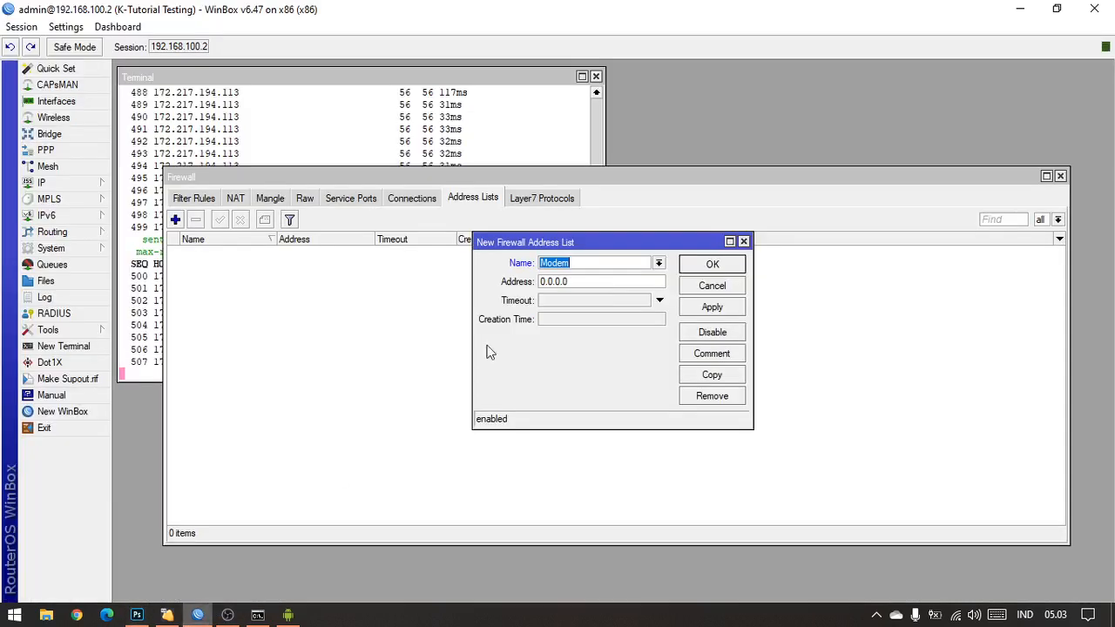
Step: Set the Modem entry's address to 192.168.100.1 and save it to the firewall address list
key("Tab")
key("Tab")
type("1")
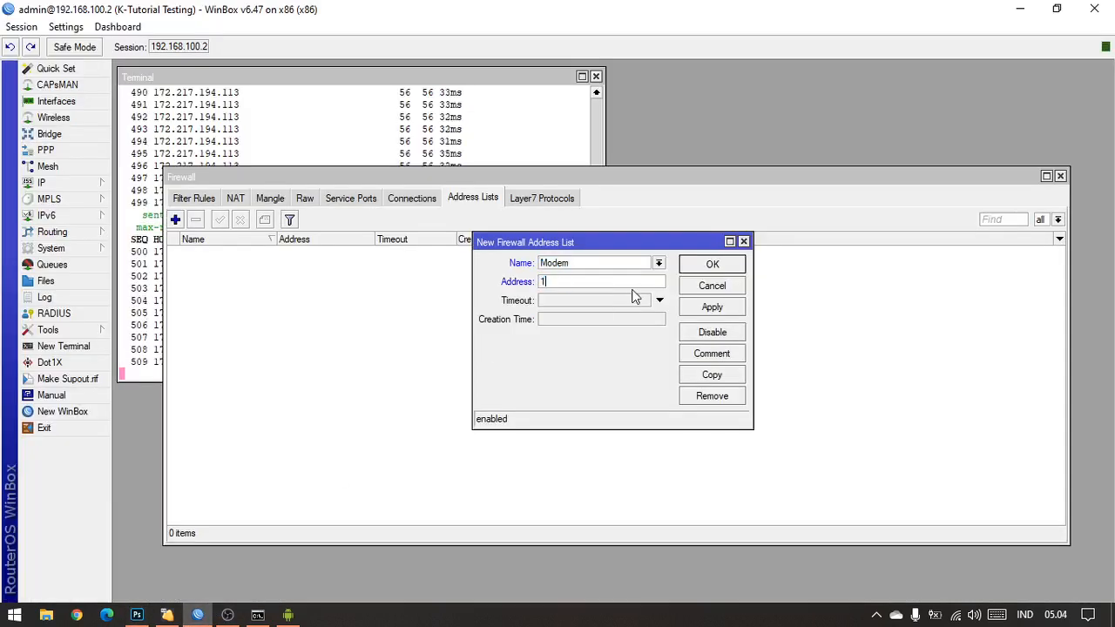
type("92.1")
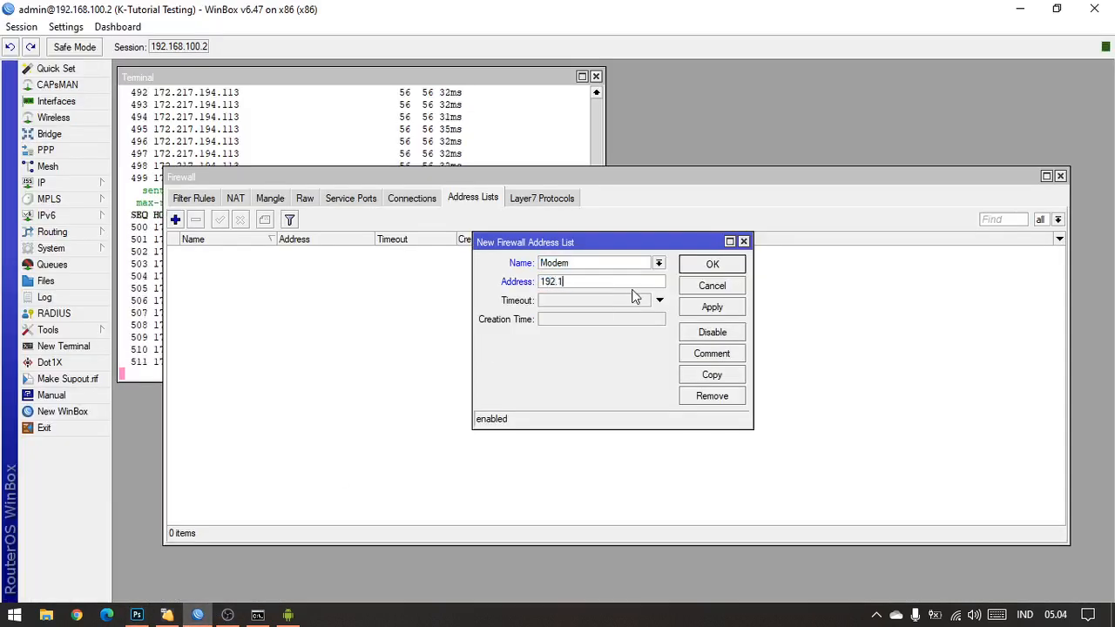
type("68.100.1")
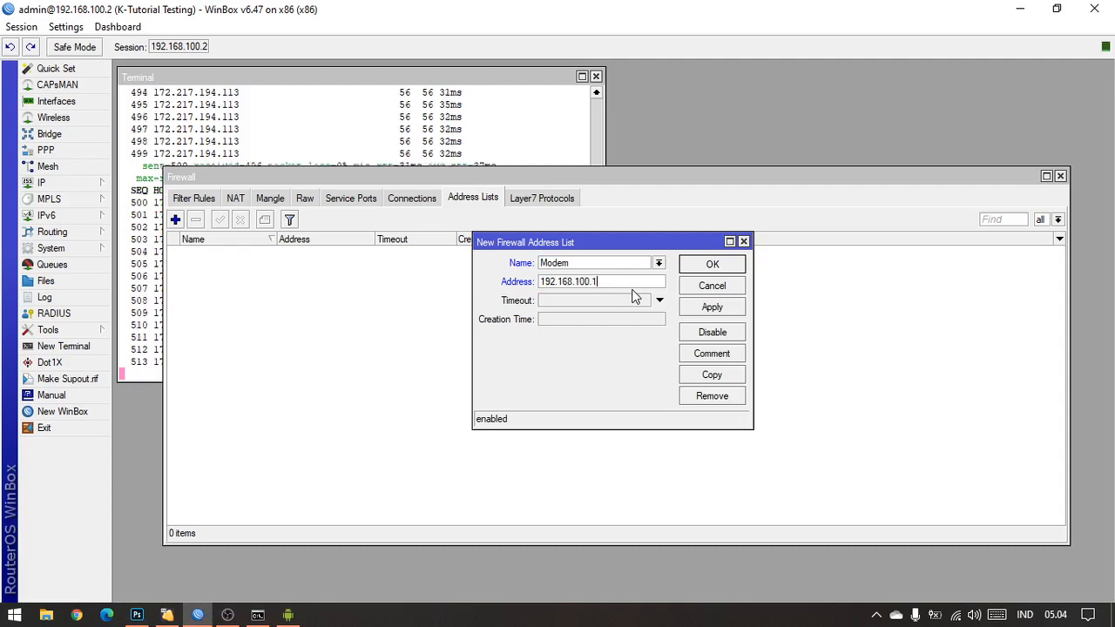
left_click(702, 310)
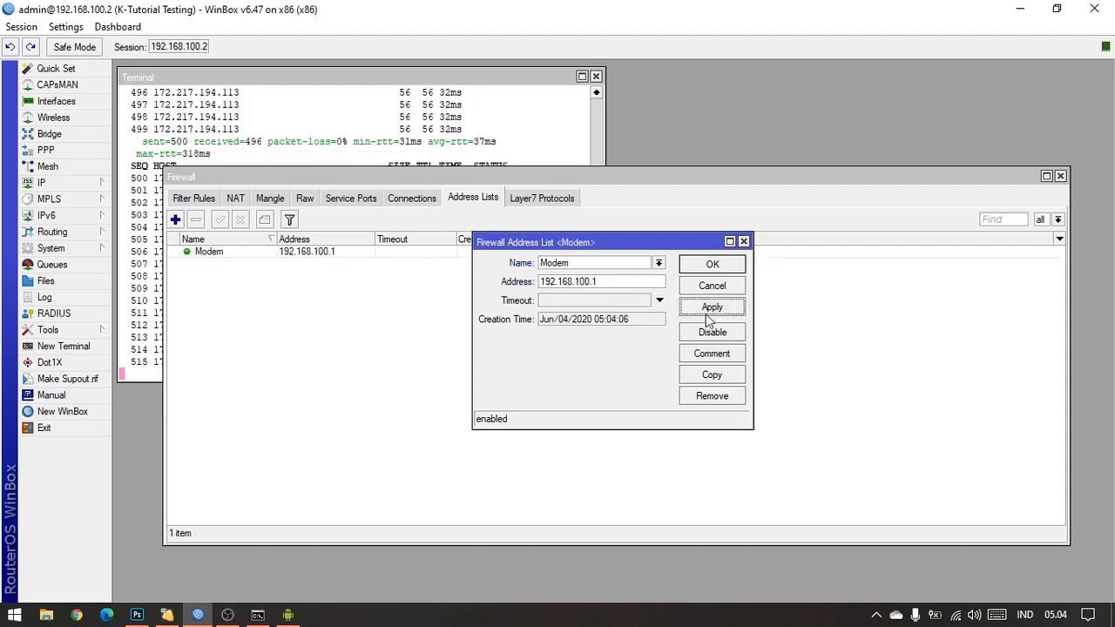
left_click(729, 266)
left_click(373, 255)
left_click(384, 313)
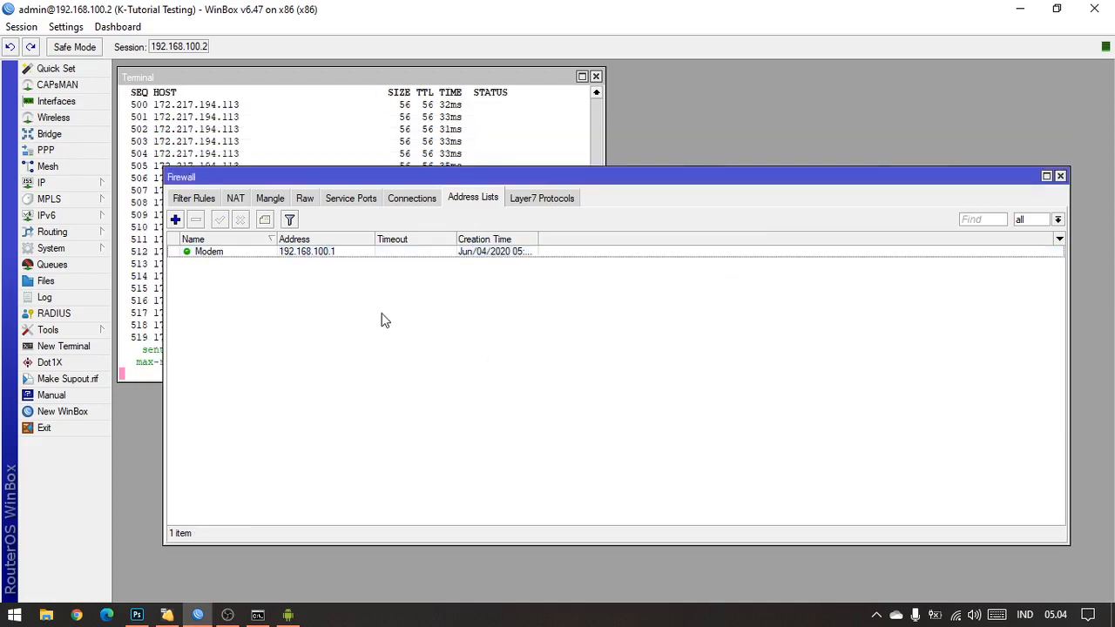
Step: Switch to Photoshop to check the network address between the MikroTik and the access point, then return to WinBox
left_click(136, 615)
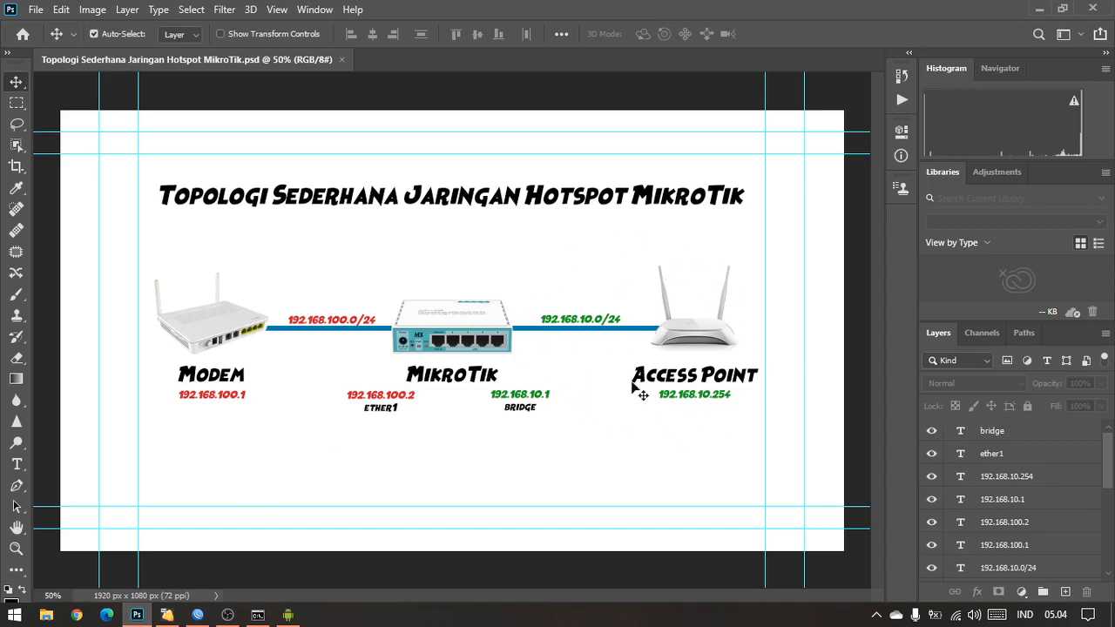
left_click(607, 323)
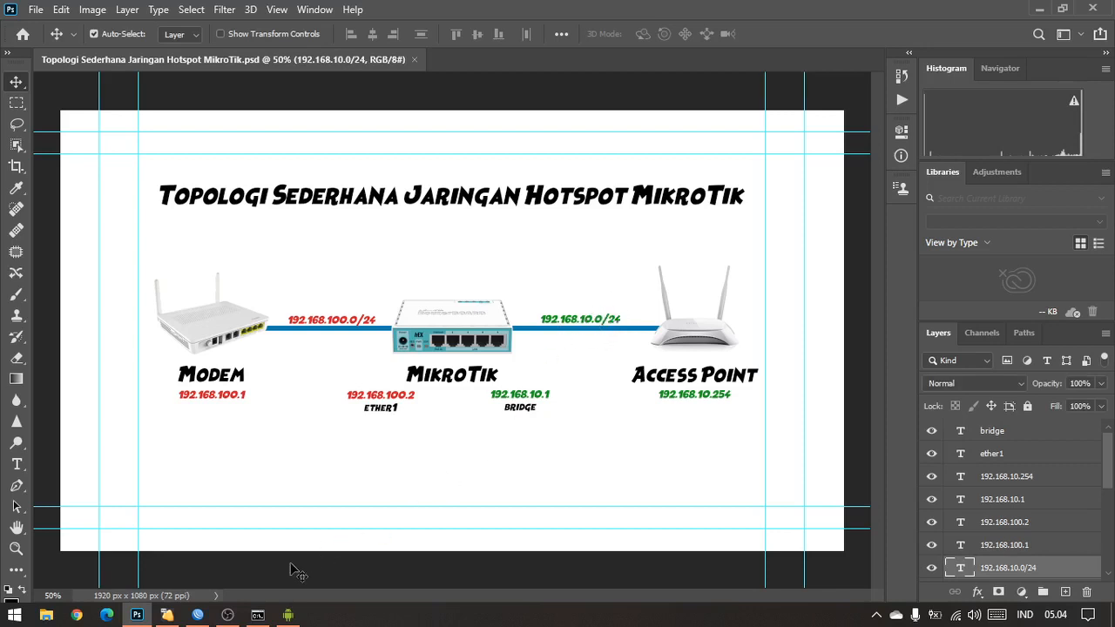
left_click(197, 614)
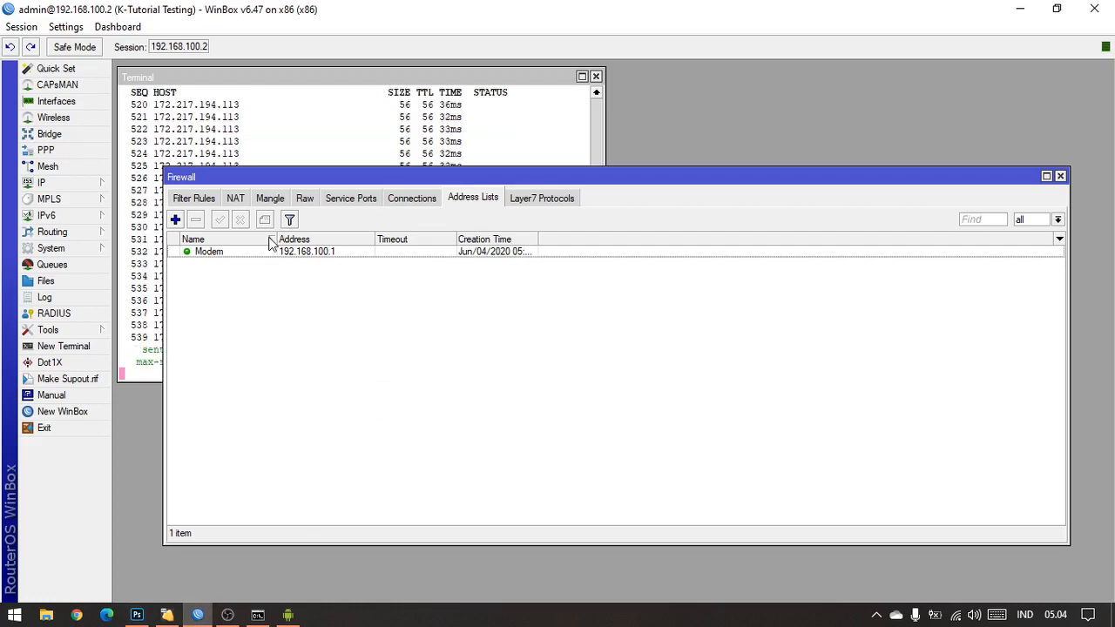
Step: Create a second firewall address list entry and name it Jaringan Lokal
left_click(175, 220)
left_click(659, 263)
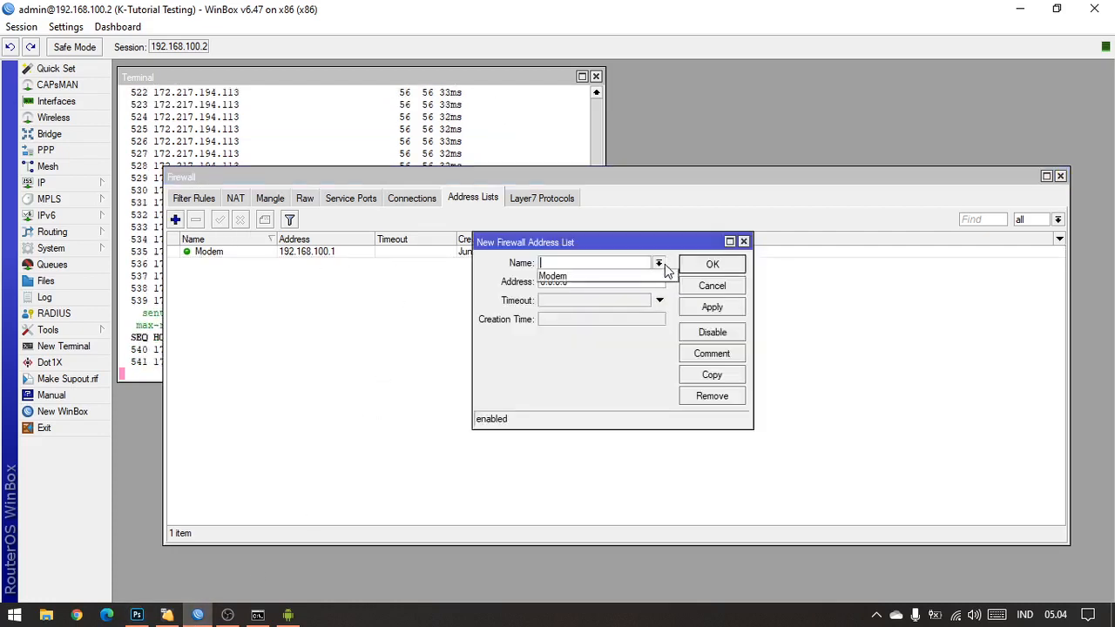
left_click(629, 262)
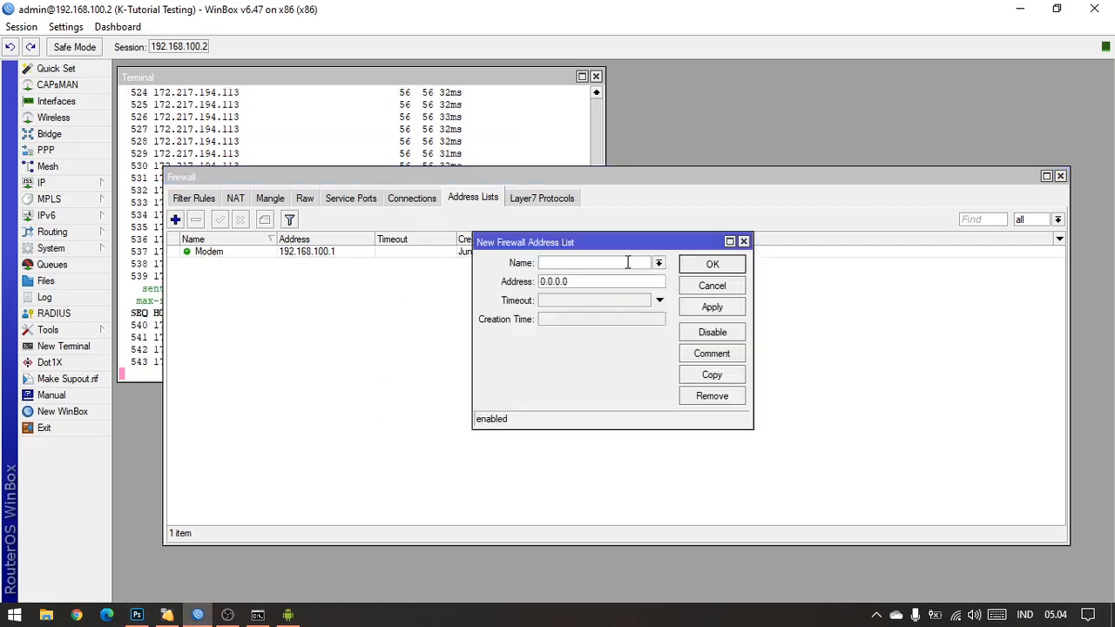
type("Lok")
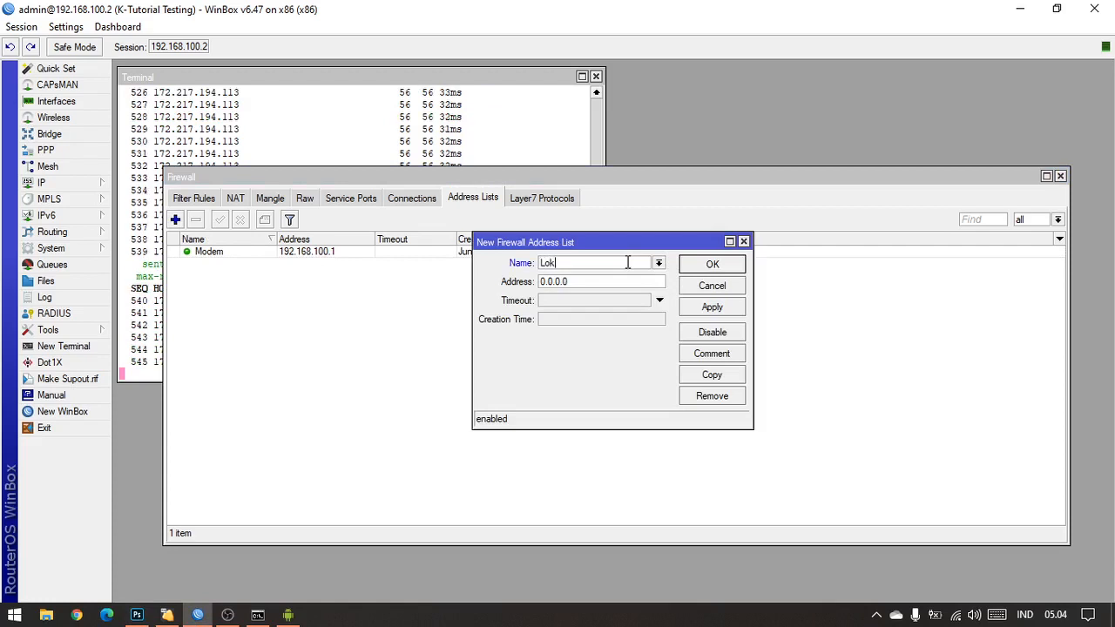
type("al")
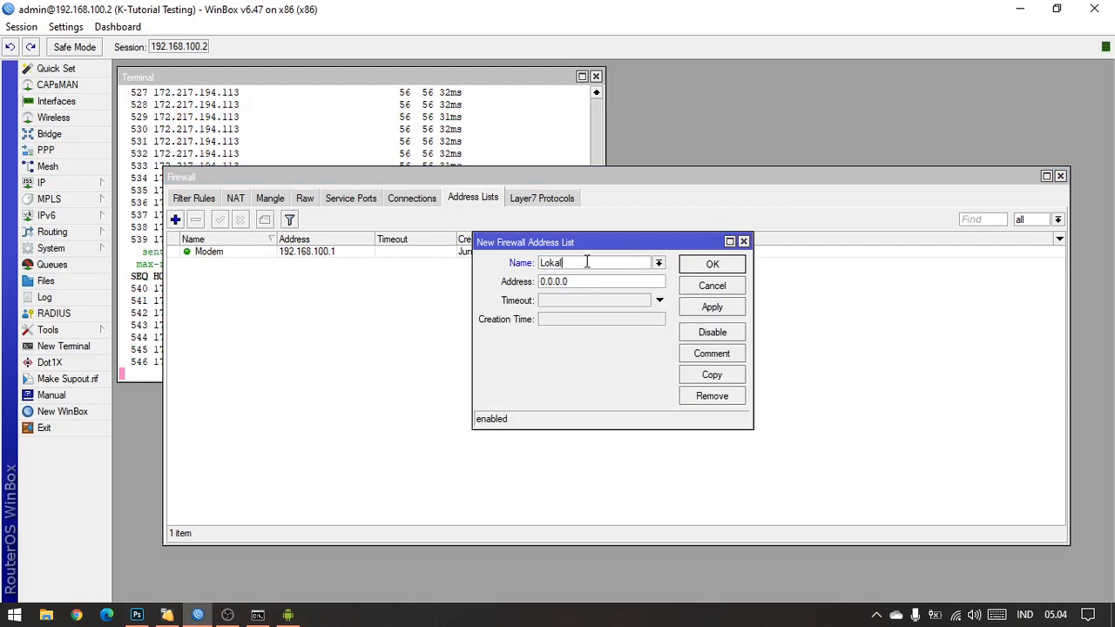
left_click_drag(587, 263, 503, 266)
type("Jar")
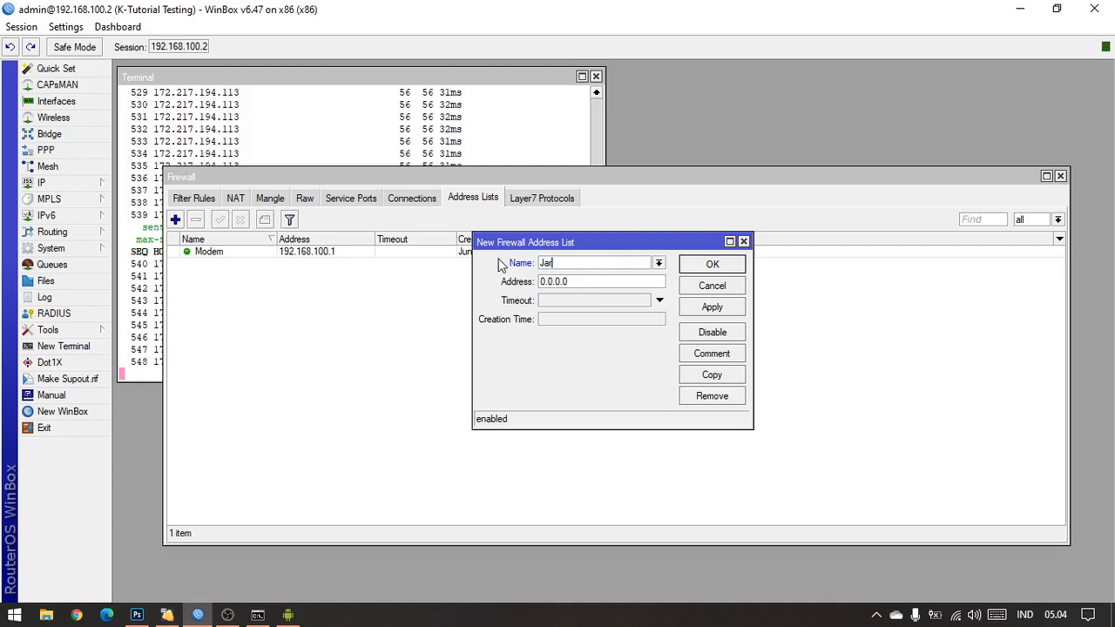
type("ingan ")
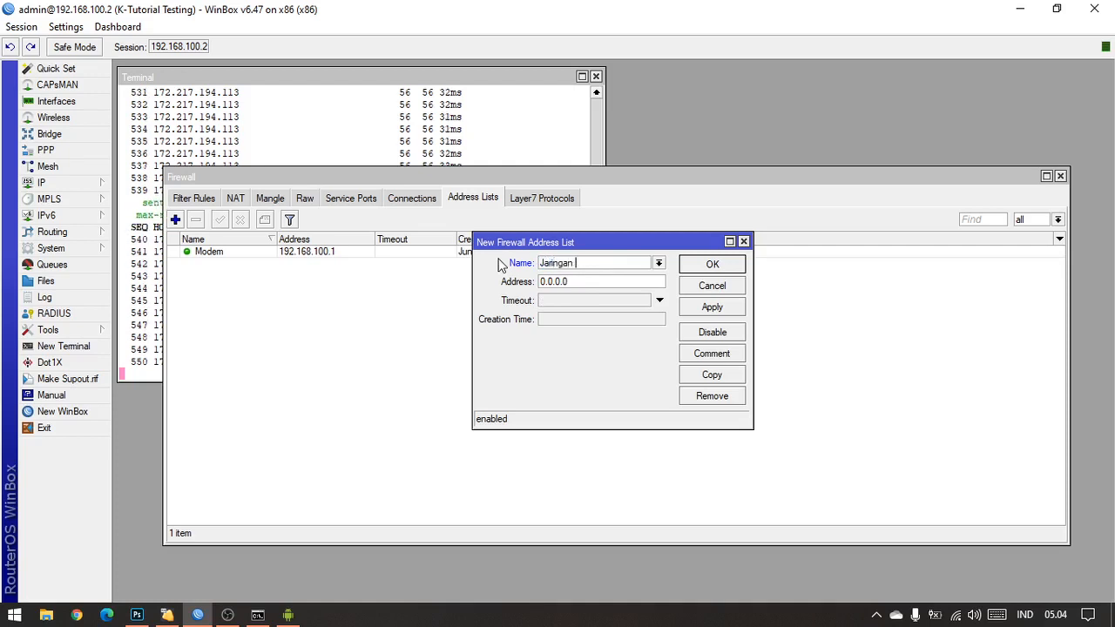
type("Lokal")
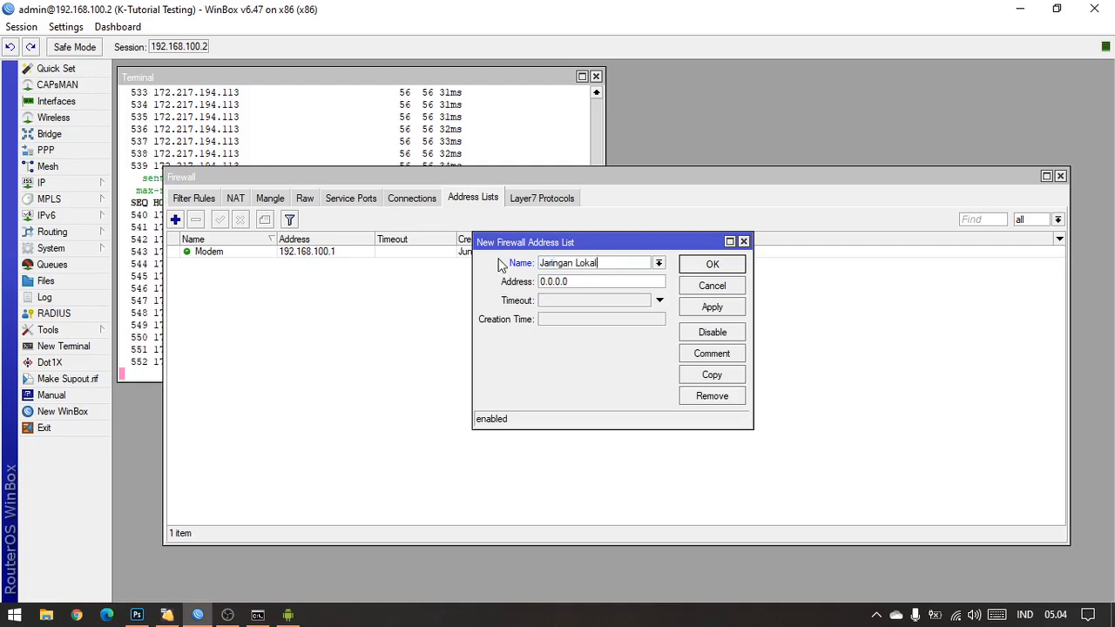
key("Tab")
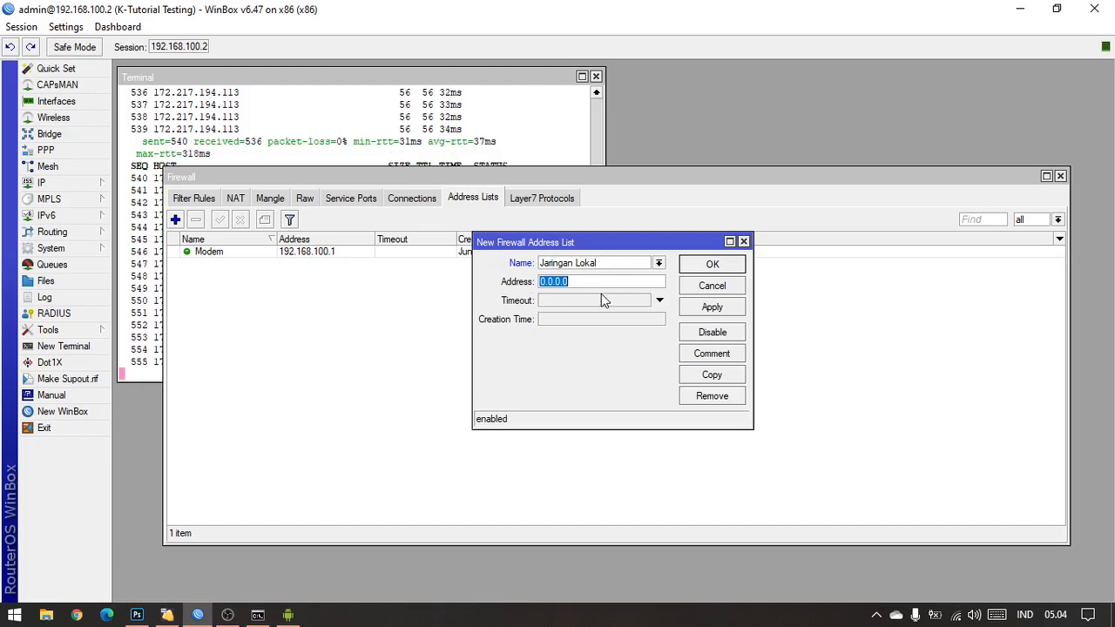
Step: Set the Jaringan Lokal entry's address to 192.168.10.0/24 and save it to the address list
type("192")
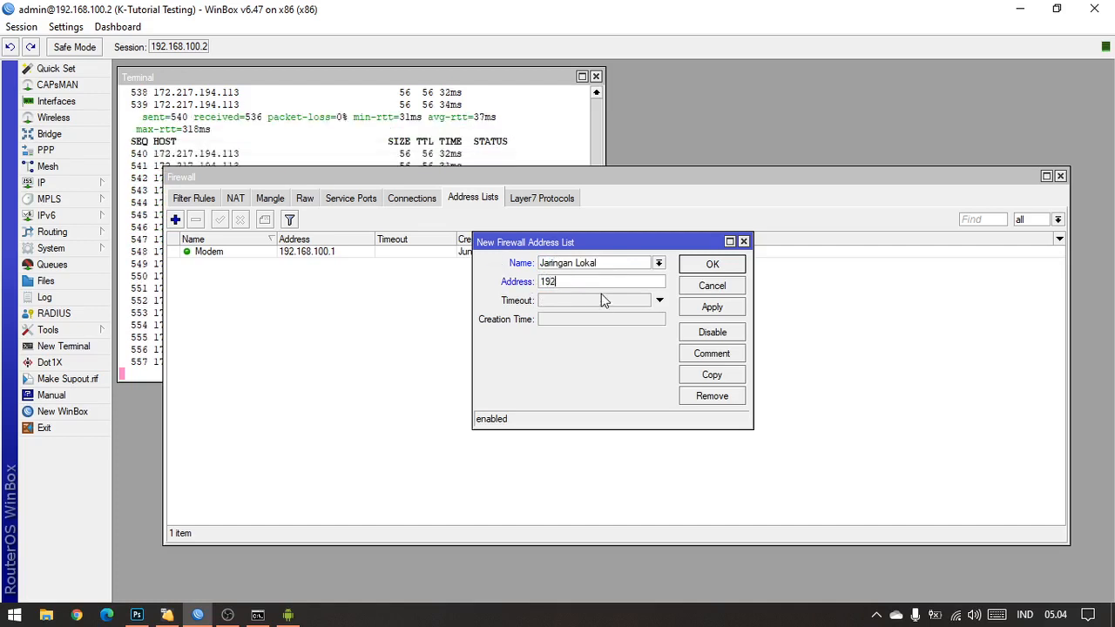
type(".168.")
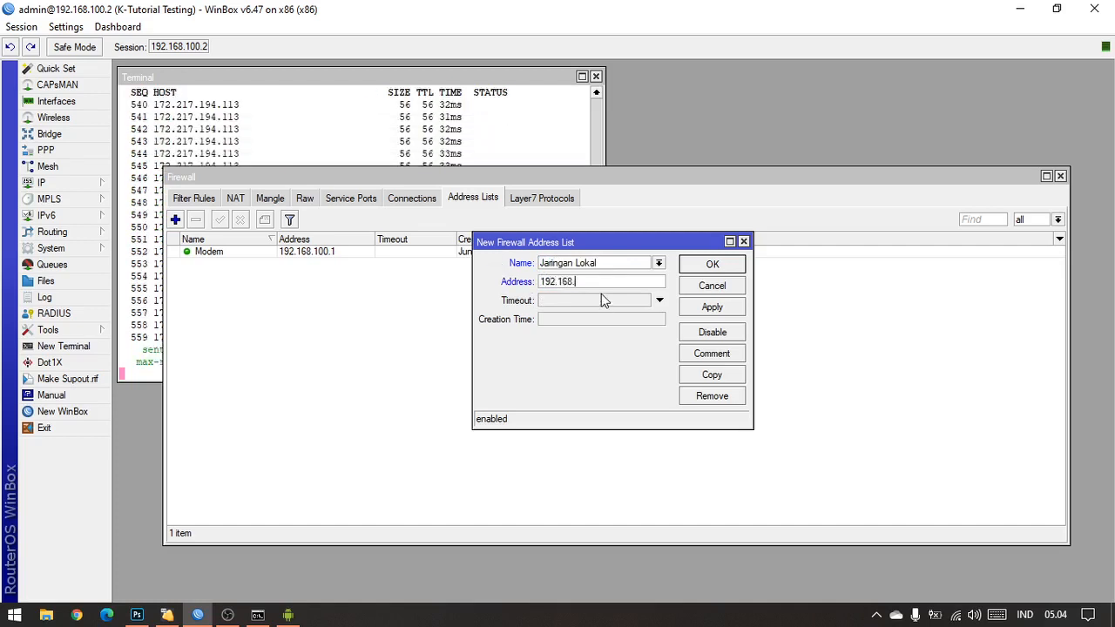
type("10.0")
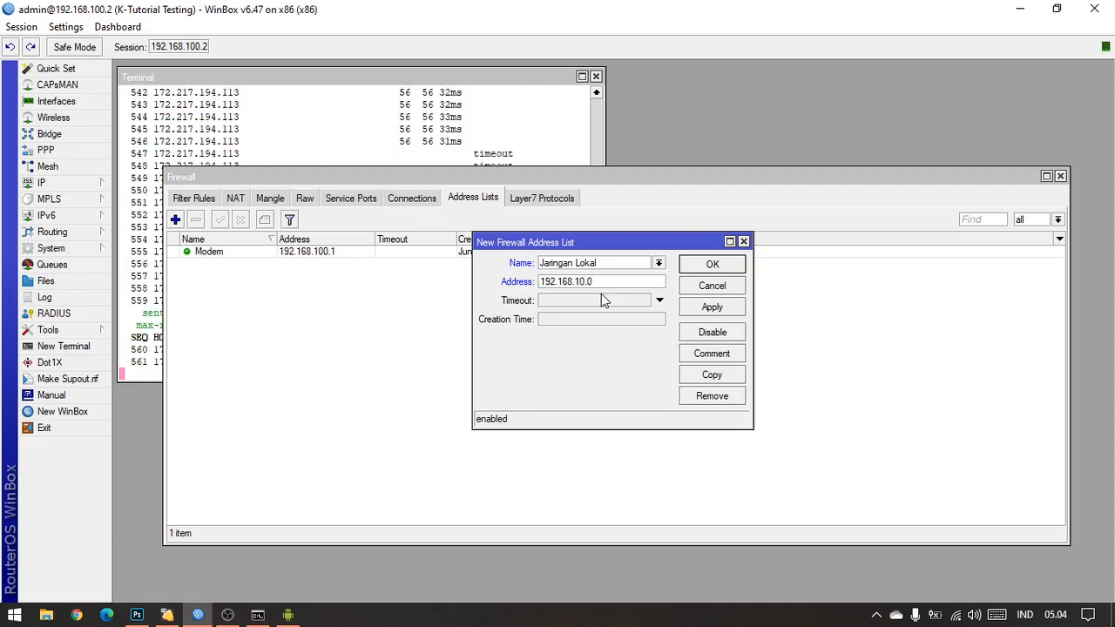
type("/24")
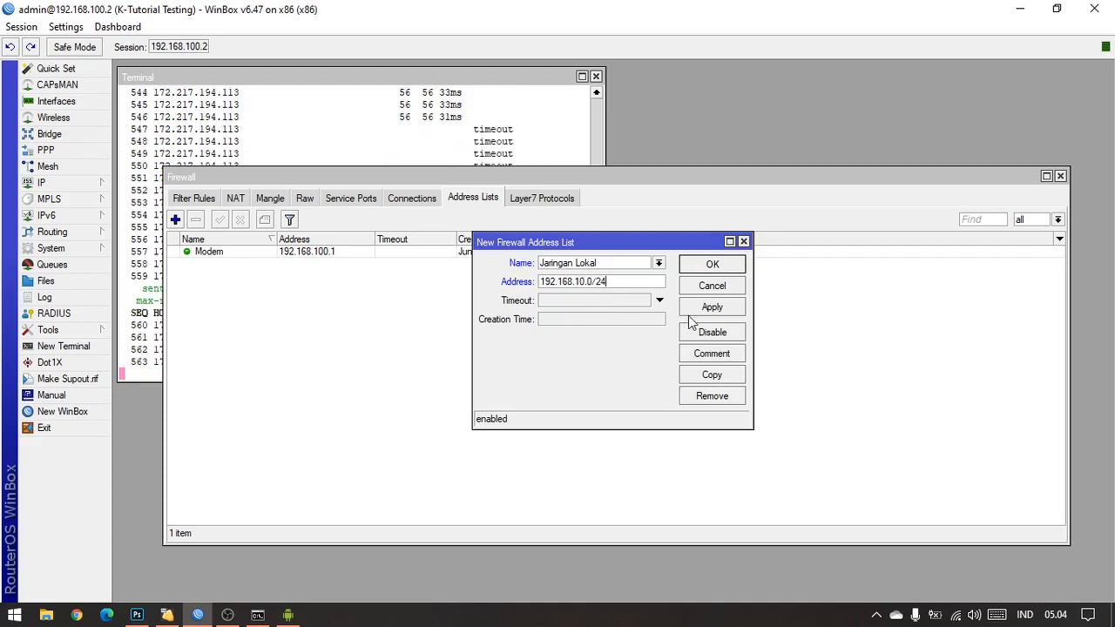
left_click(697, 307)
left_click(697, 285)
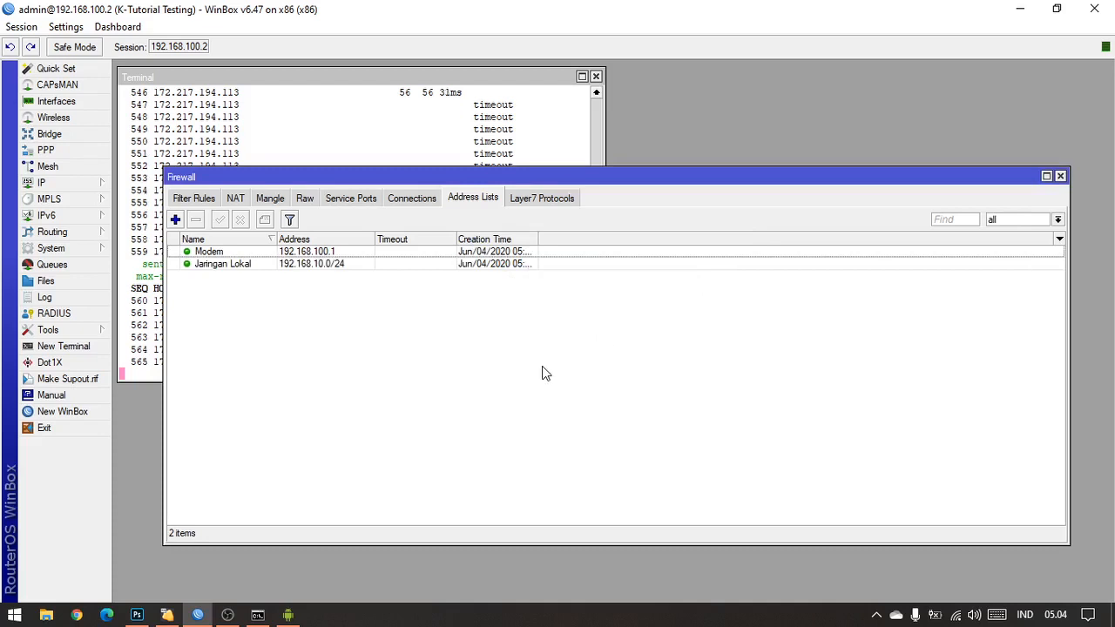
Step: Widen the Creation Time column and compare the names and addresses of the Modem and Jaringan Lokal entries
left_click_drag(537, 238, 590, 239)
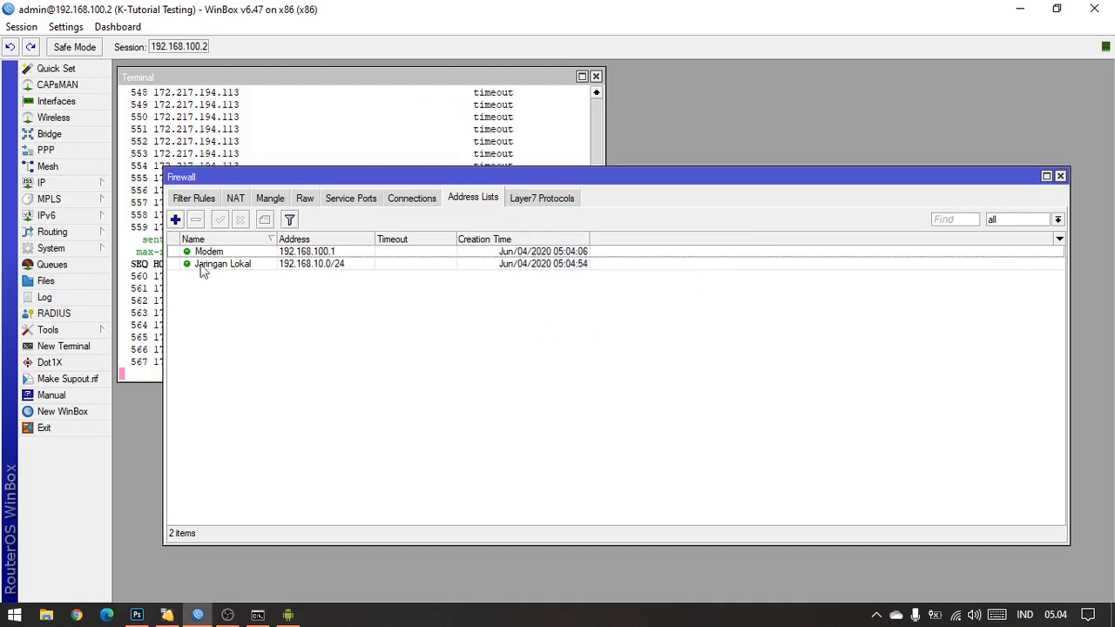
left_click(220, 252)
left_click(237, 265)
left_click(288, 332)
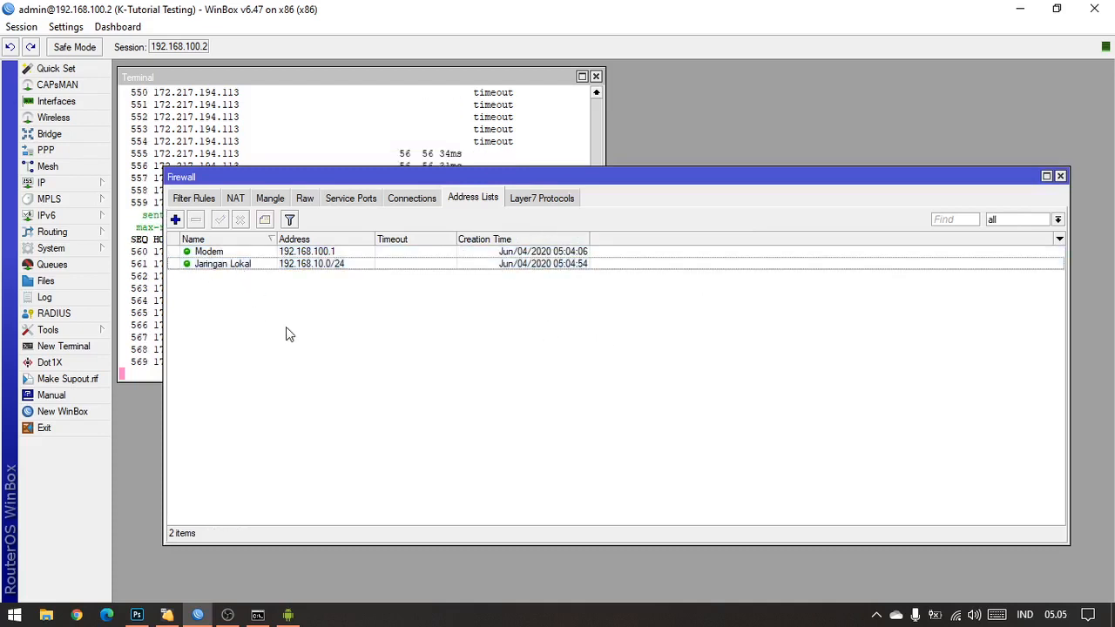
left_click(311, 264)
left_click(322, 254)
left_click(331, 263)
left_click(332, 253)
left_click(333, 263)
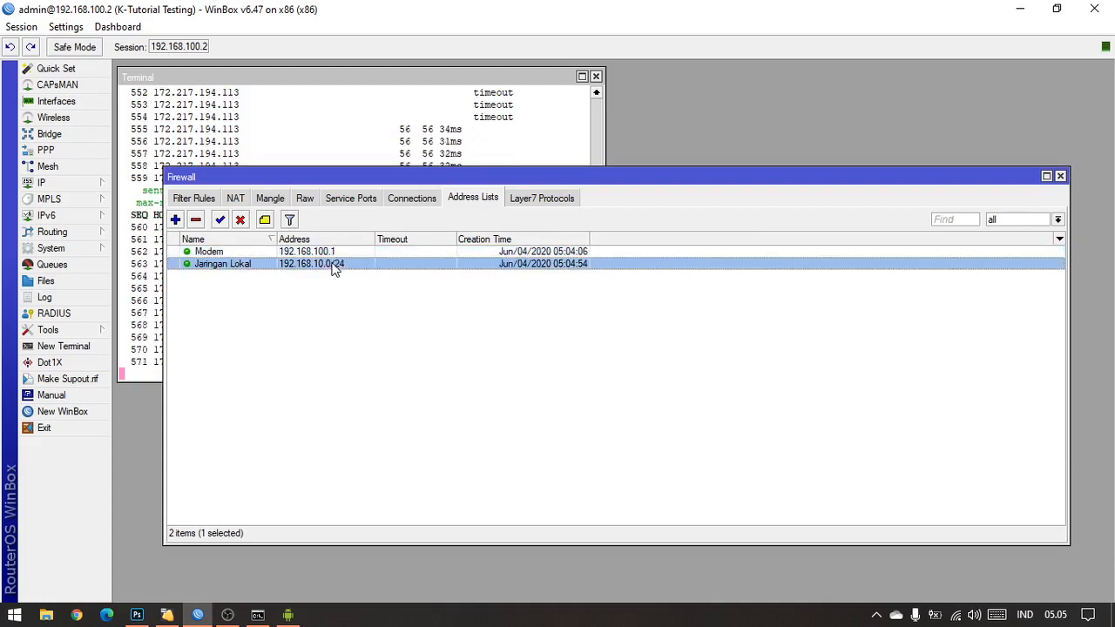
left_click(335, 254)
left_click(340, 264)
left_click(330, 332)
left_click(344, 264)
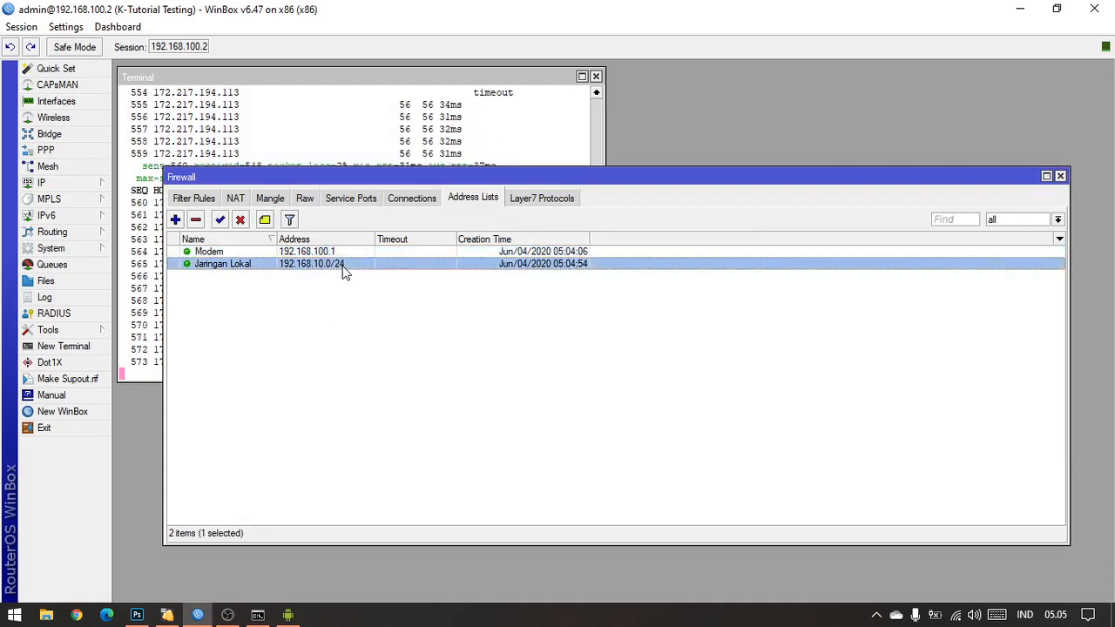
left_click(341, 253)
left_click(331, 313)
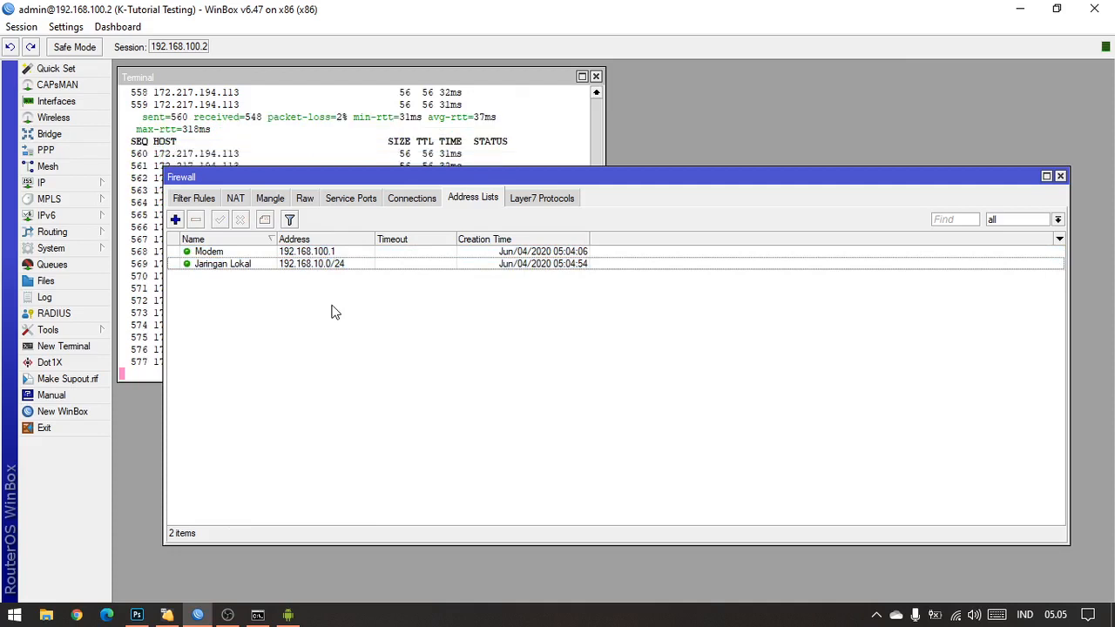
Step: Start a new firewall filter rule and keep its chain set to forward
left_click(205, 200)
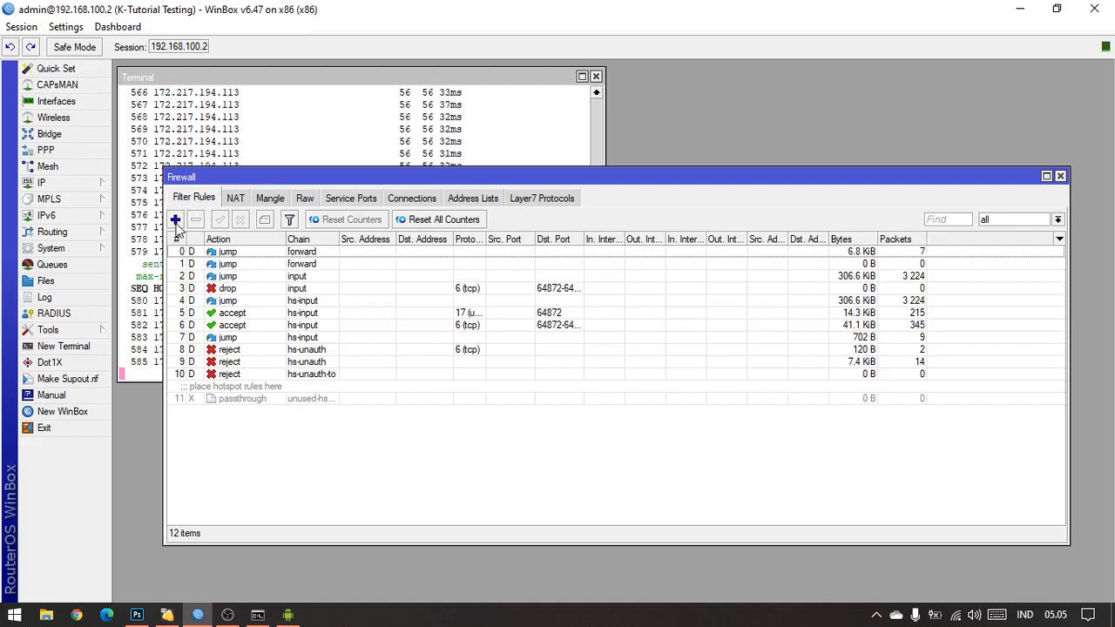
left_click(176, 223)
left_click_drag(386, 94, 687, 129)
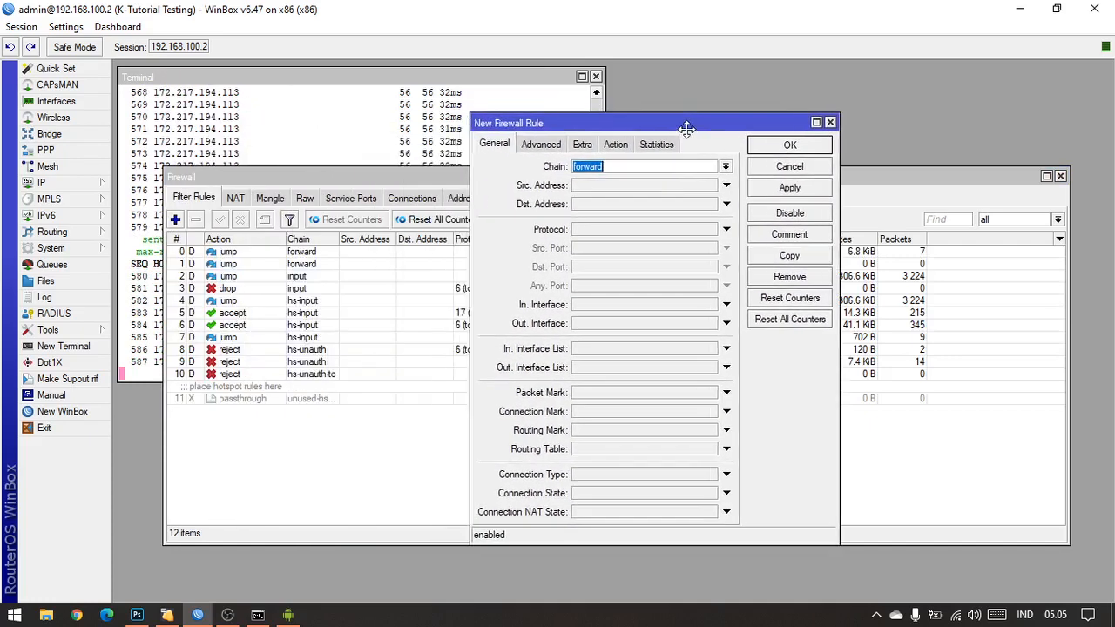
left_click(725, 166)
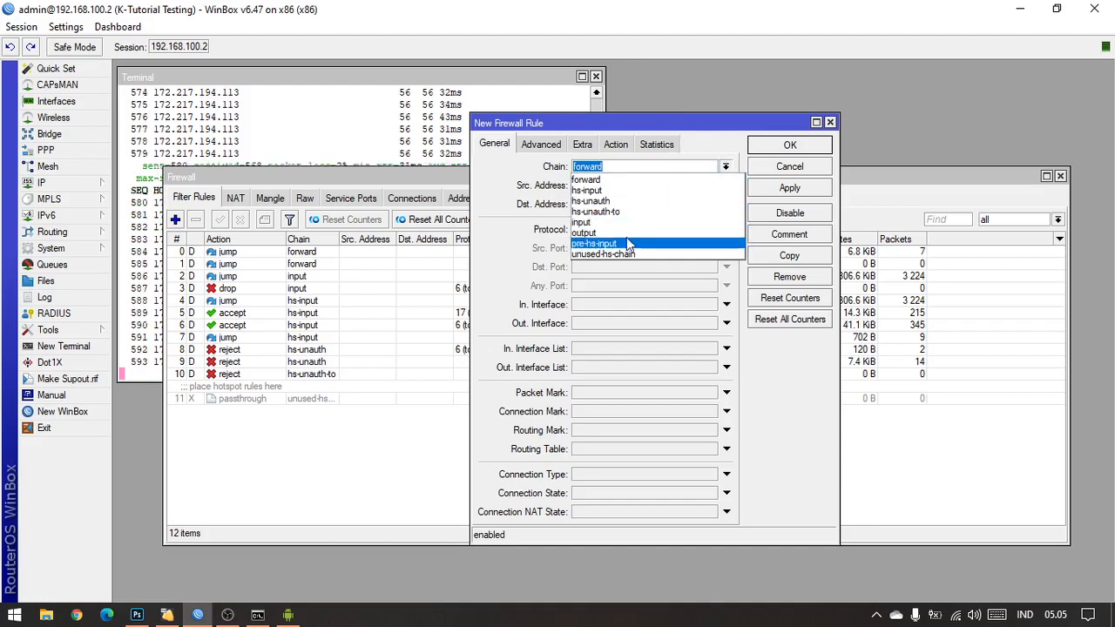
left_click(704, 155)
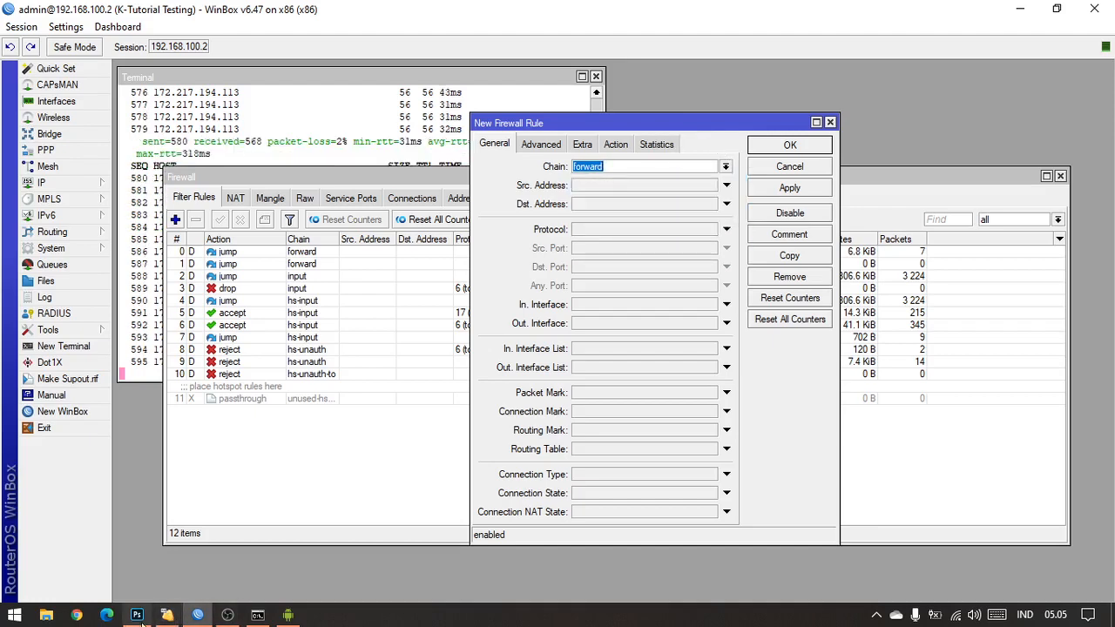
Step: Switch to Photoshop, trace the path between the access point, MikroTik and modem in the topology diagram, and return to WinBox
left_click(137, 615)
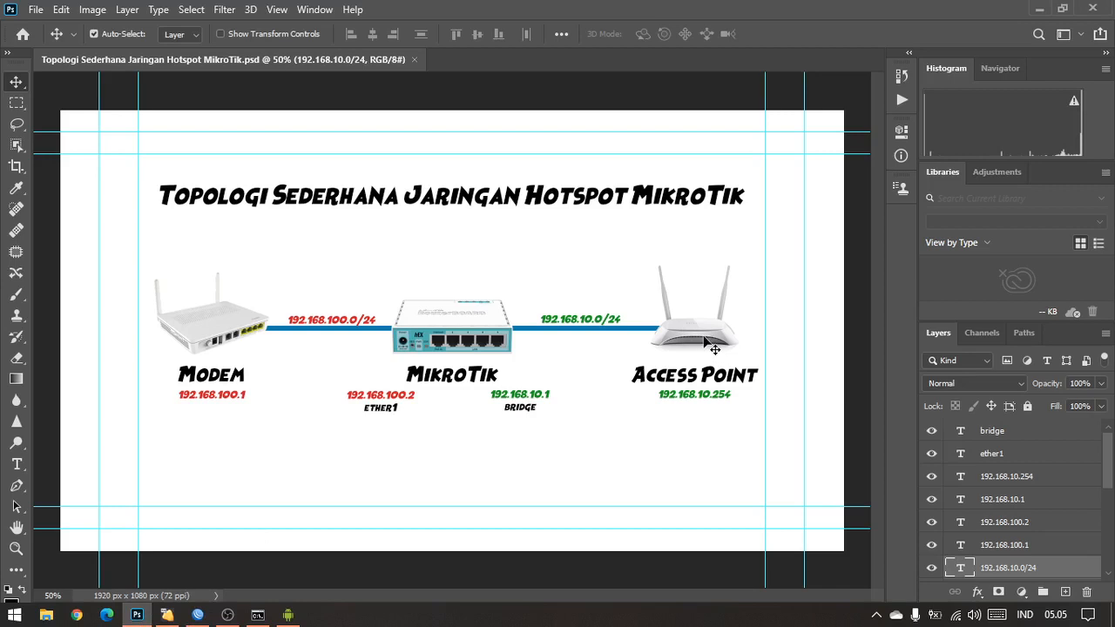
left_click(707, 340)
left_click(464, 331)
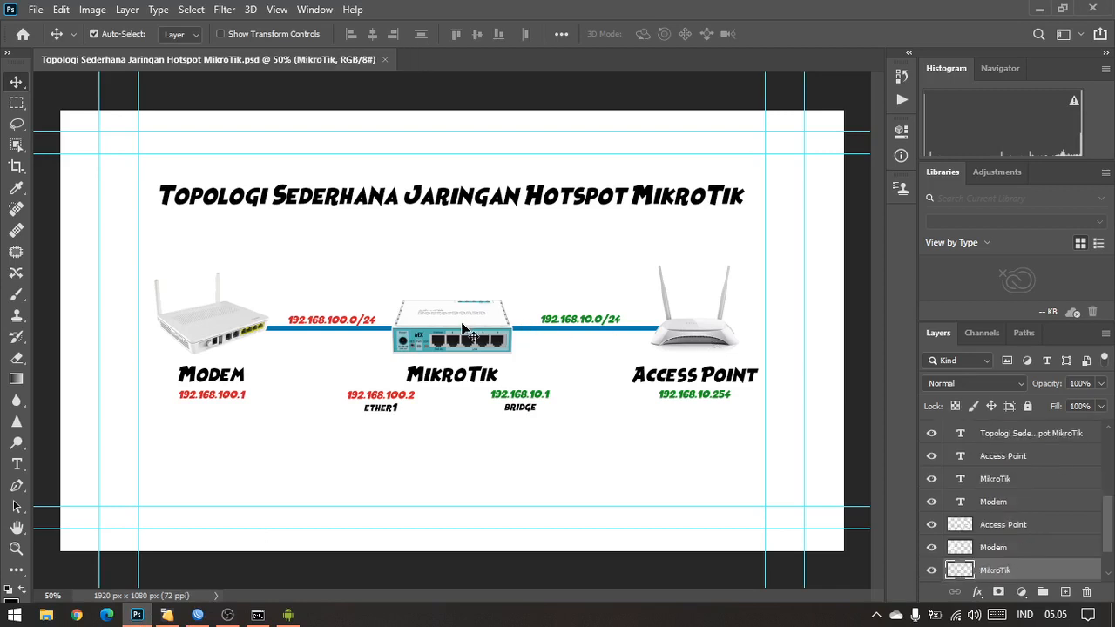
left_click(228, 335)
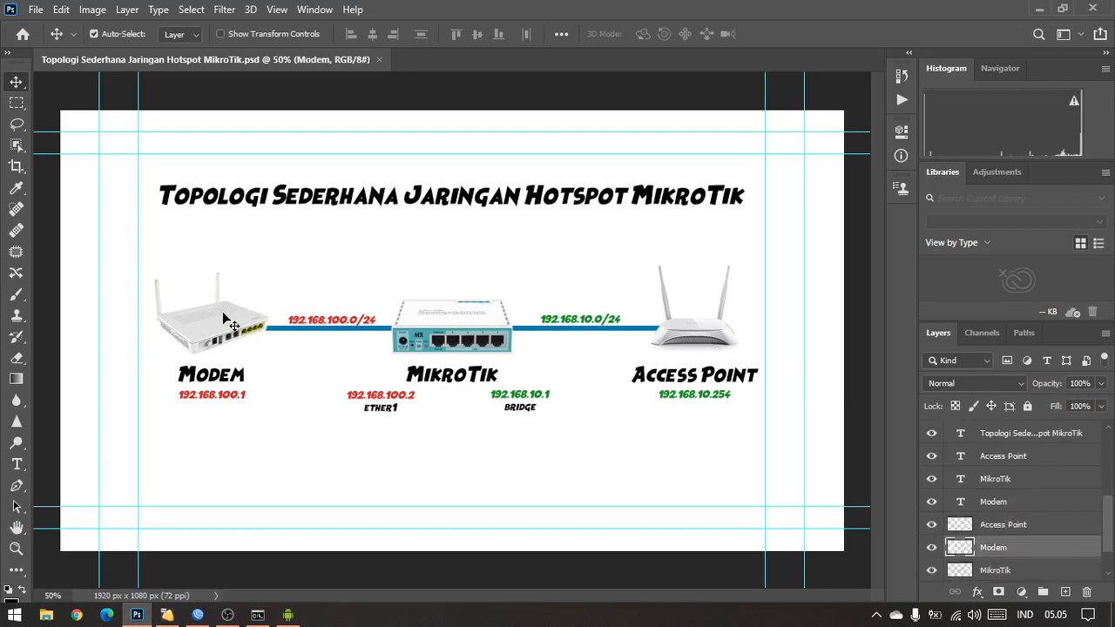
left_click(430, 329)
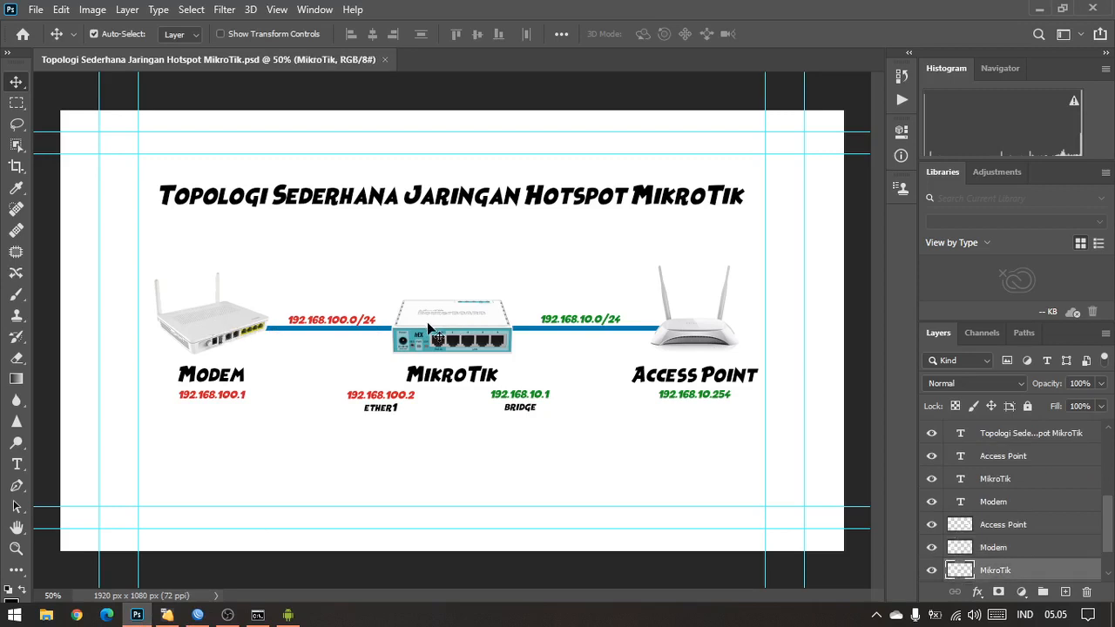
left_click(227, 334)
left_click(442, 331)
left_click(704, 352)
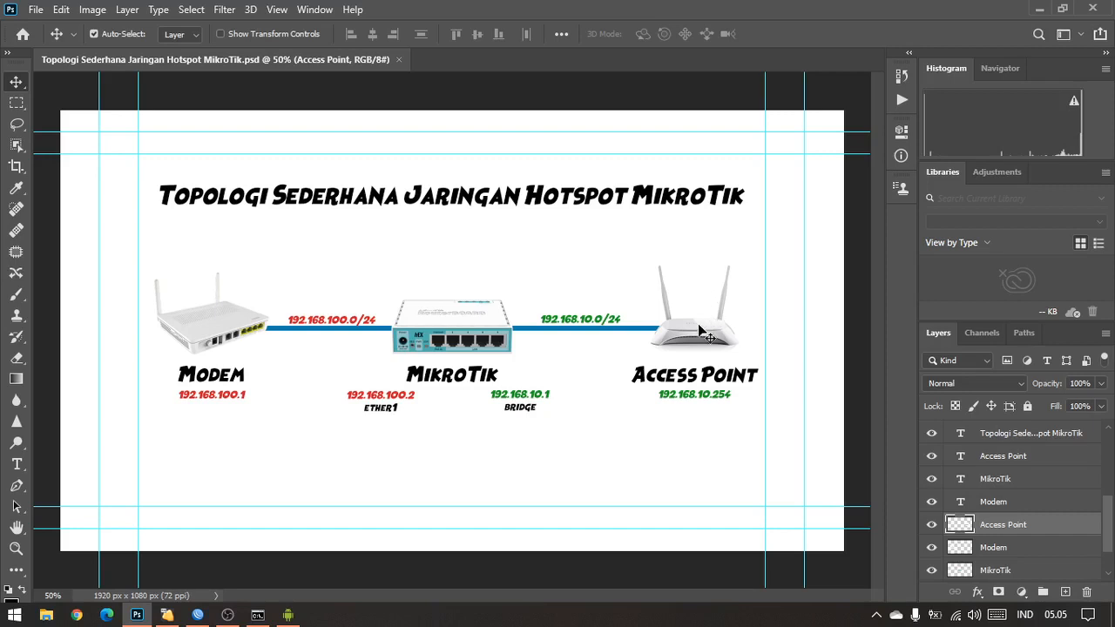
left_click(478, 338)
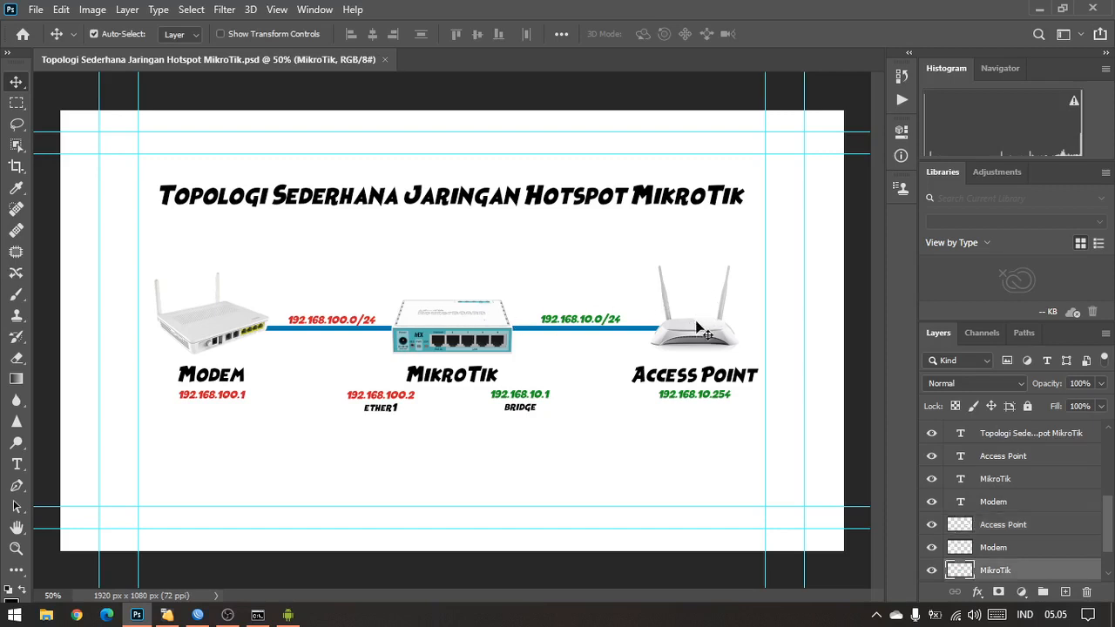
left_click(703, 332)
left_click(493, 331)
left_click(701, 342)
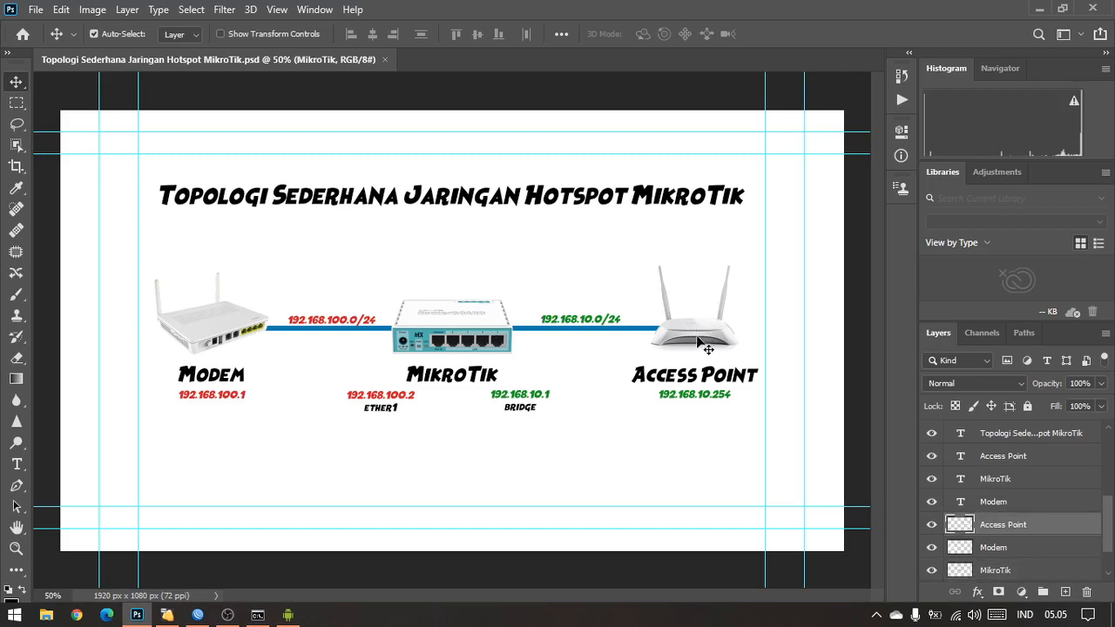
left_click(488, 329)
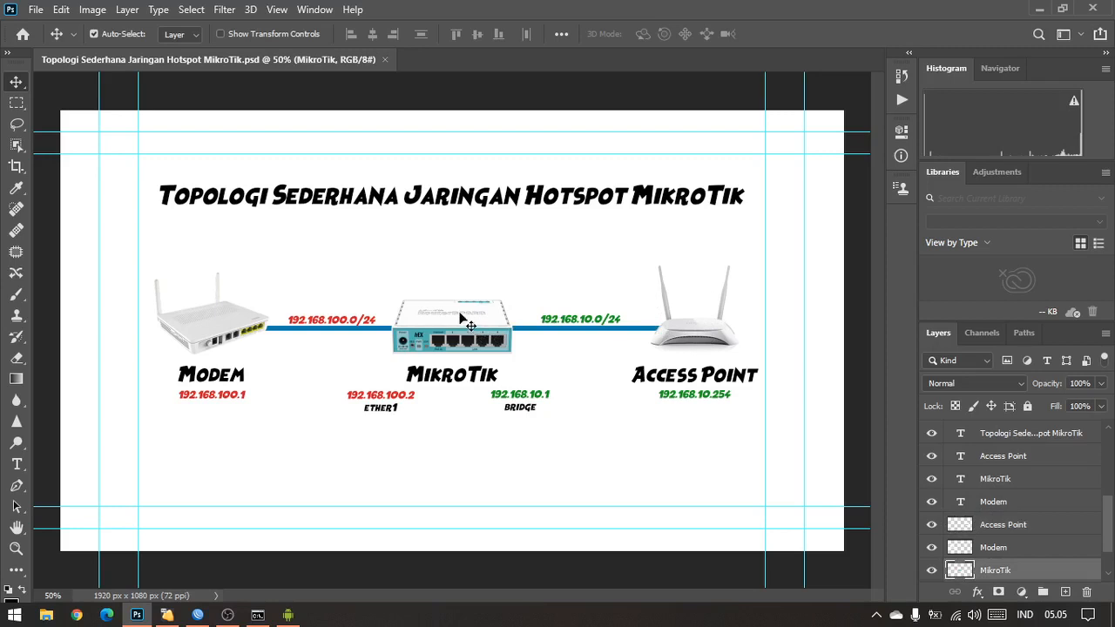
left_click(233, 331)
left_click(480, 322)
left_click(248, 325)
left_click(459, 338)
left_click(692, 324)
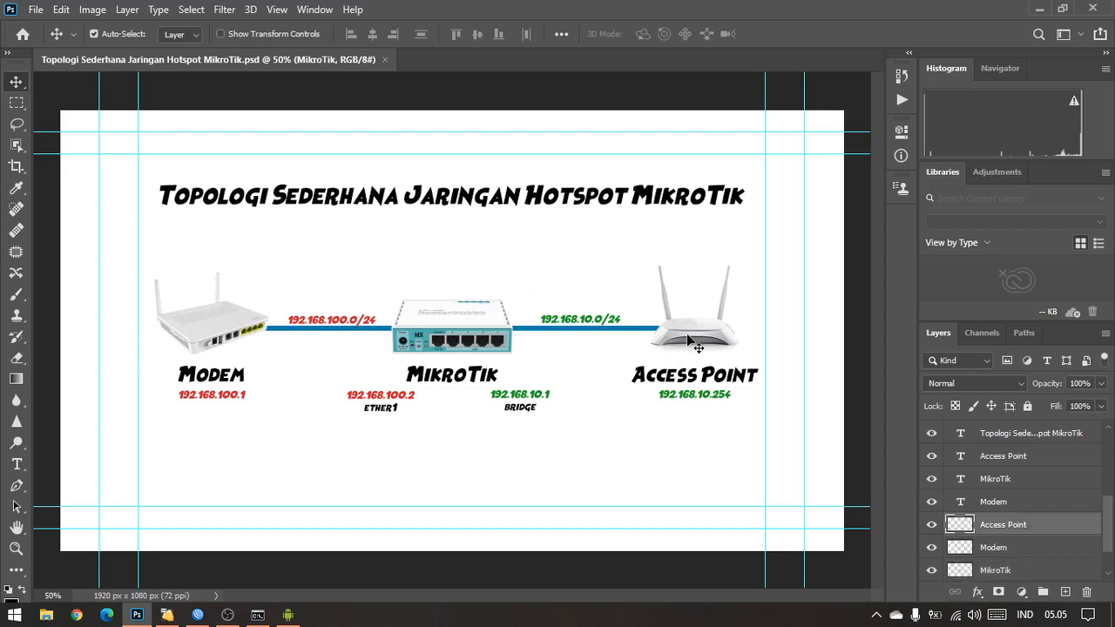
left_click(477, 333)
left_click(724, 345)
left_click(478, 336)
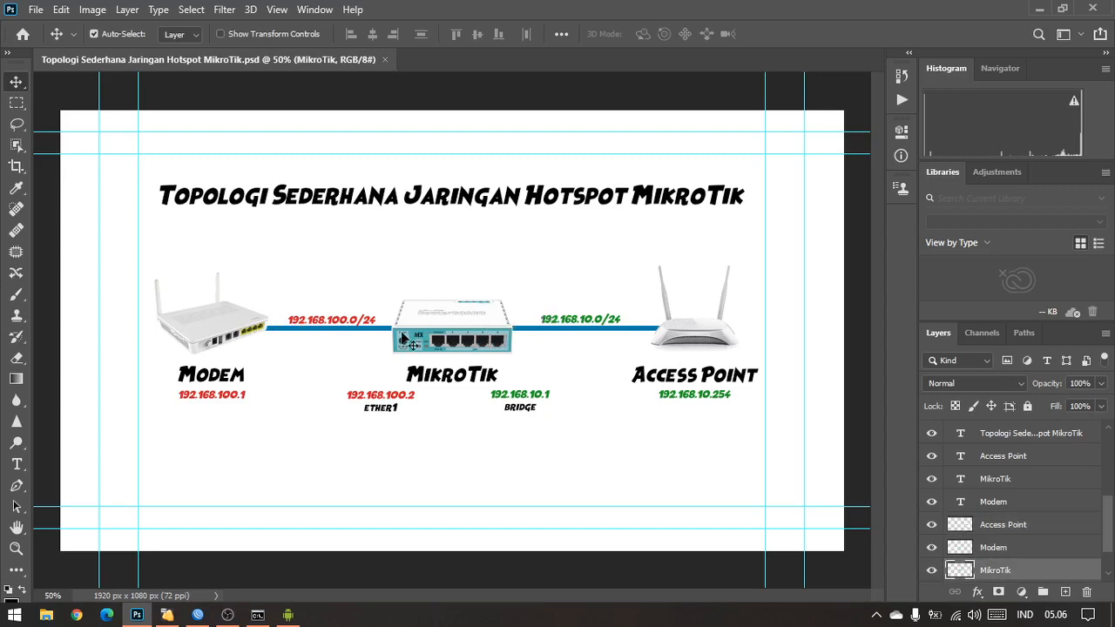
left_click(260, 327)
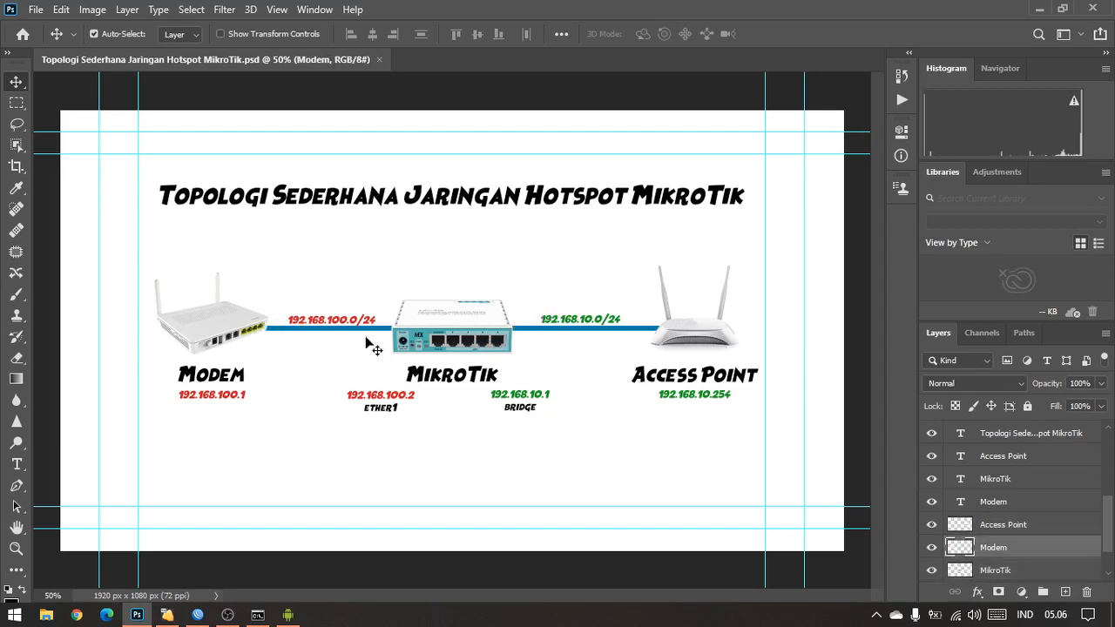
left_click(471, 504)
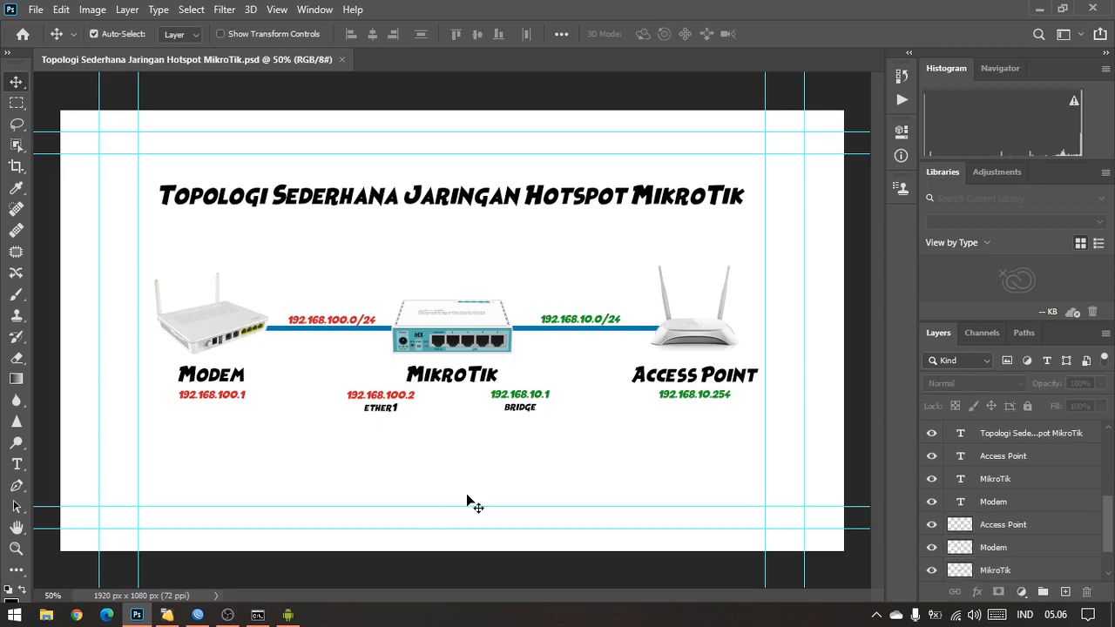
left_click(701, 339)
left_click(471, 340)
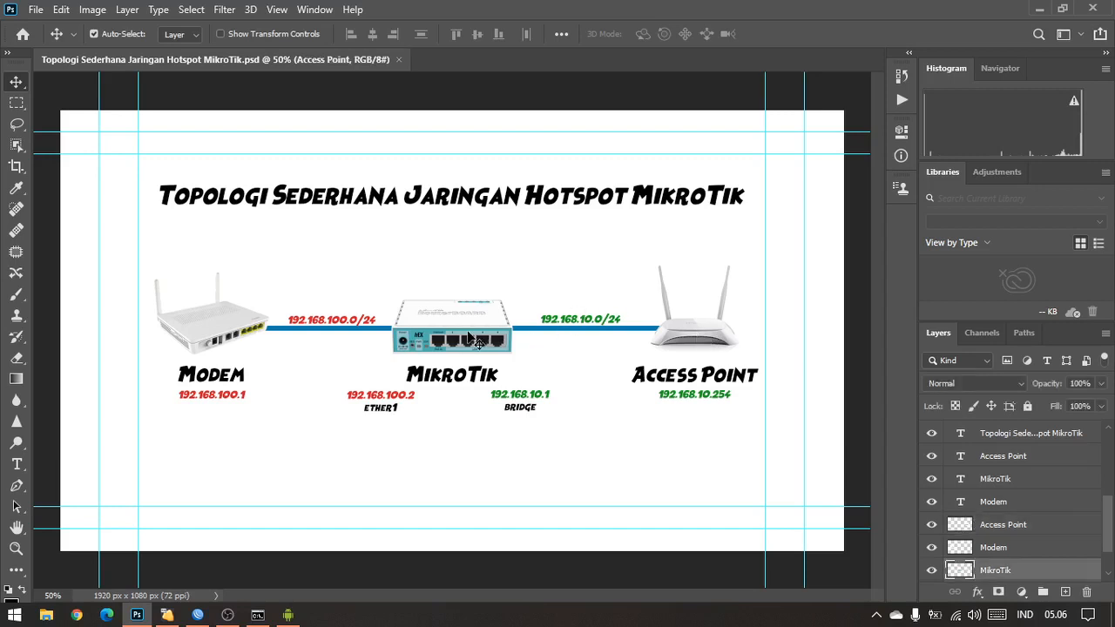
left_click(209, 322)
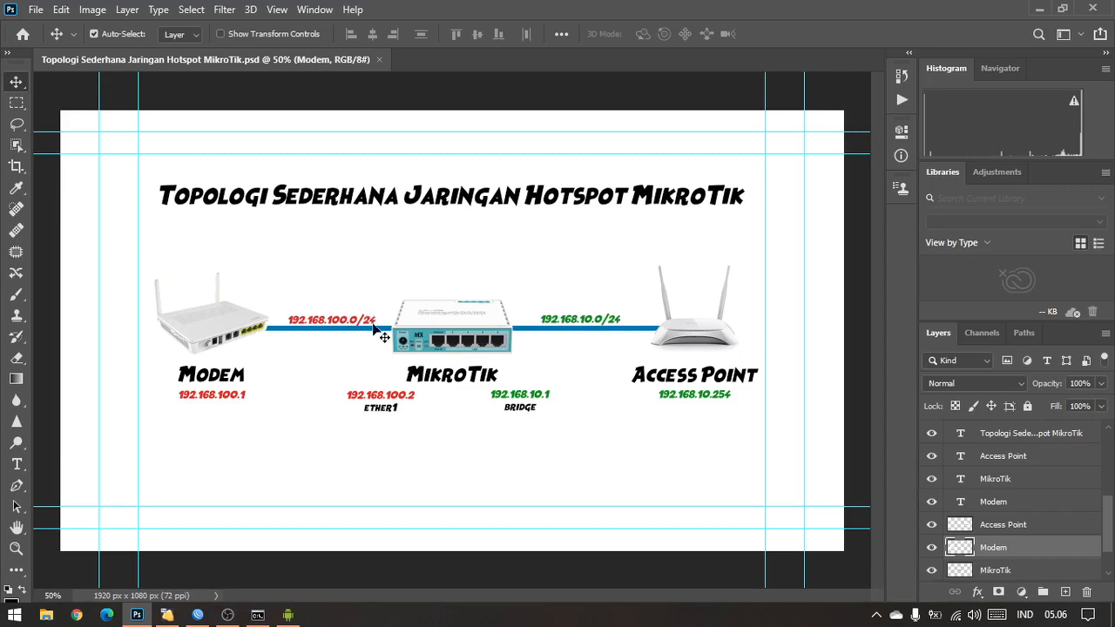
left_click(197, 616)
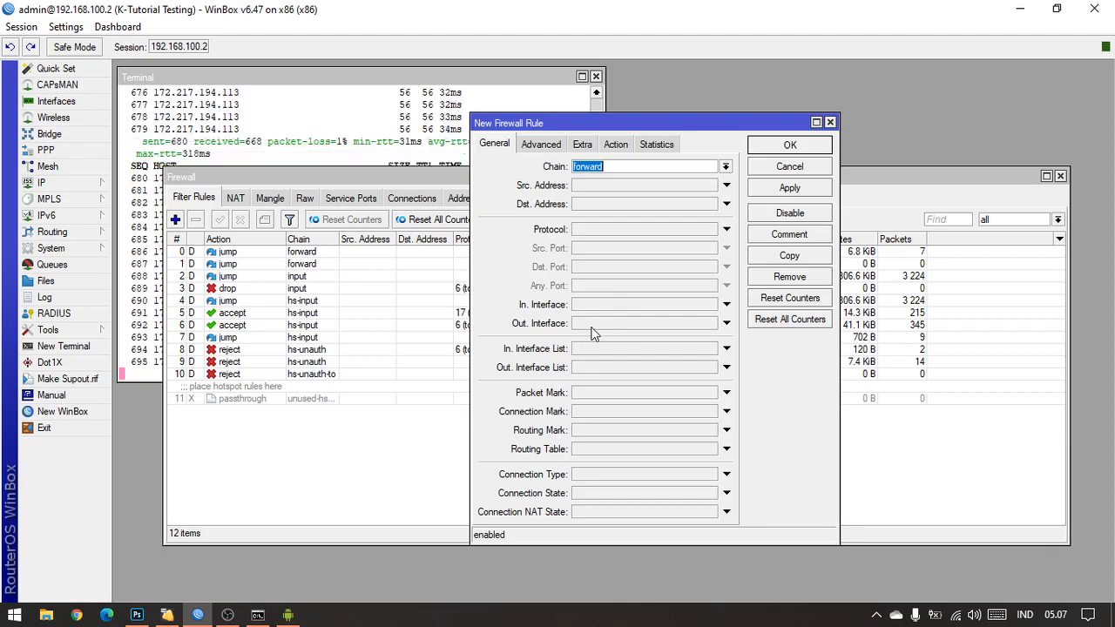
Step: Set the new rule's protocol to 6 (tcp) and its destination port to 80
left_click_drag(574, 124, 739, 115)
left_click(479, 196)
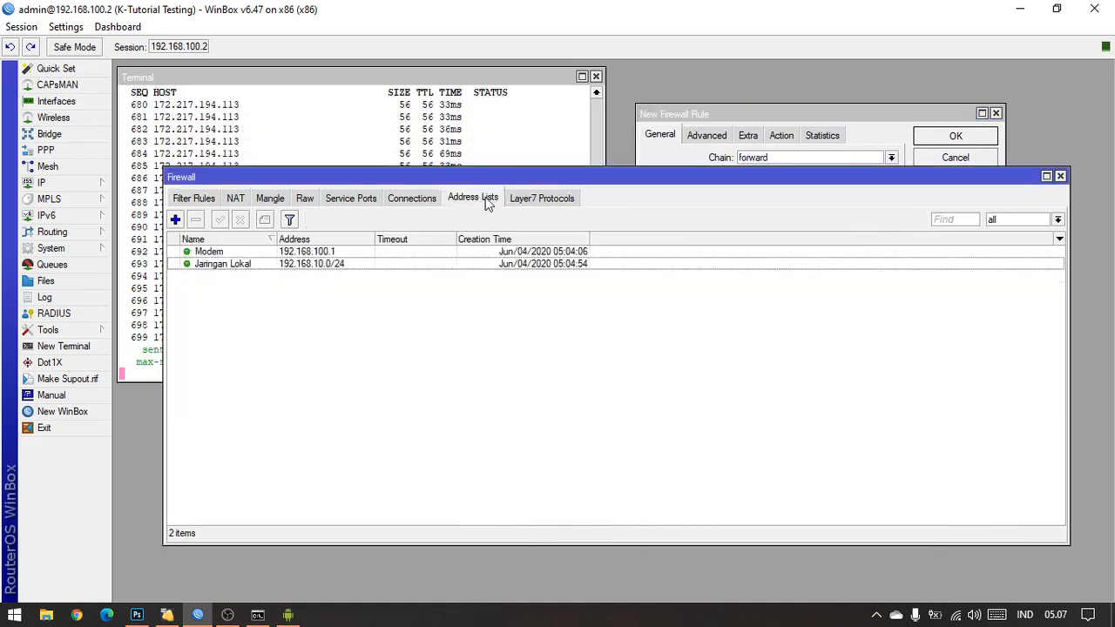
left_click_drag(789, 107, 768, 109)
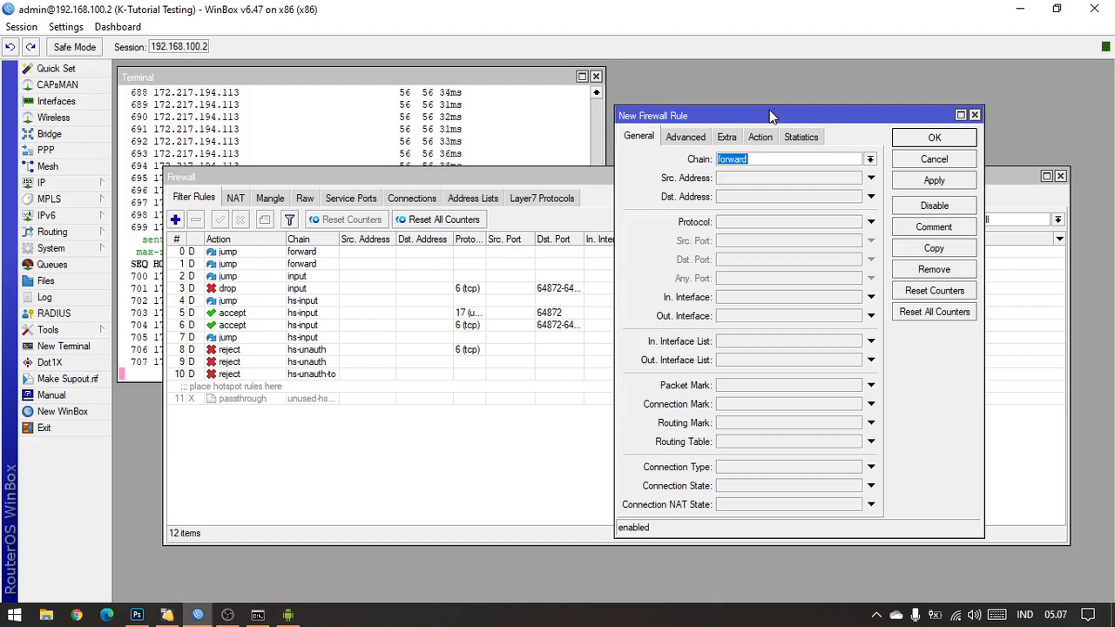
left_click(755, 222)
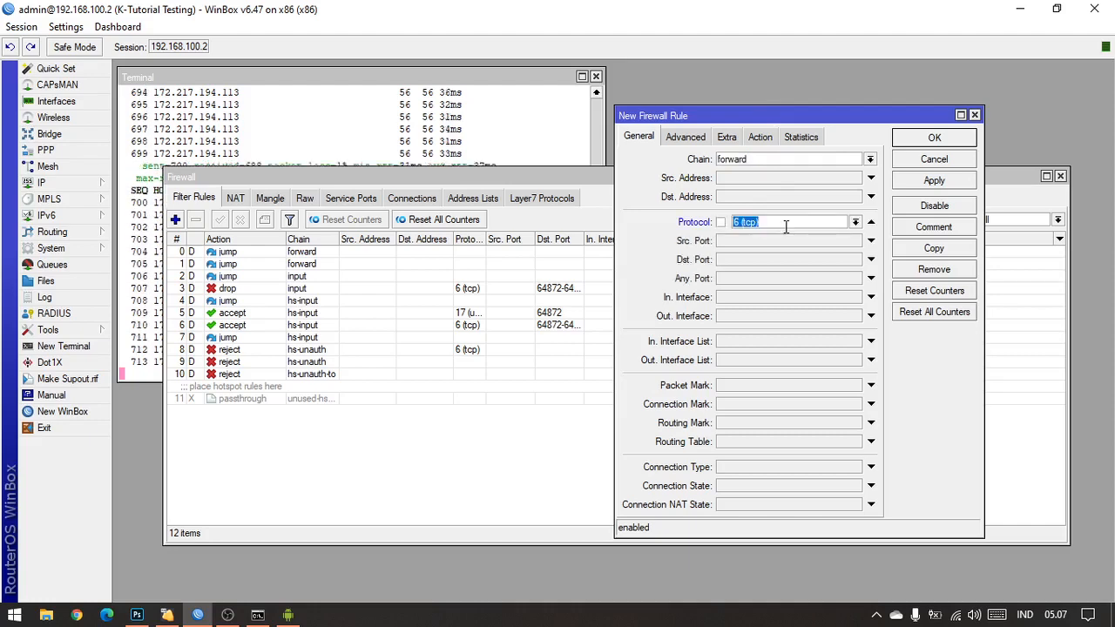
left_click(759, 261)
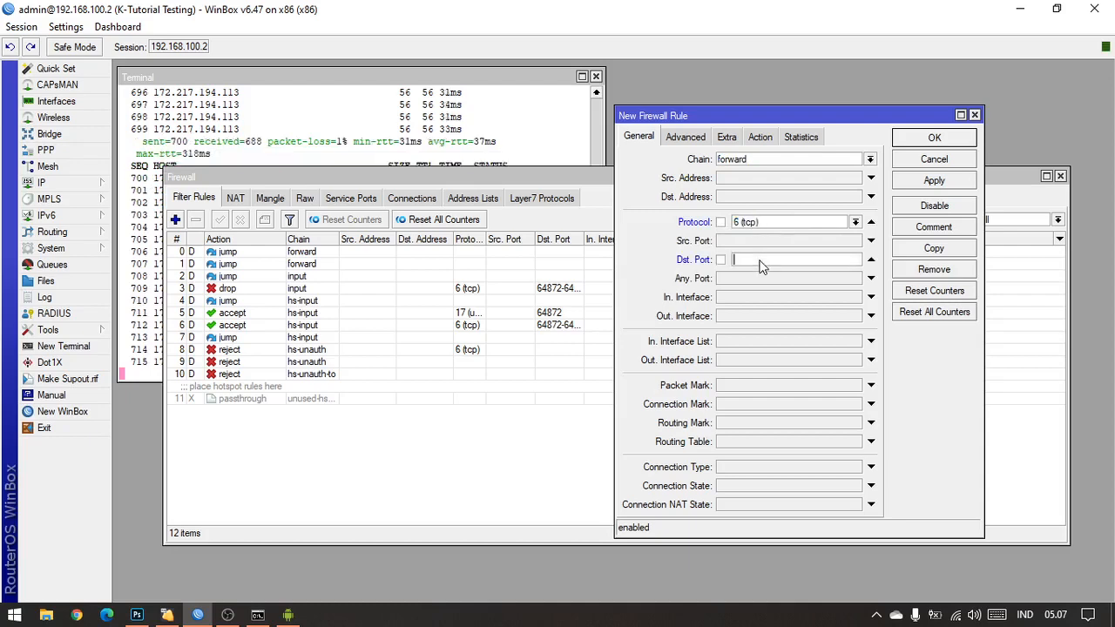
type("80")
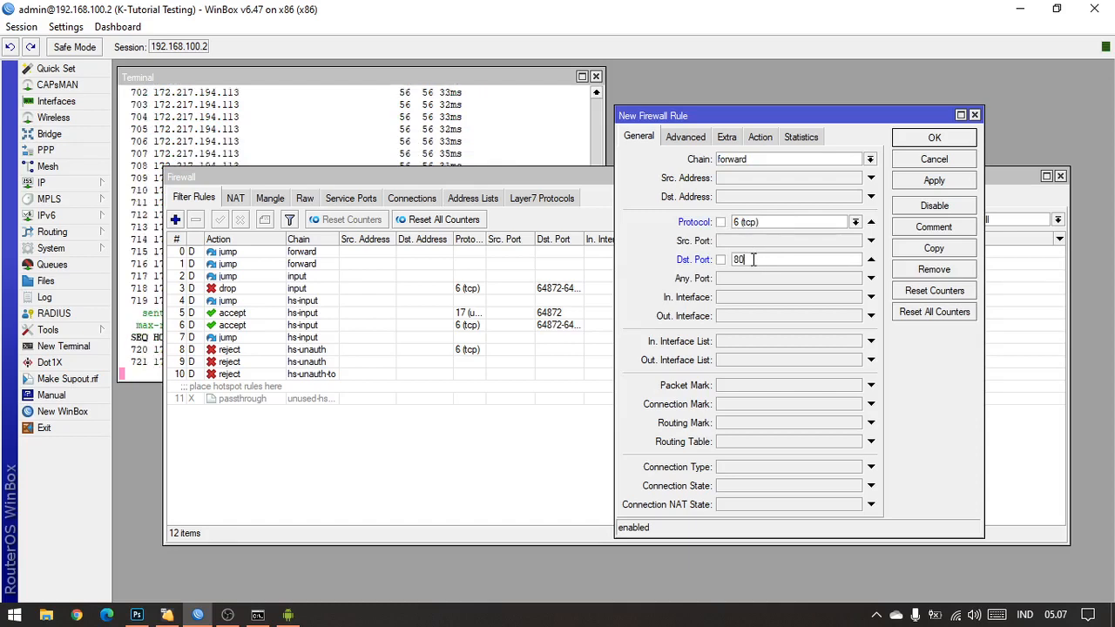
Step: Check the topology diagram in Photoshop, and back in WinBox set the rule's source address list to Jaringan Lokal
left_click(694, 140)
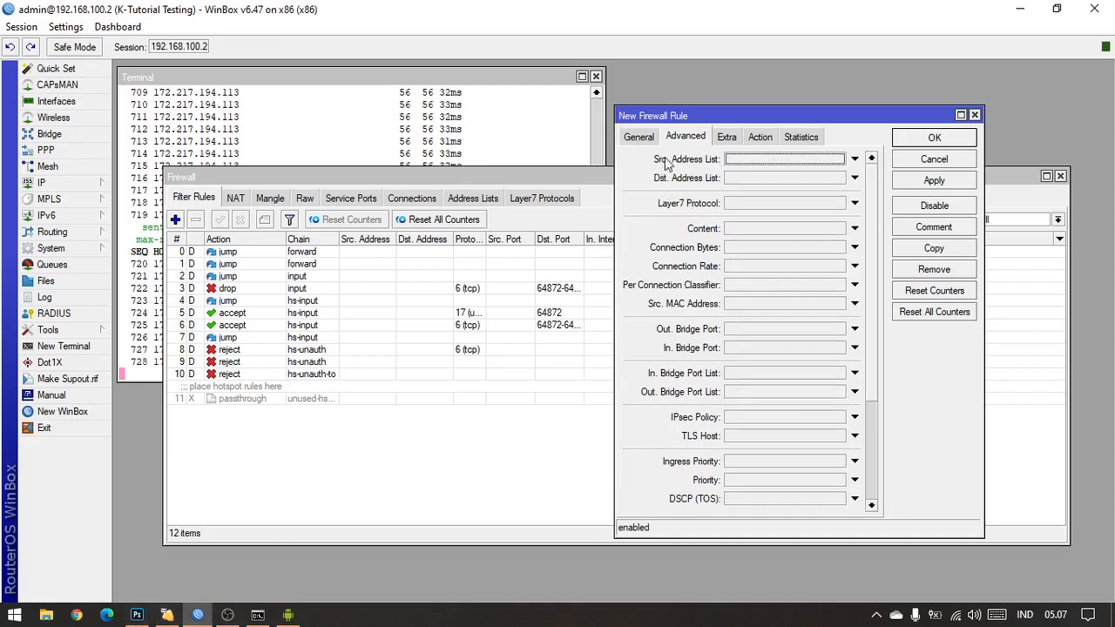
left_click(137, 615)
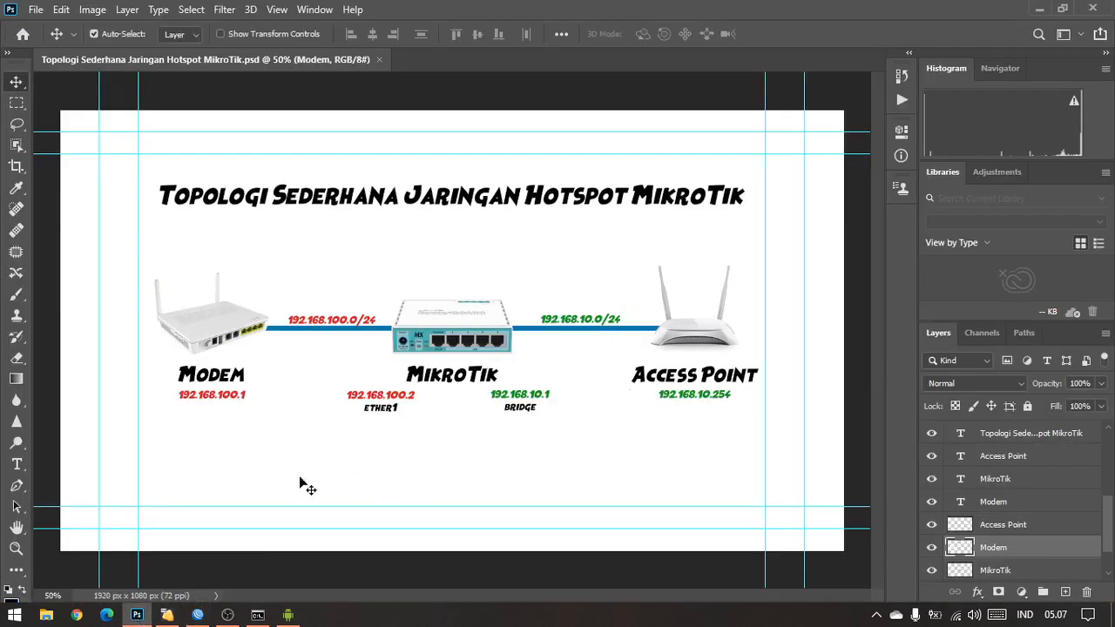
left_click(198, 615)
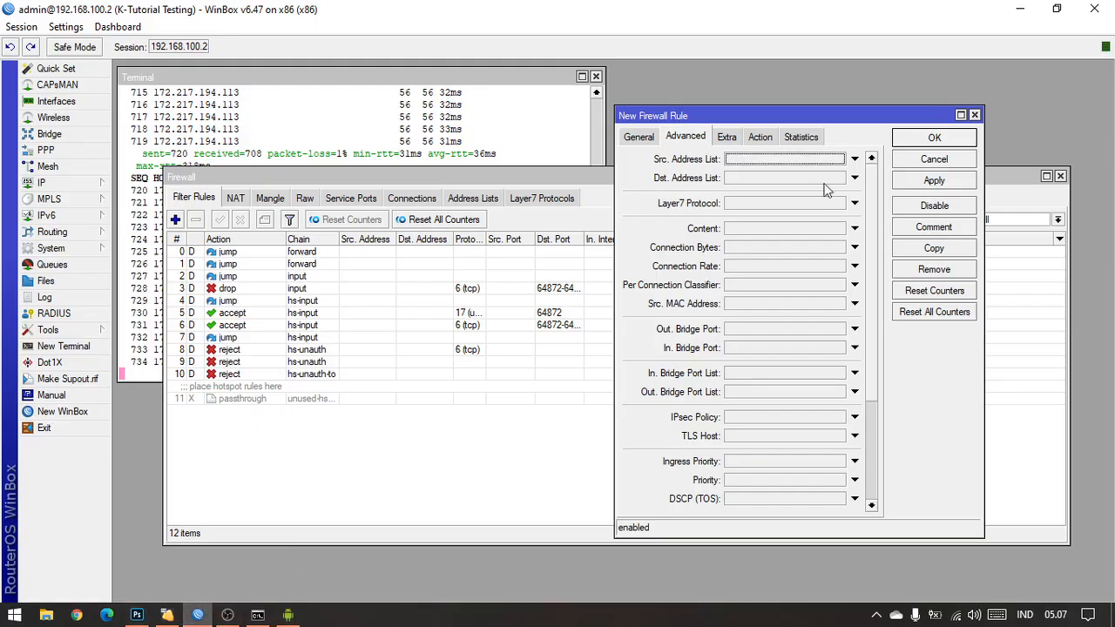
left_click(835, 161)
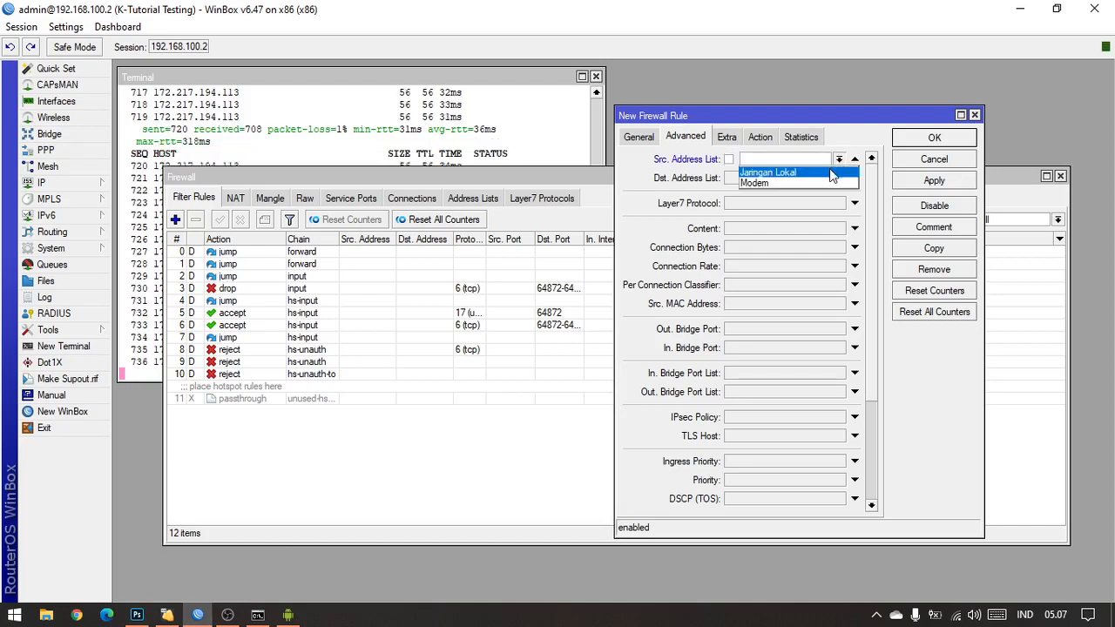
left_click(830, 171)
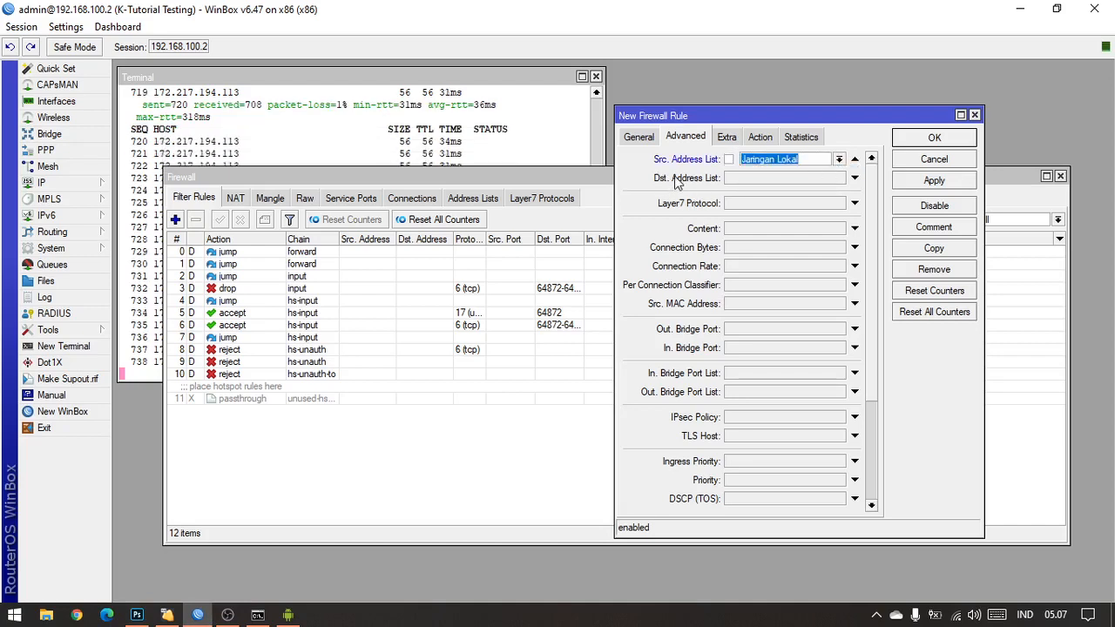
Step: Consult the Photoshop topology diagram again, and in WinBox set the rule's destination address list to Modem
left_click(137, 615)
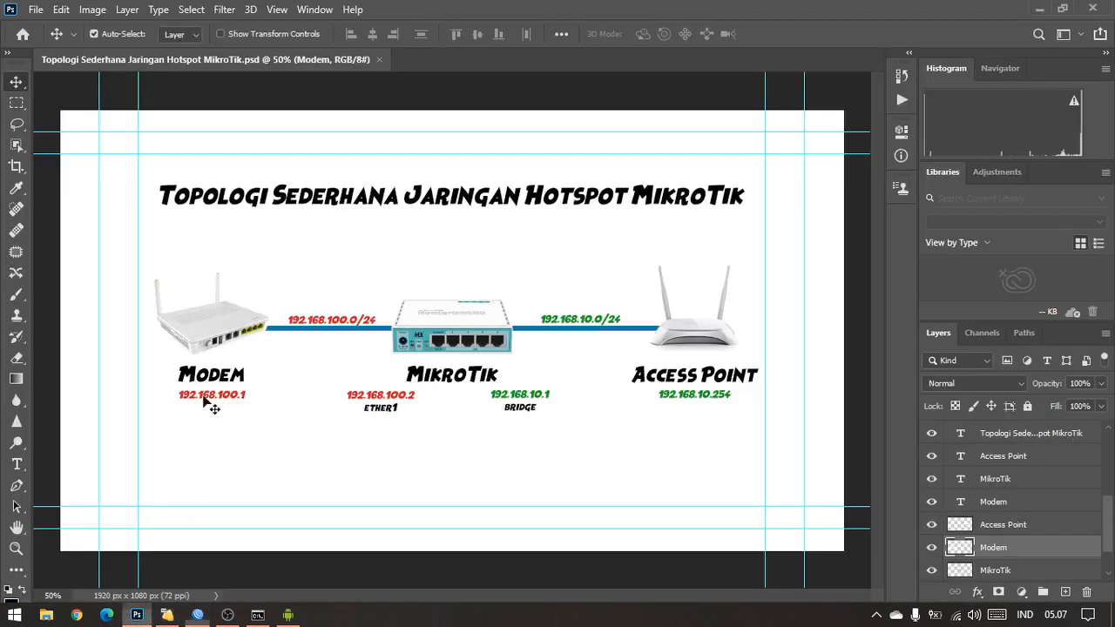
left_click(197, 615)
left_click(855, 178)
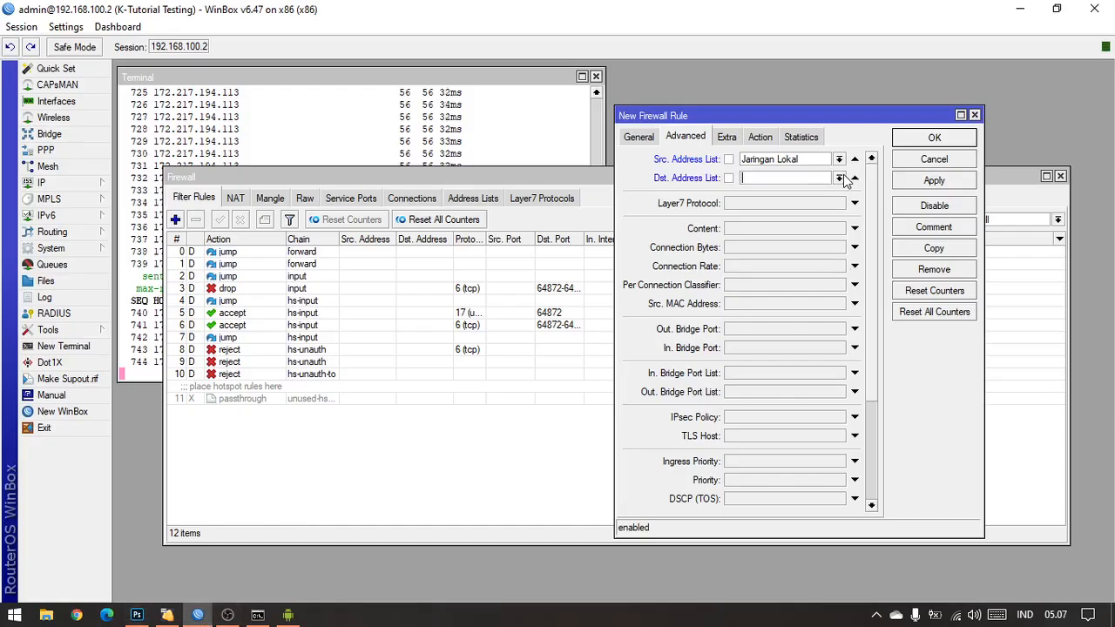
left_click(838, 178)
left_click(823, 201)
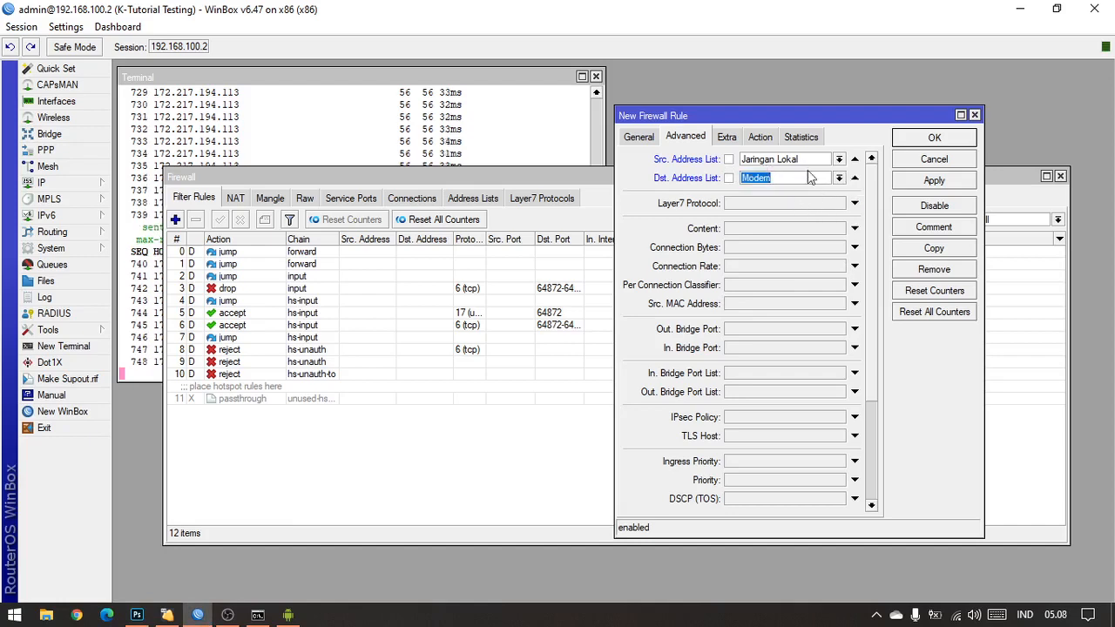
Step: Set the new firewall rule's action to drop
left_click(759, 137)
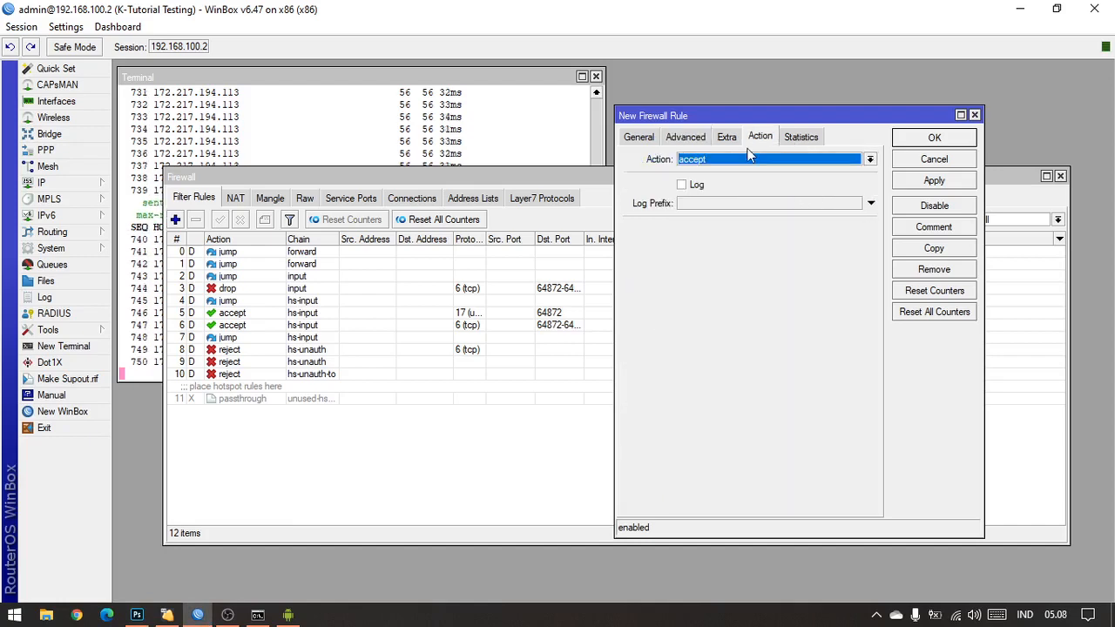
left_click(748, 159)
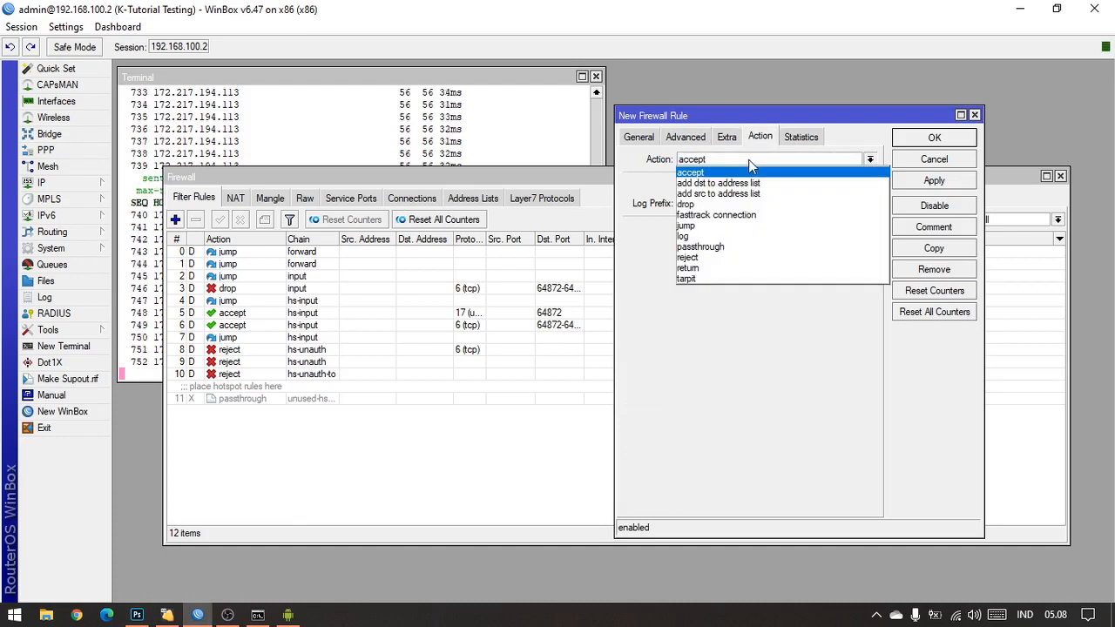
left_click(731, 209)
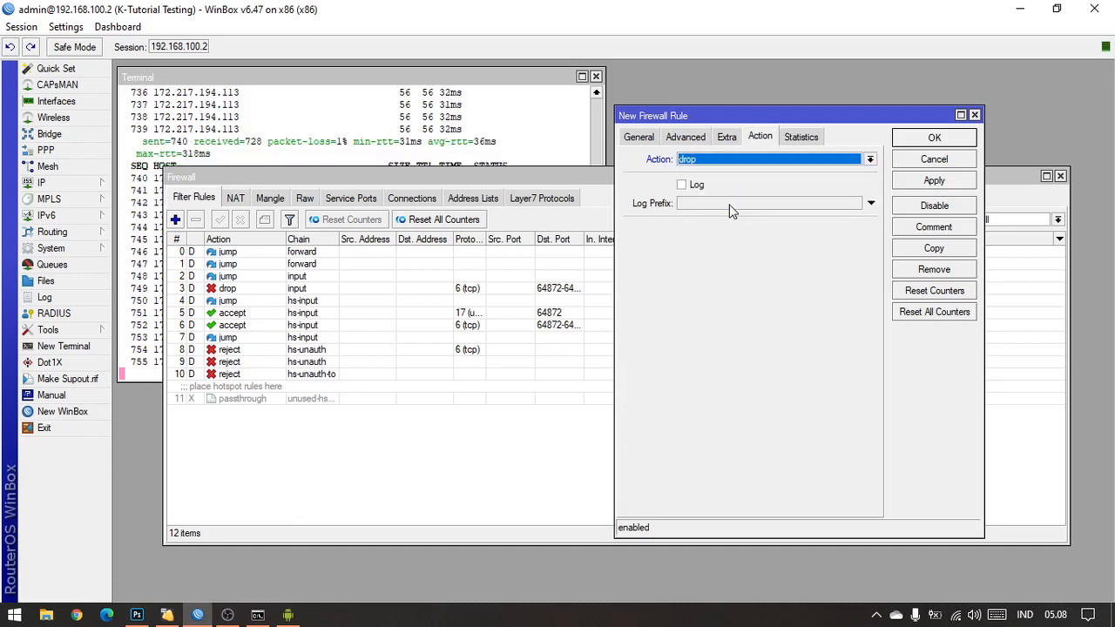
Step: Apply the new forward drop rule for TCP port 80 and disable it
left_click(944, 181)
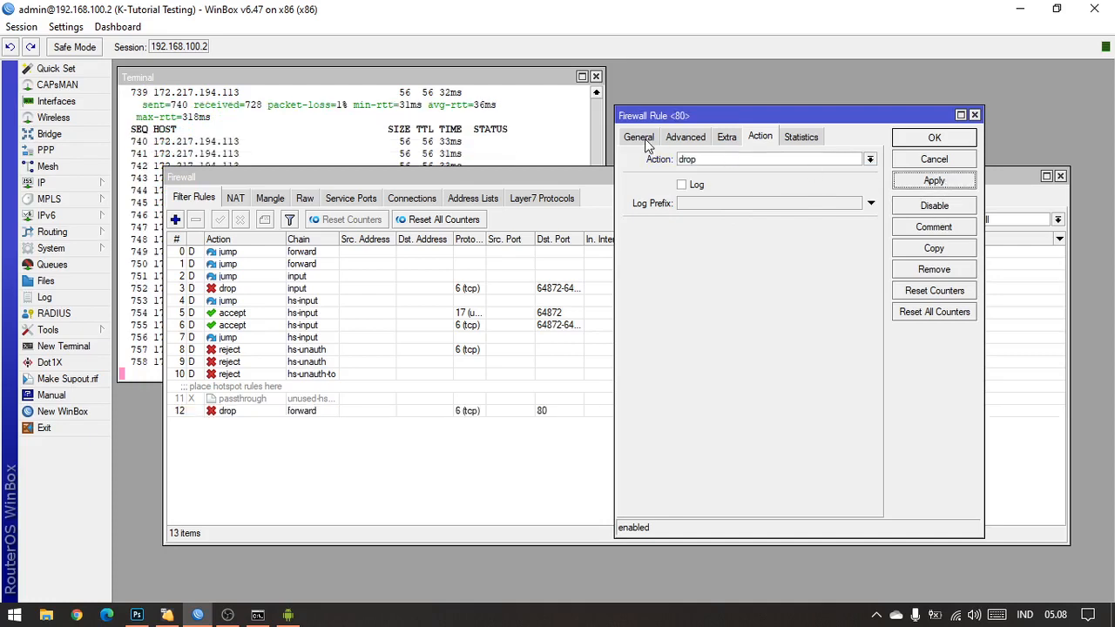
left_click(645, 139)
left_click(802, 138)
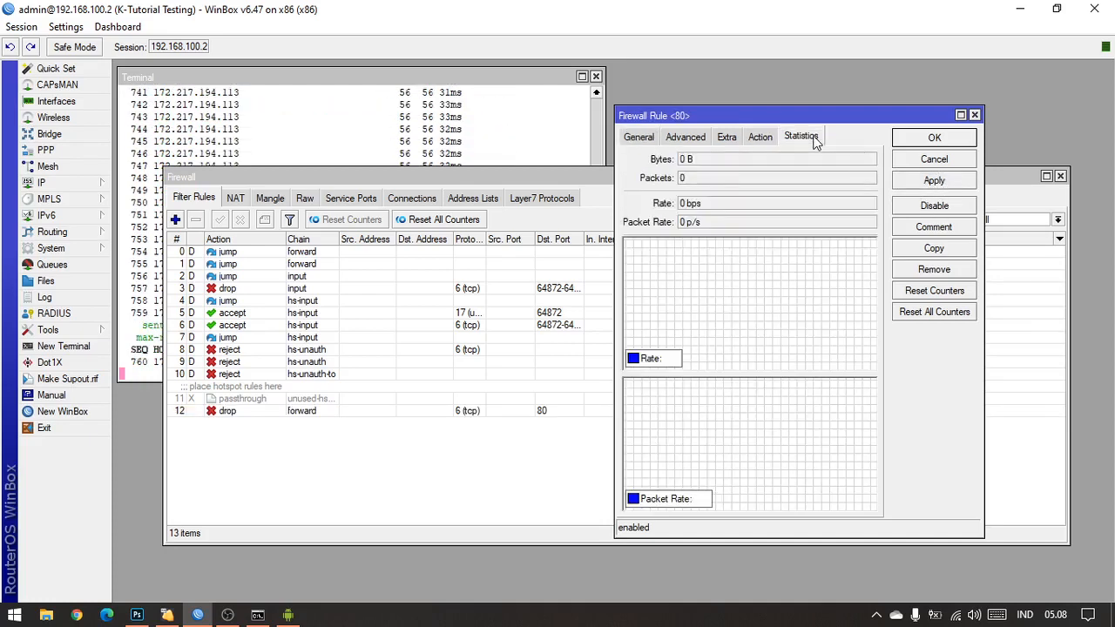
left_click(639, 138)
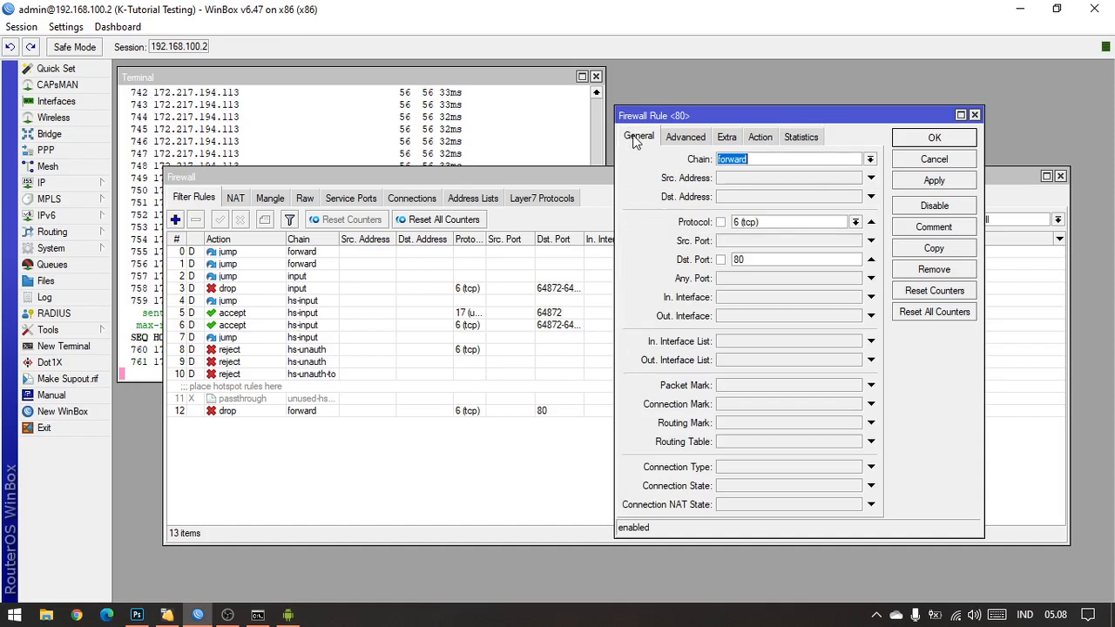
left_click(948, 209)
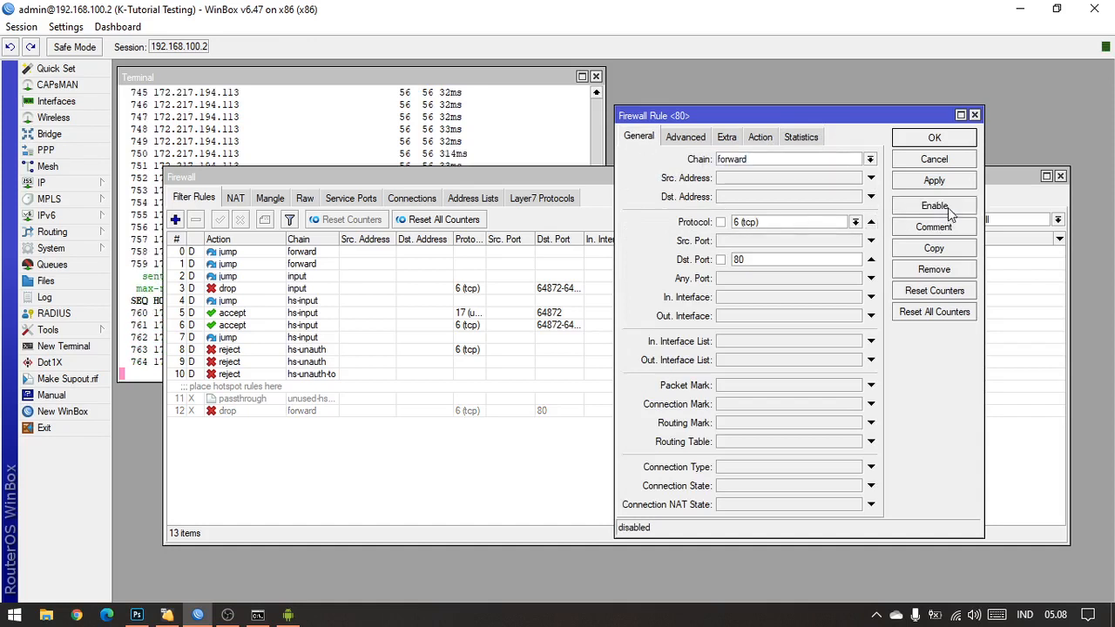
Step: Bring up the Redmi Note 7 mirror, move it aside, and back in WinBox enable the port 80 forward drop rule
left_click(288, 615)
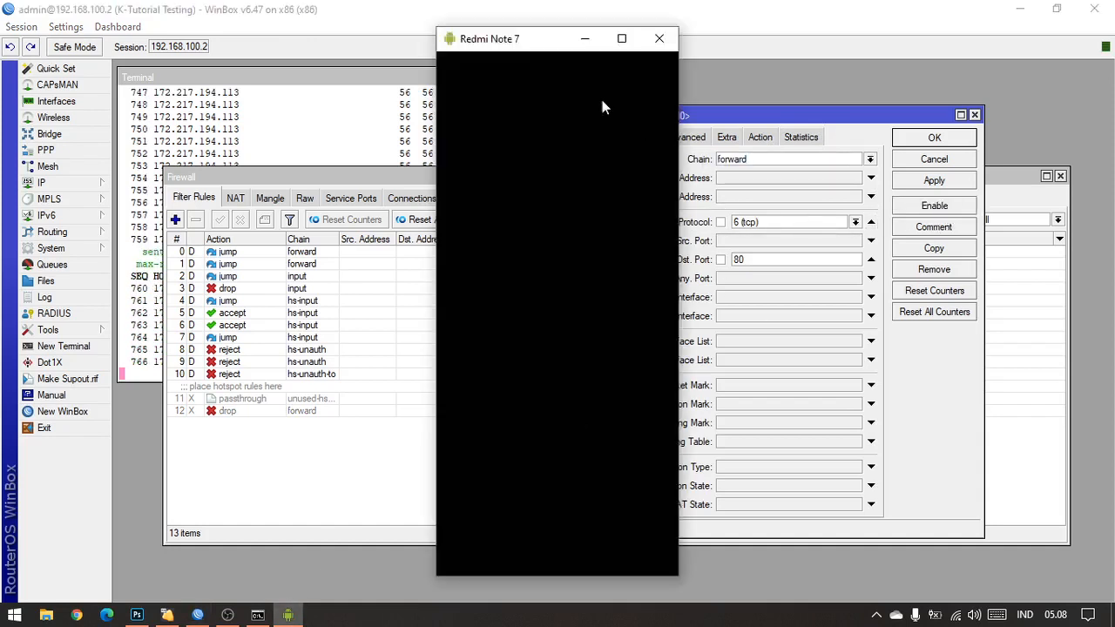
left_click_drag(534, 42, 463, 57)
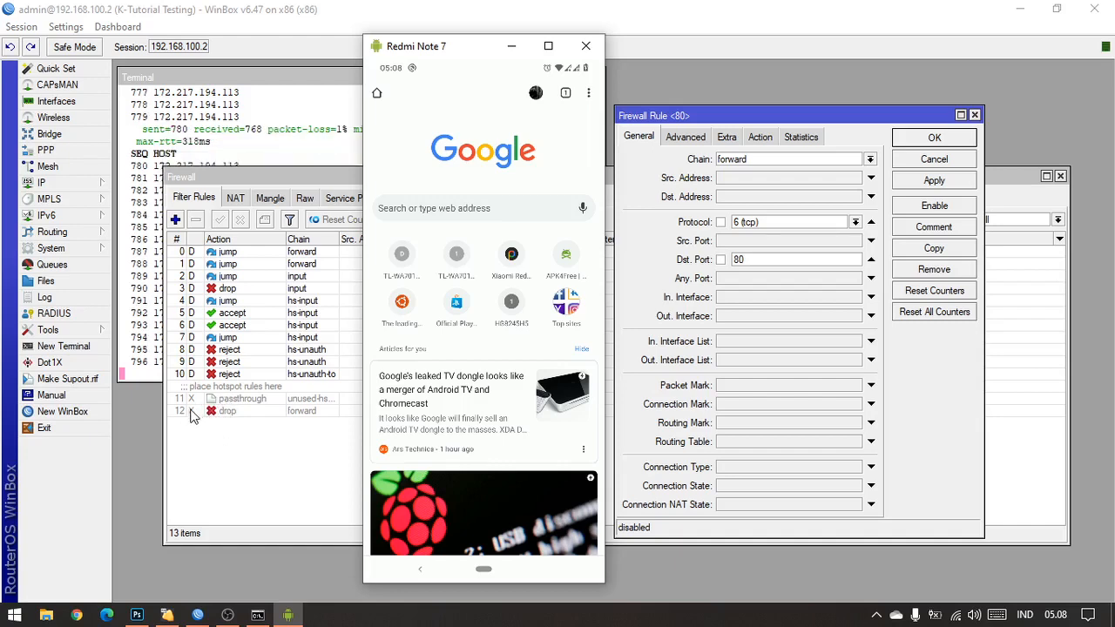
left_click(191, 410)
left_click(188, 414)
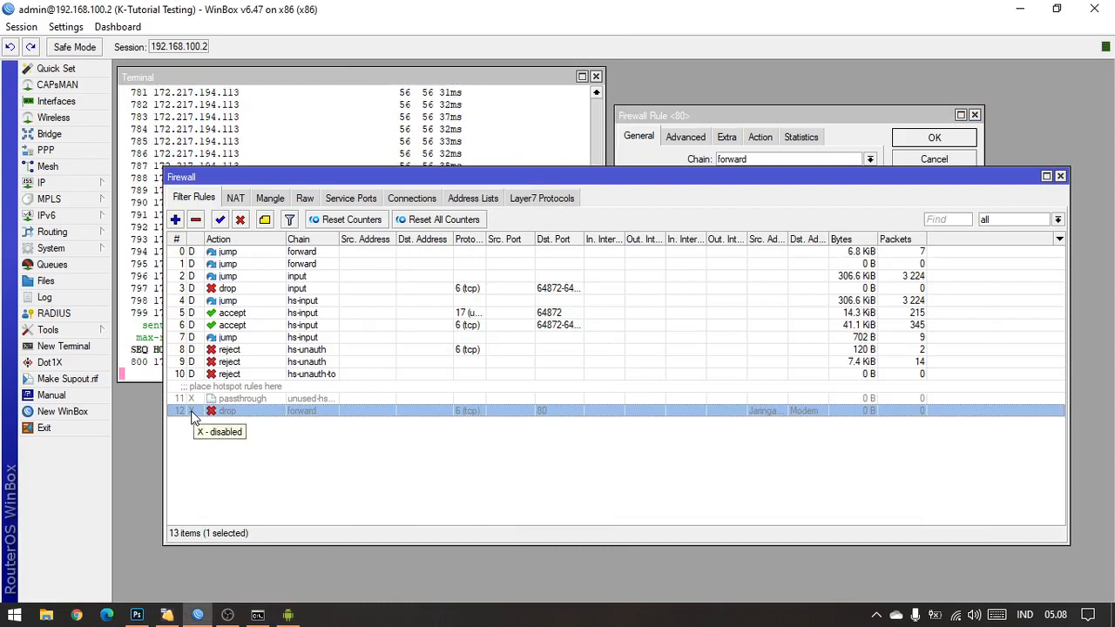
left_click(195, 374)
left_click(190, 412)
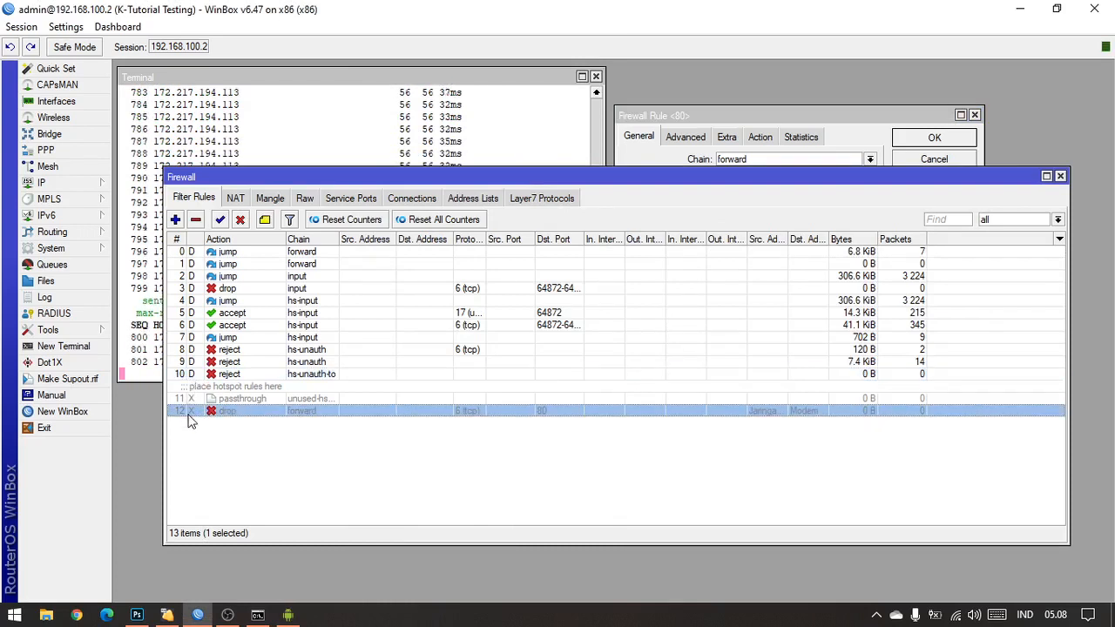
left_click(852, 138)
left_click(937, 206)
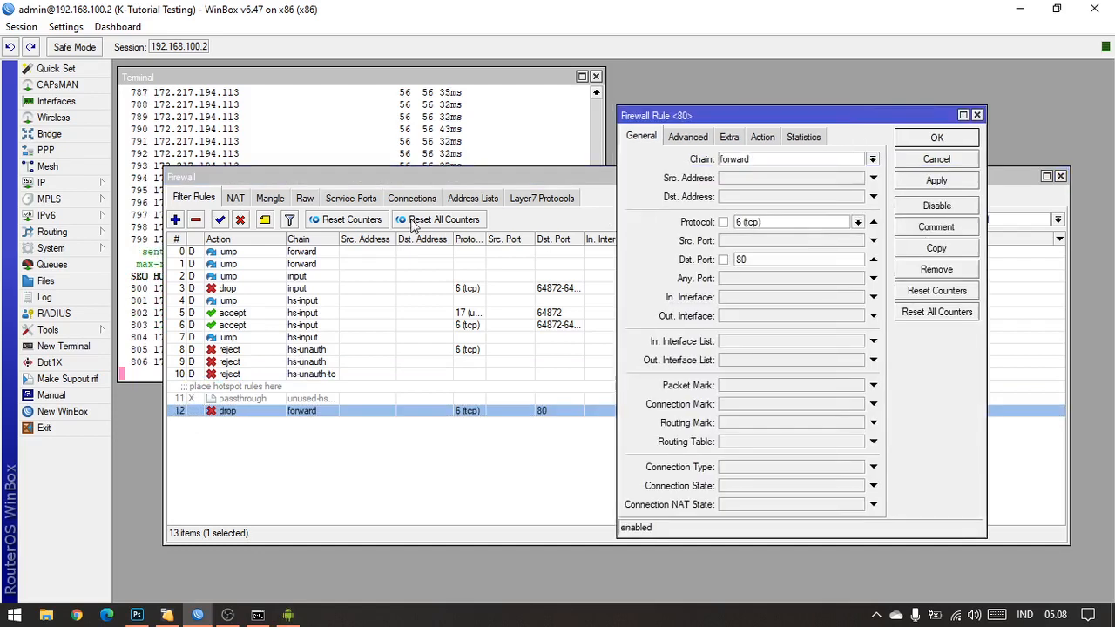
left_click(222, 225)
left_click(358, 465)
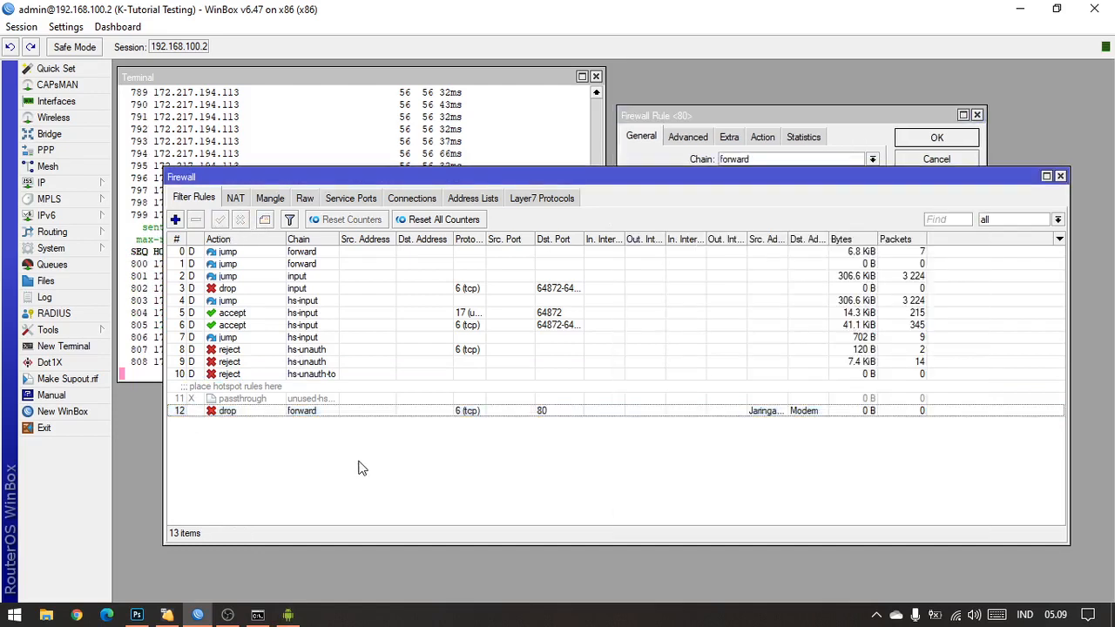
Step: Show the port 80 drop rule's statistics and move the rule window aside to make room for the phone mirror
left_click(344, 417)
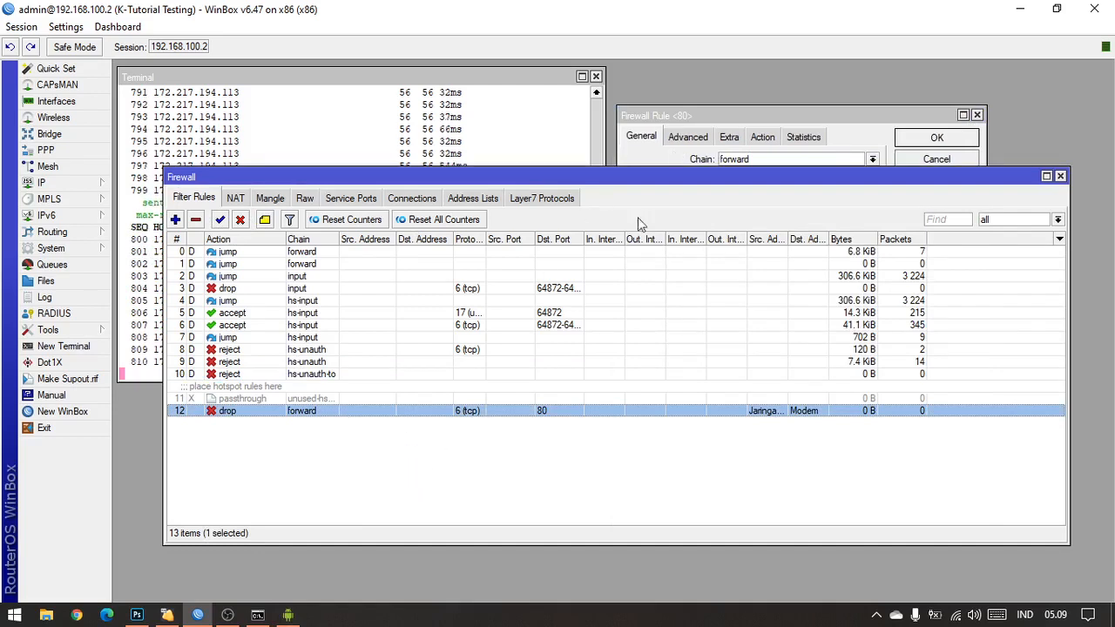
left_click(812, 130)
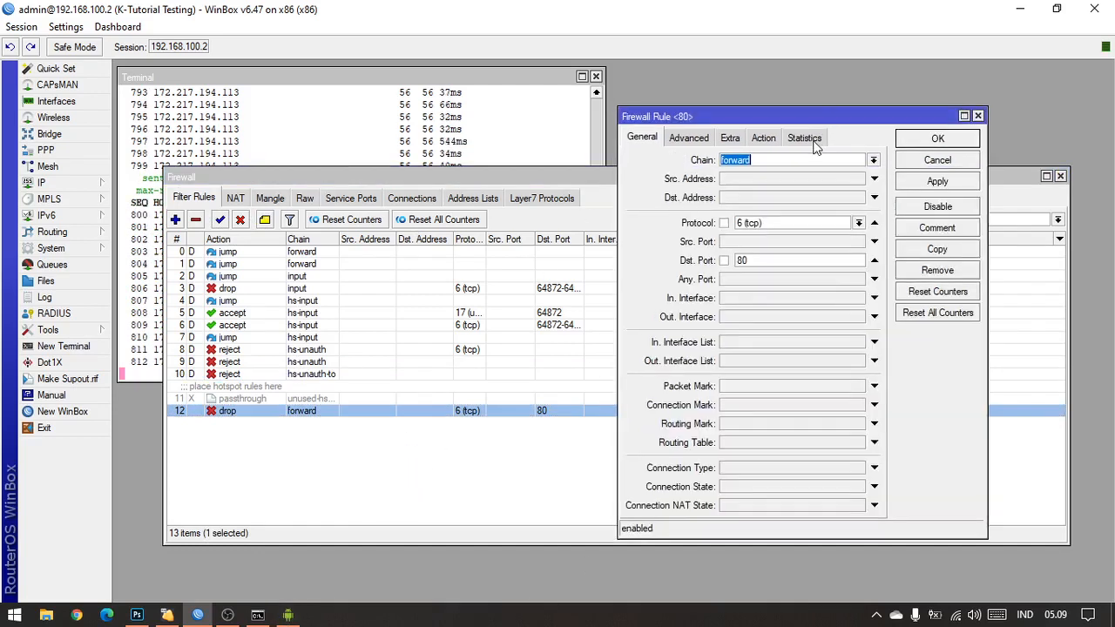
left_click(819, 137)
left_click_drag(831, 117, 918, 110)
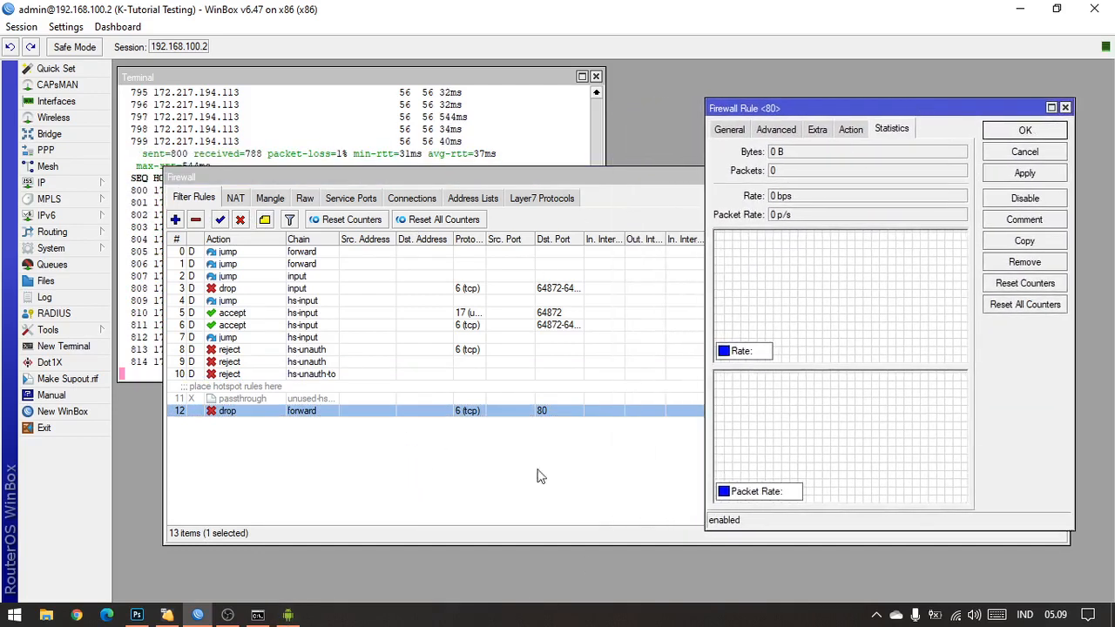
Step: Switch to the Redmi Note 7 mirror and open the HG8245H5 modem shortcut in the phone's browser
left_click(287, 615)
left_click_drag(473, 58, 450, 59)
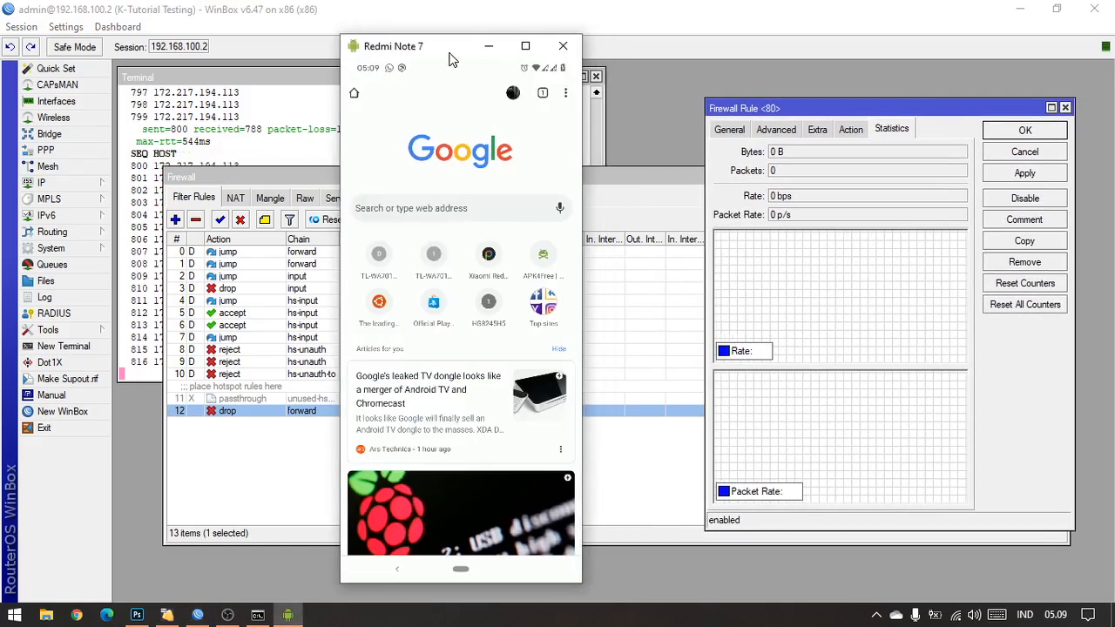
left_click(488, 305)
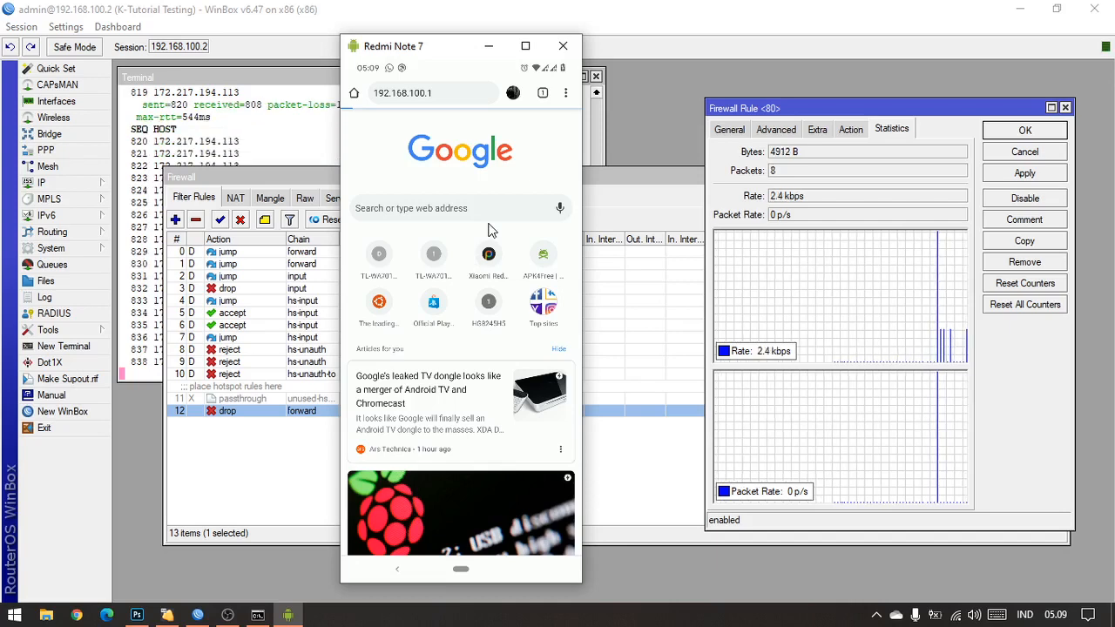
Step: Check the topology diagram in Photoshop alongside the phone mirror, and return to WinBox
left_click(137, 615)
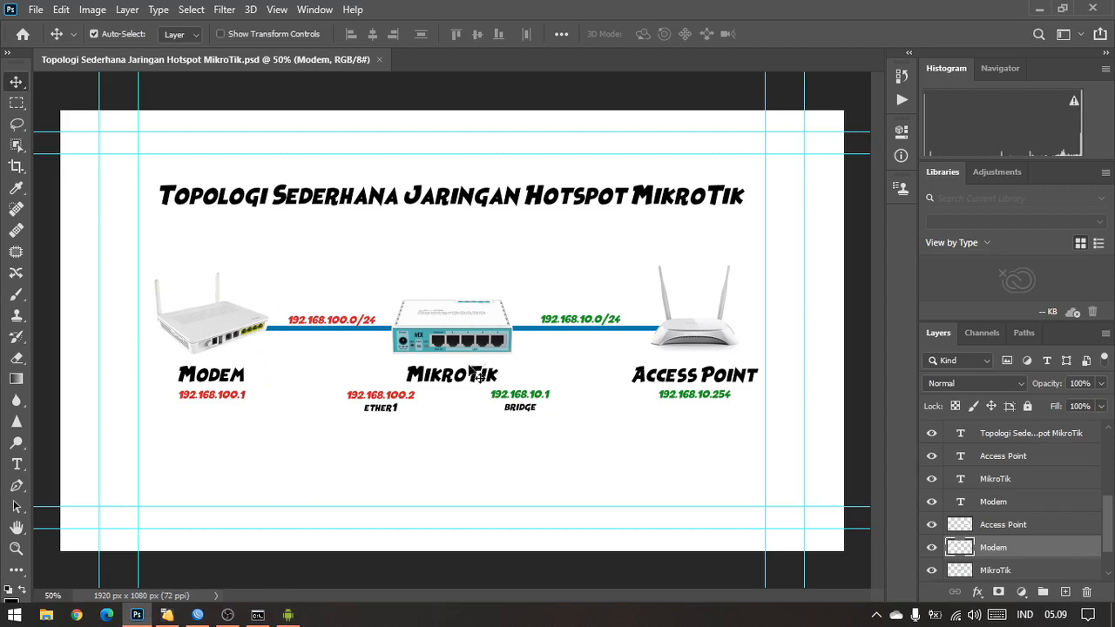
left_click(287, 615)
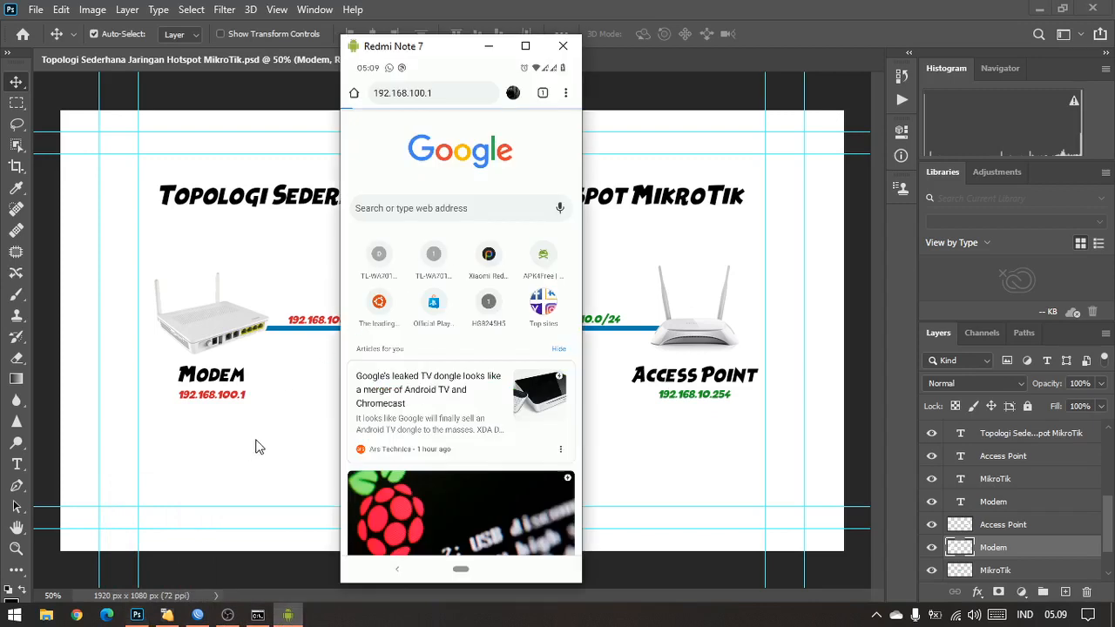
left_click(677, 54)
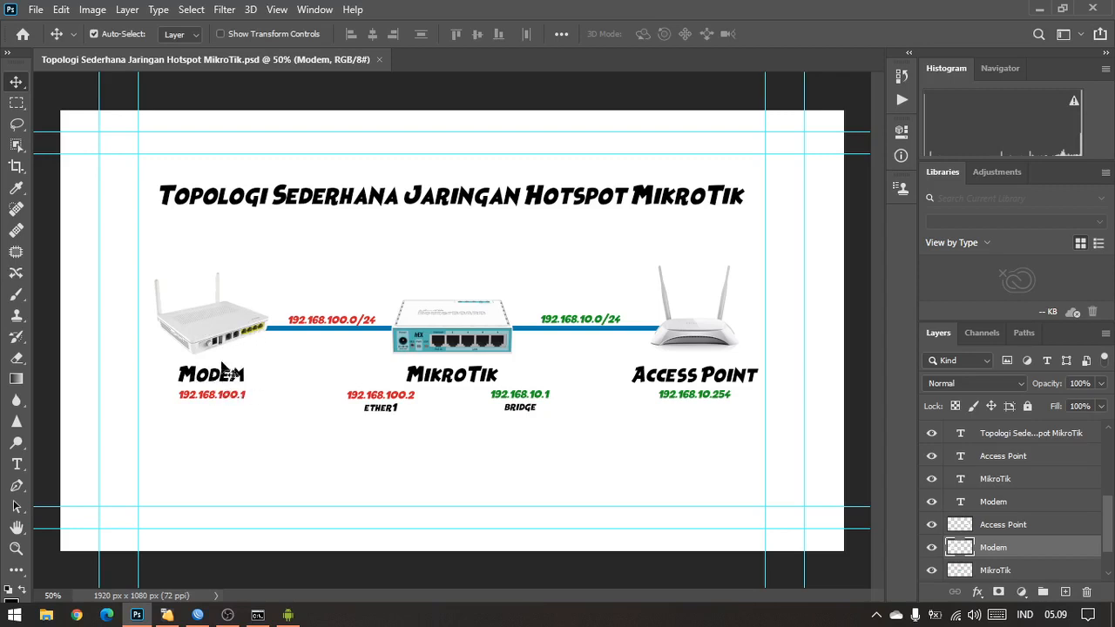
left_click(200, 614)
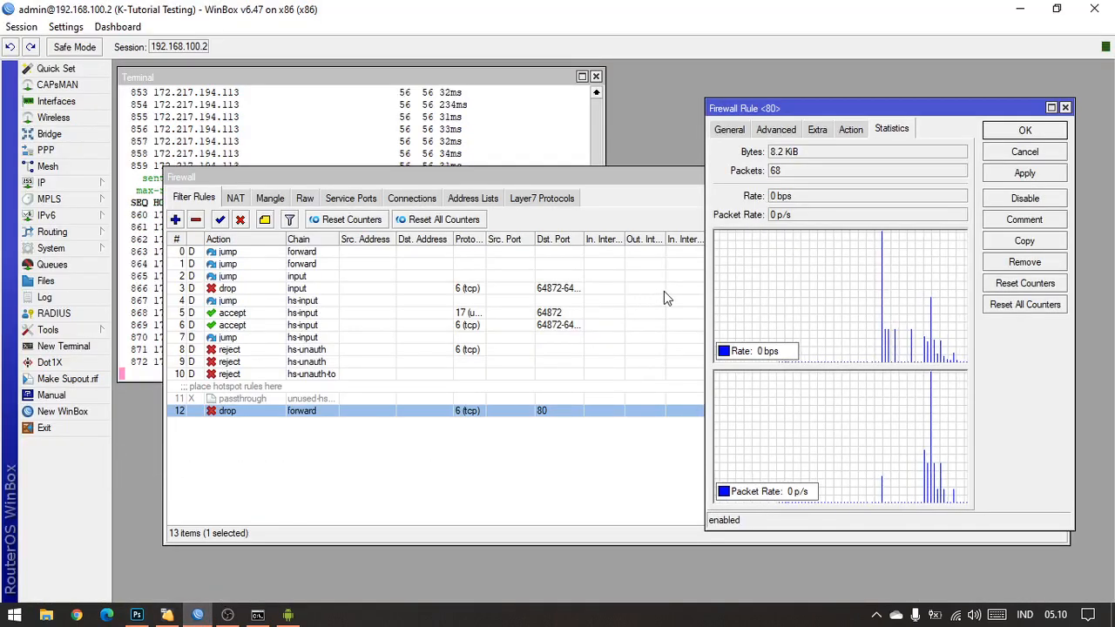
Step: Review the drop rule's general settings and its source and destination address lists
left_click(781, 135)
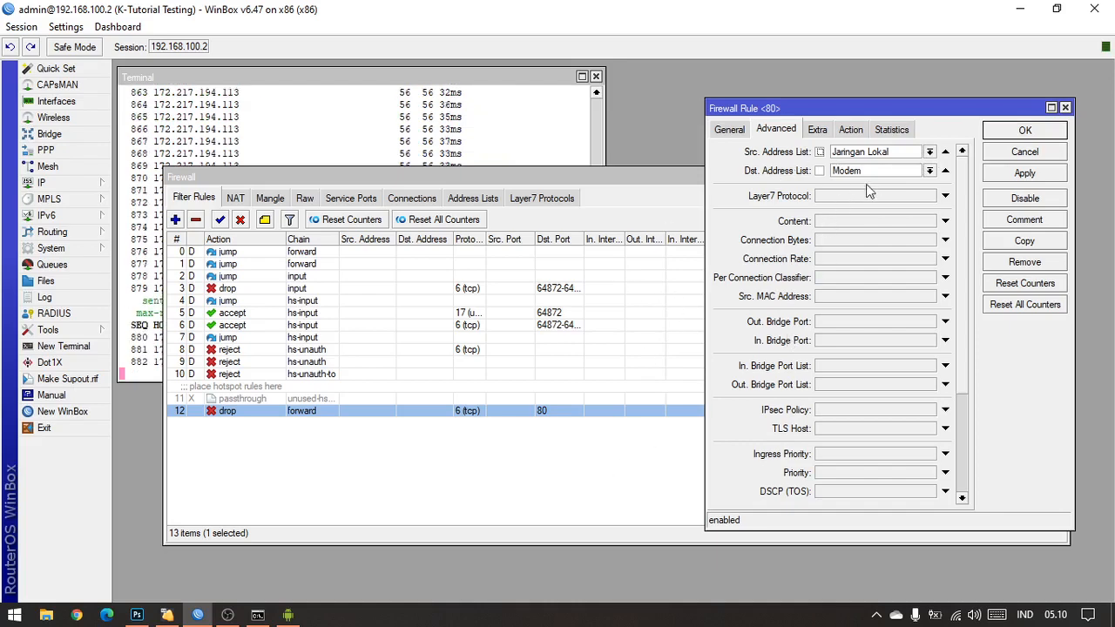
left_click(729, 130)
left_click(774, 130)
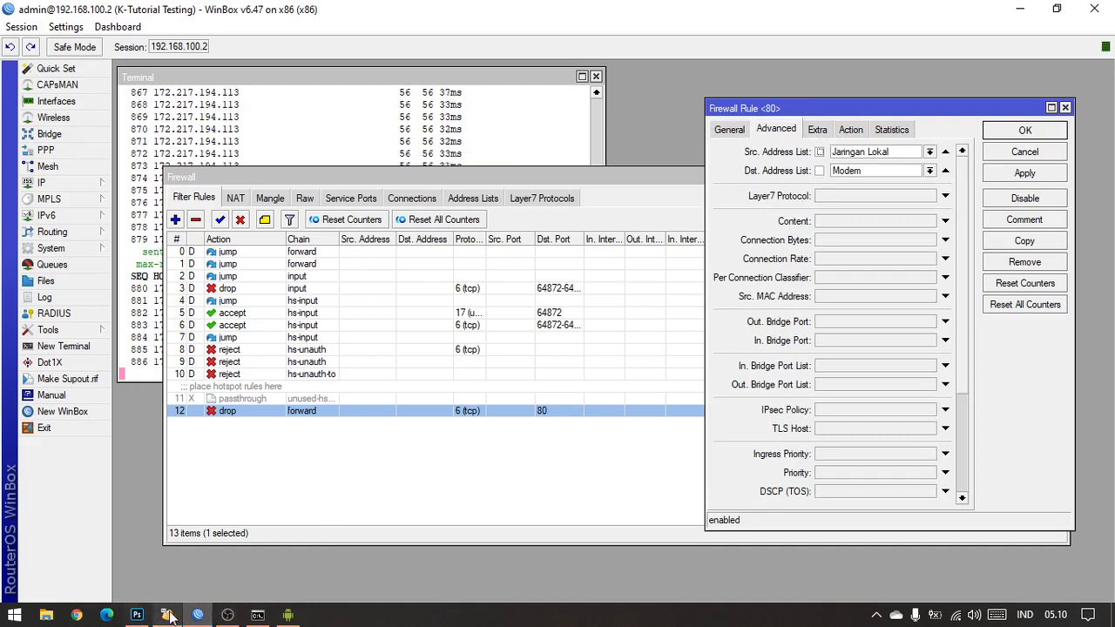
Step: Check how the 192.168.100.1 page responds on the Redmi Note 7 mirror
left_click(287, 615)
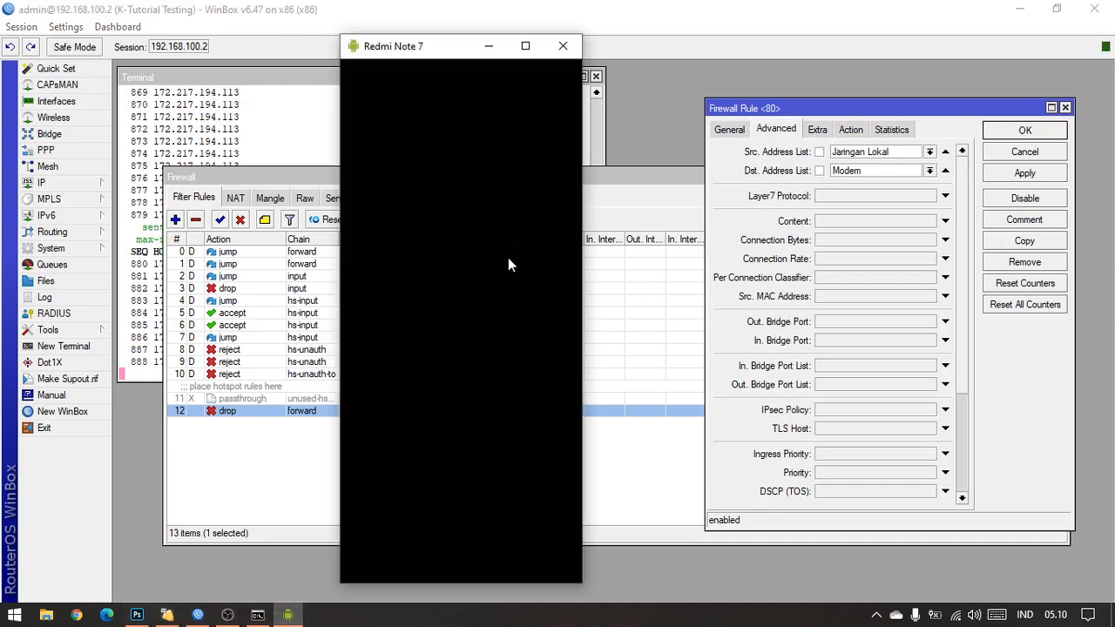
left_click(715, 7)
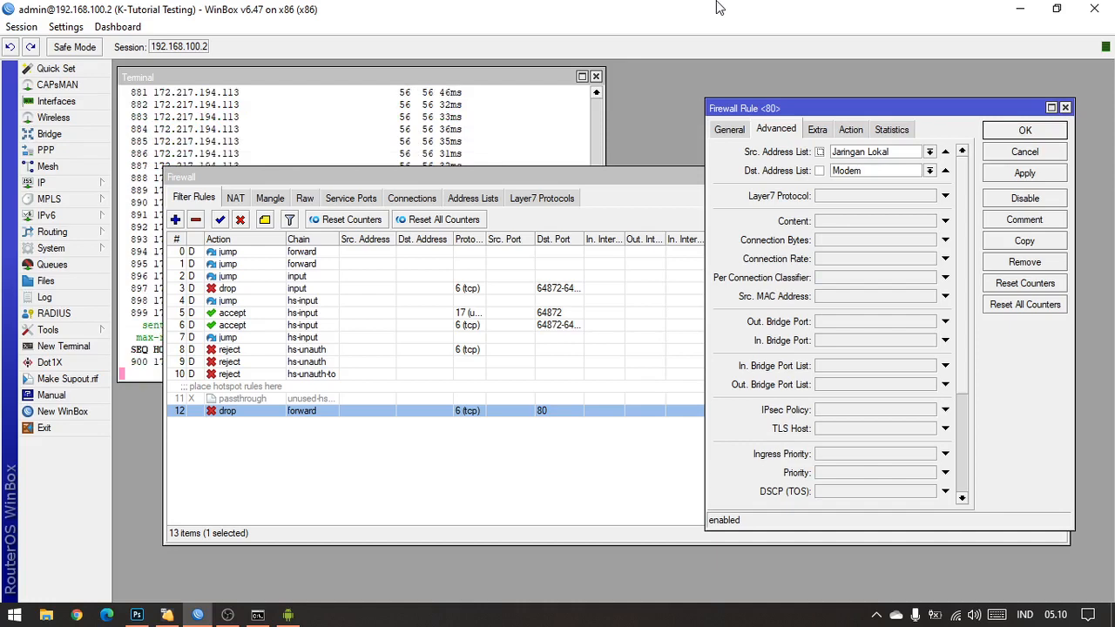
left_click(287, 615)
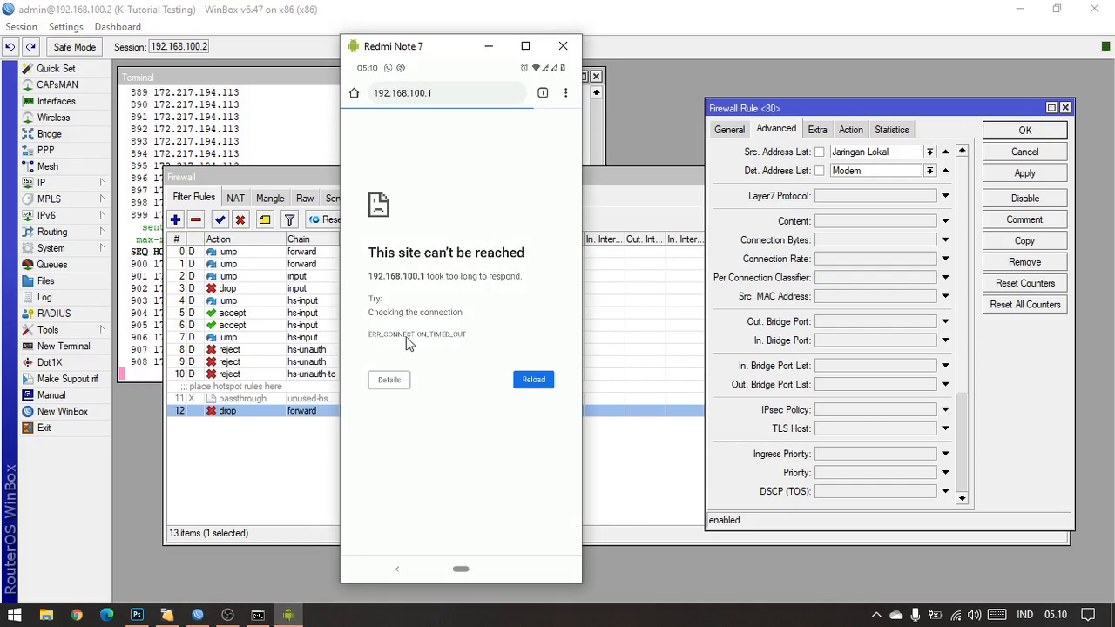
Step: Disable the port 80 drop rule, reload 192.168.100.1 in the phone's browser, and leave the modem page
left_click(1025, 199)
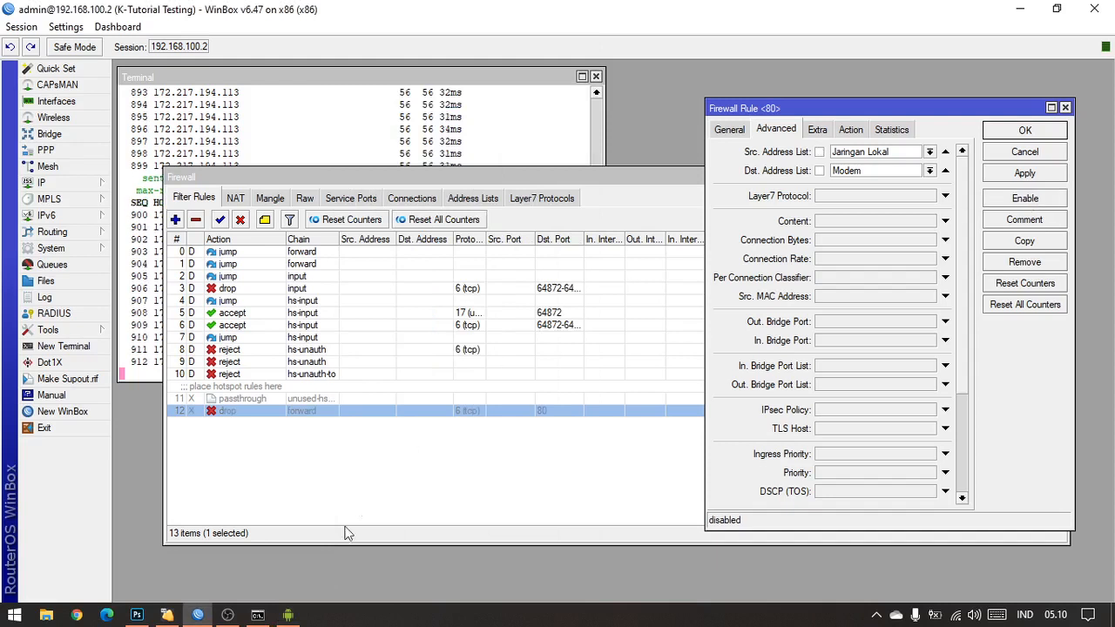
left_click(288, 614)
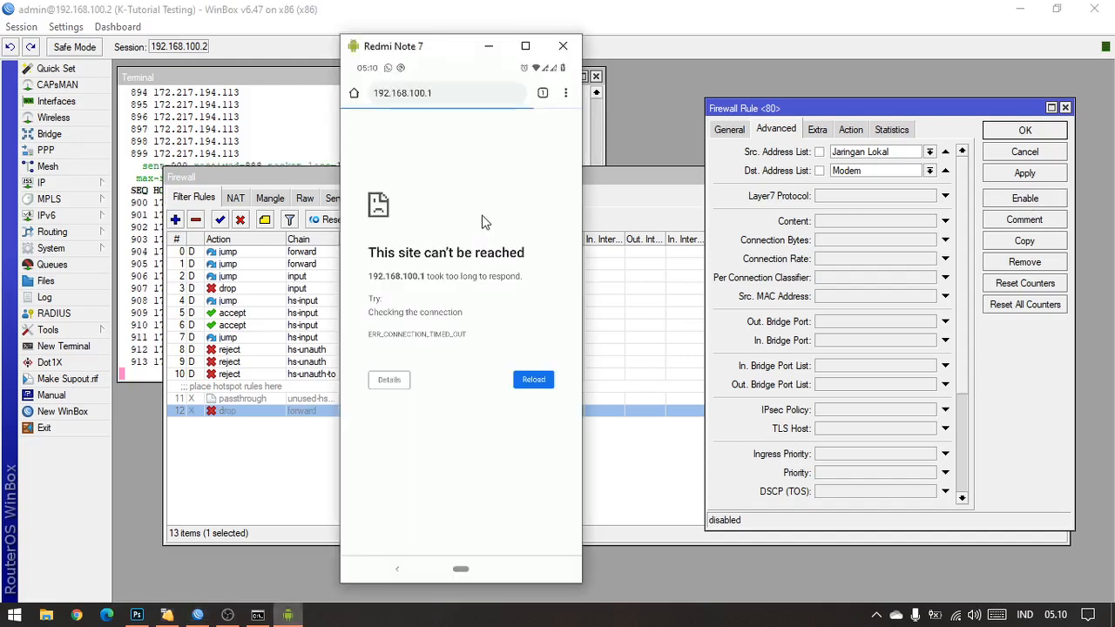
left_click(533, 380)
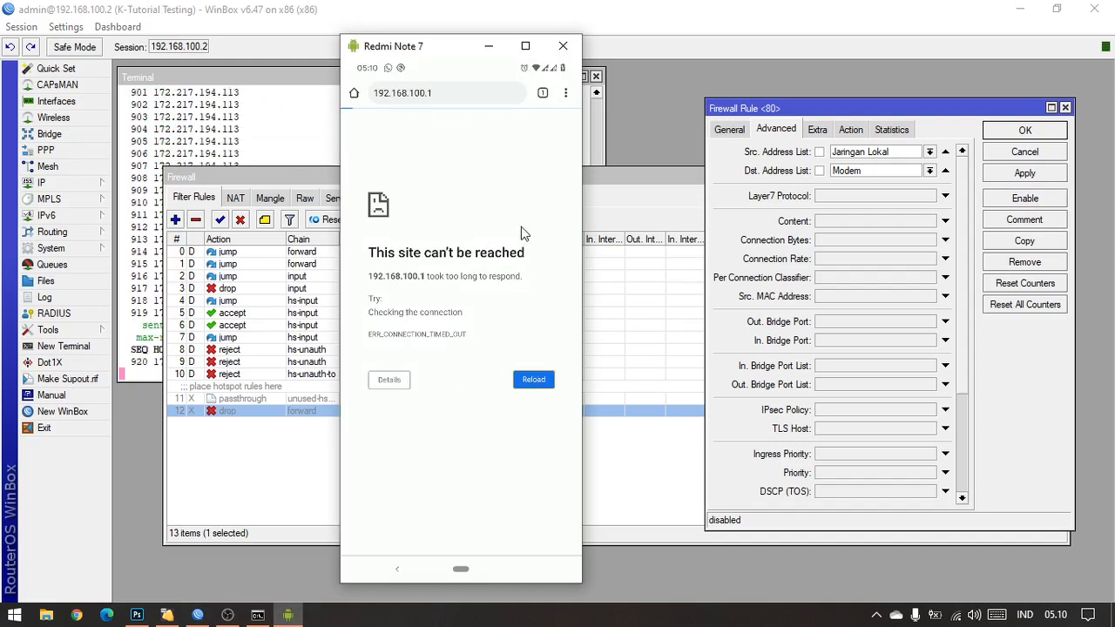
left_click(305, 467)
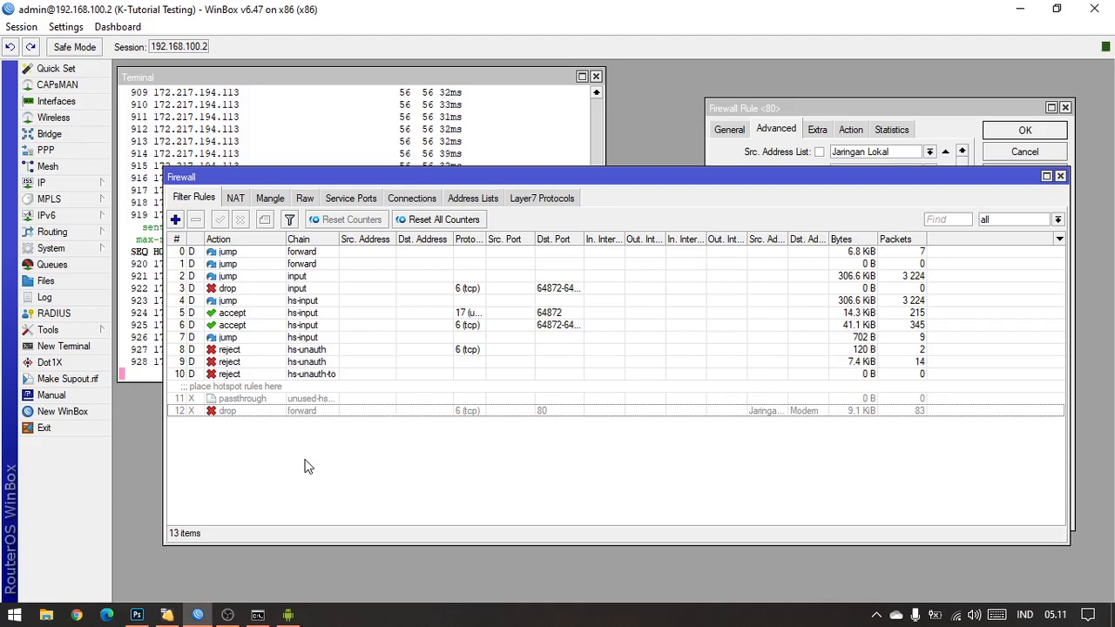
left_click(288, 615)
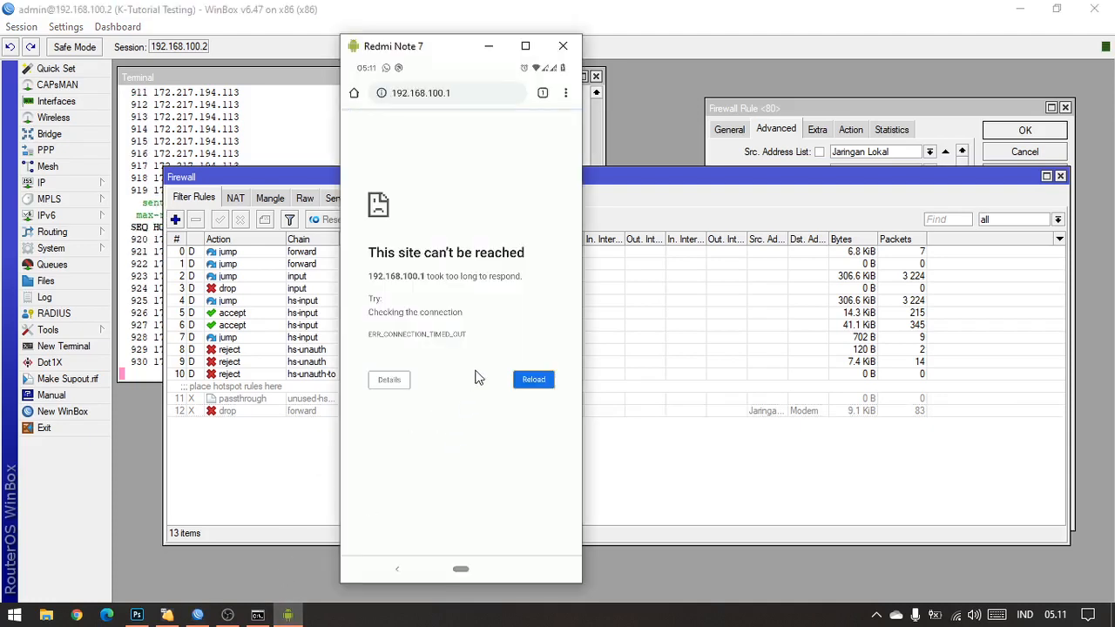
left_click(533, 380)
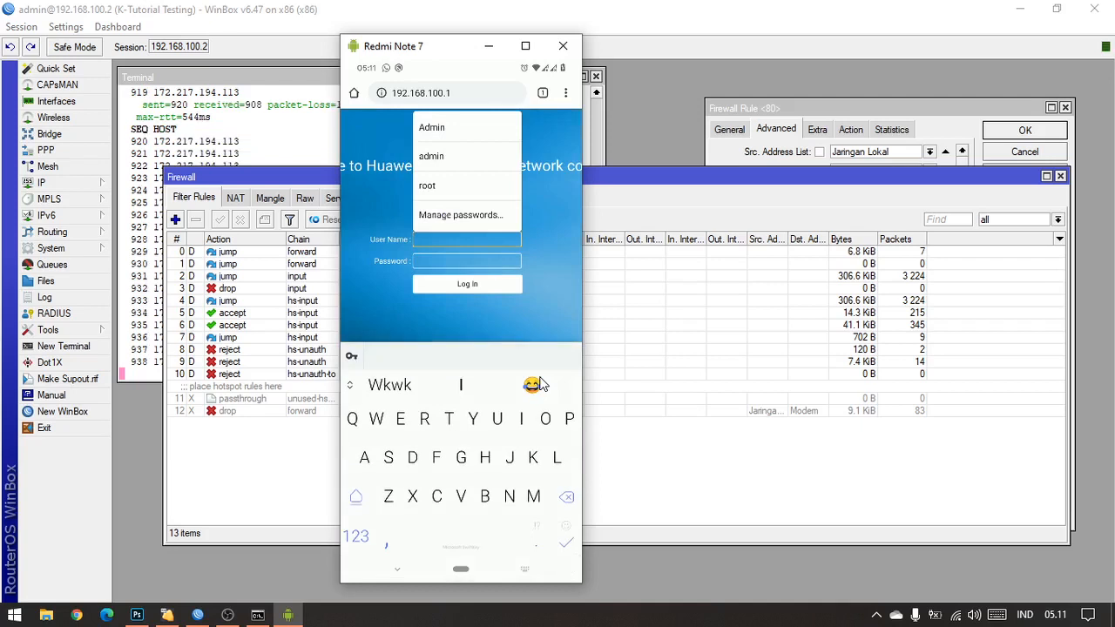
right_click(540, 384)
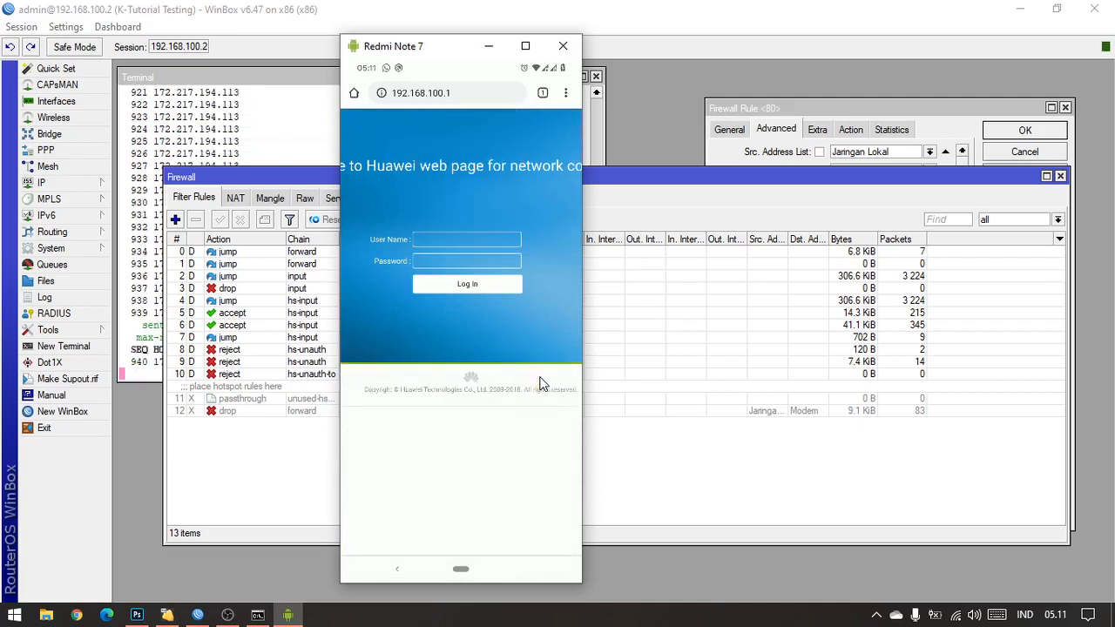
right_click(540, 384)
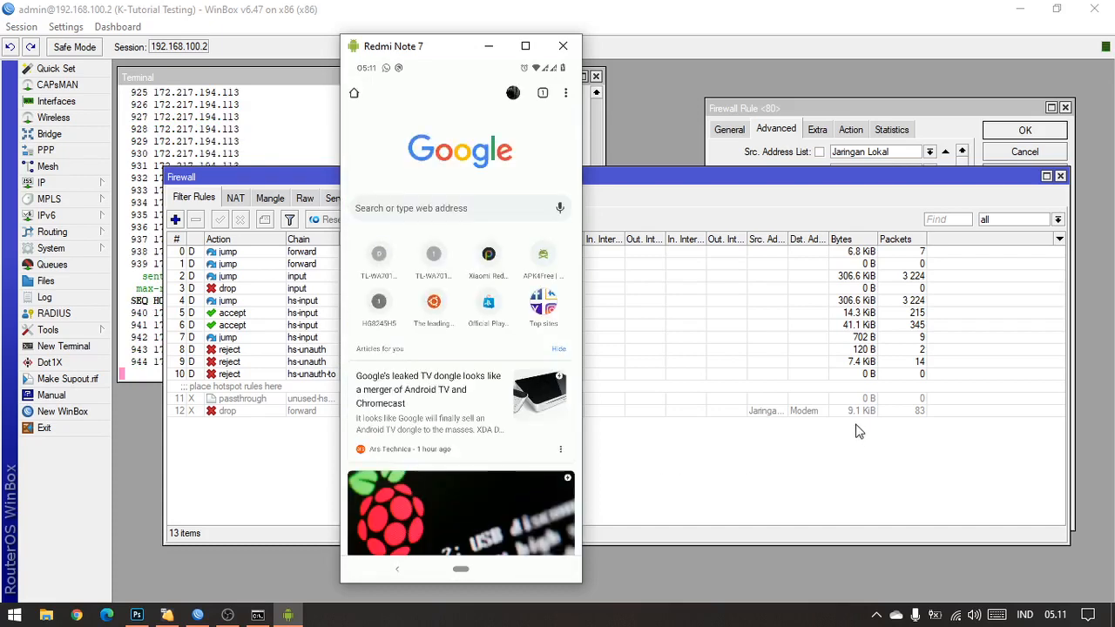
Step: Enable the port 80 forward drop rule again in the WinBox filter rules
left_click(638, 440)
left_click(403, 410)
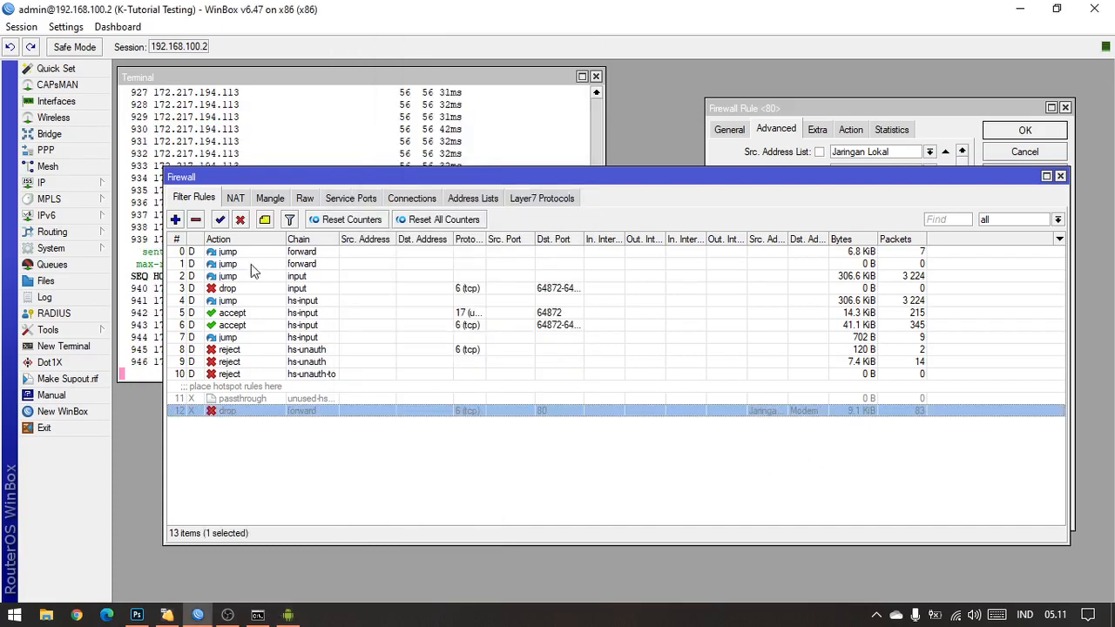
left_click(220, 220)
Step: Show the drop rule's statistics and reset all counters
left_click(867, 125)
left_click(892, 128)
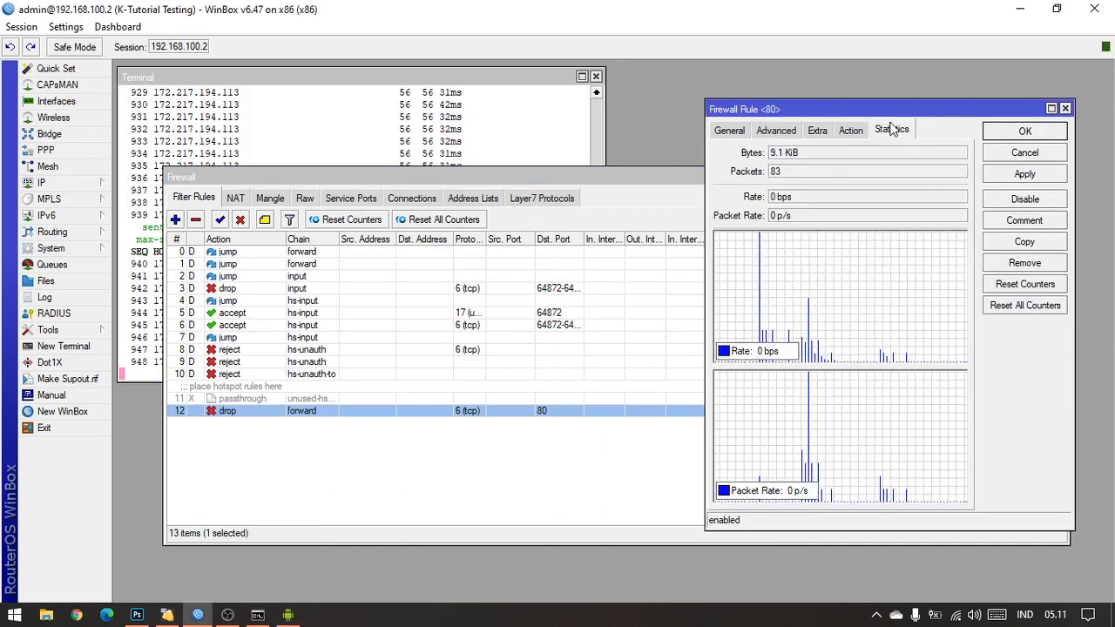
left_click(1051, 308)
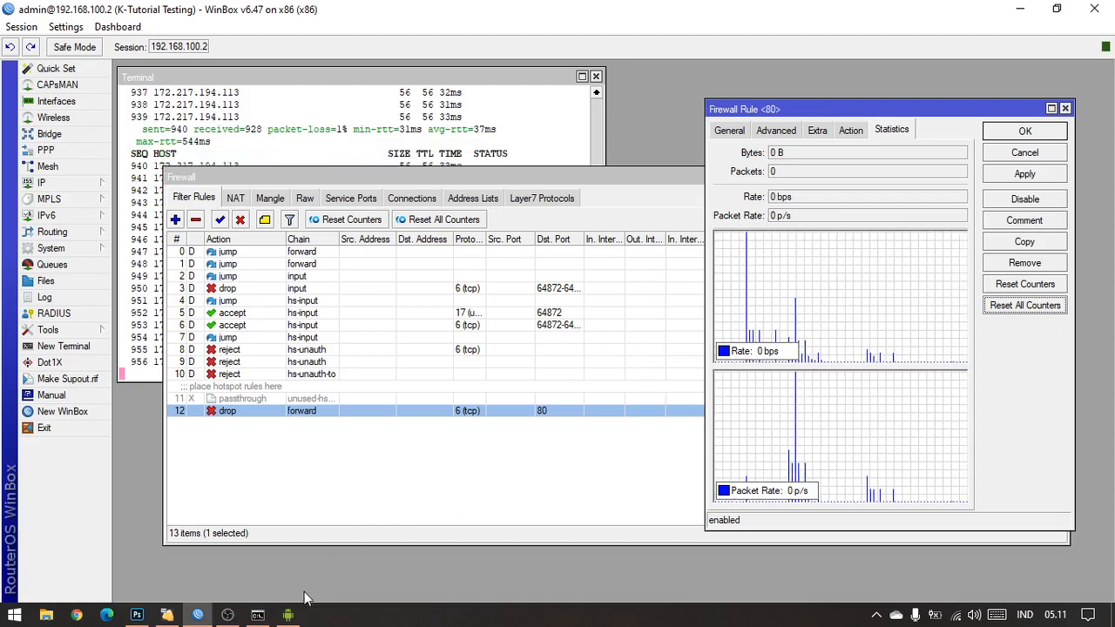
Step: Load 192.168.100.1 in the browser of the Redmi Note 7 mirror, and switch to the hotspot topology diagram in Photoshop
left_click(288, 614)
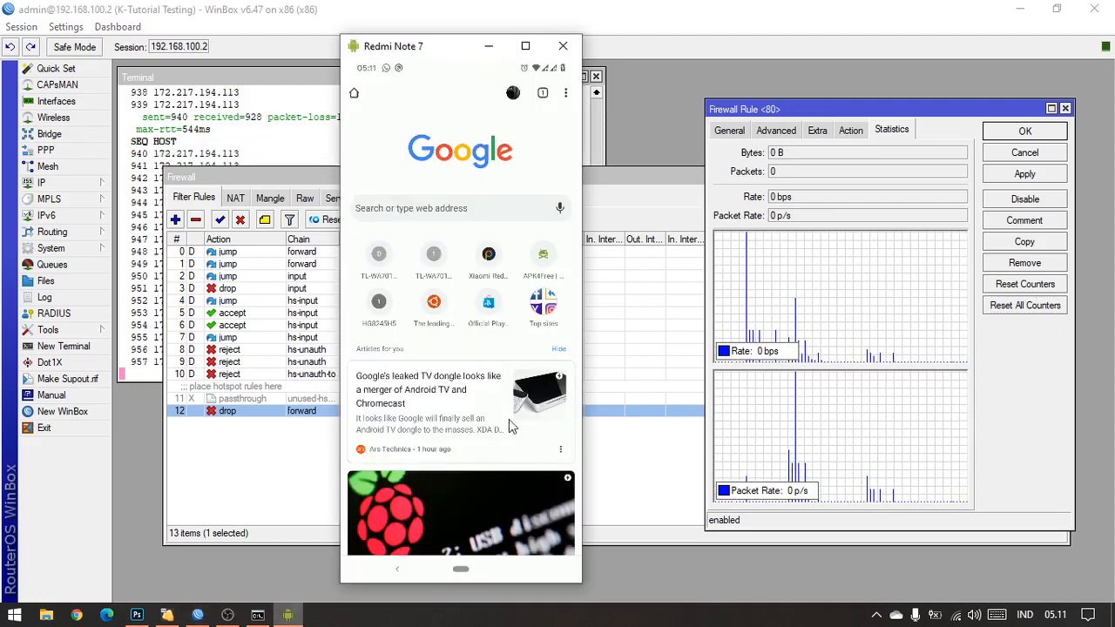
left_click(380, 305)
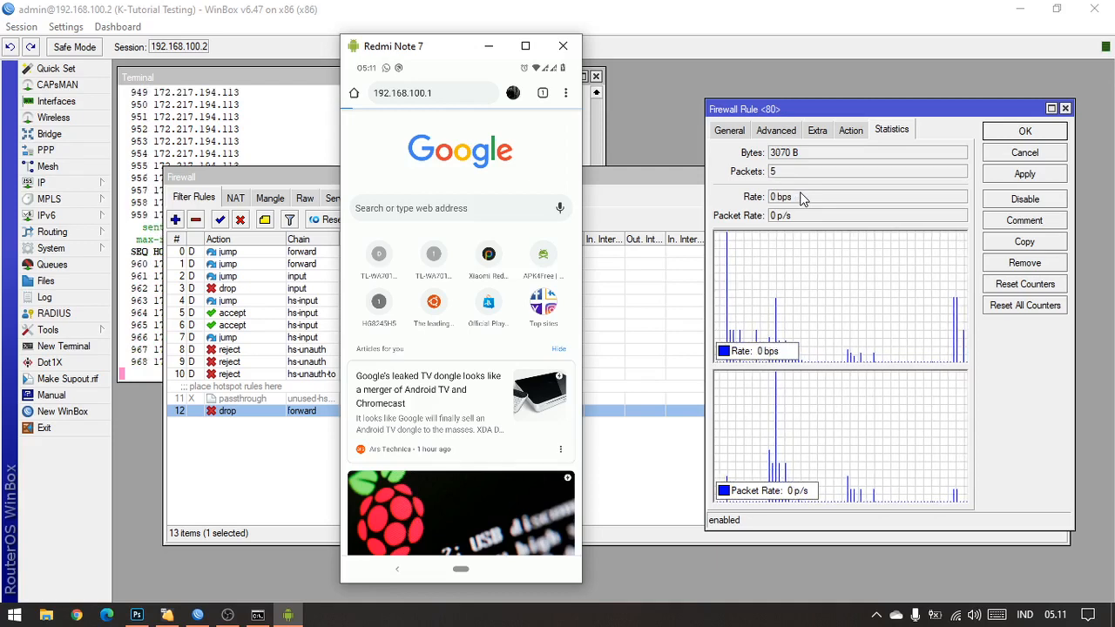
left_click(137, 615)
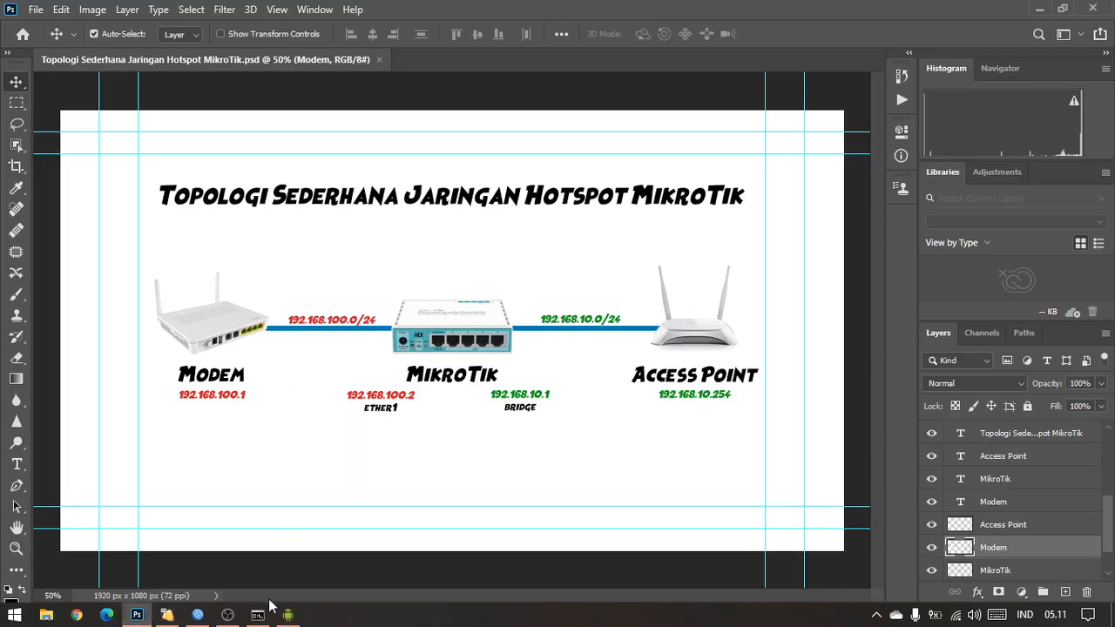
Step: Switch back to WinBox and show the firewall address lists
left_click(198, 615)
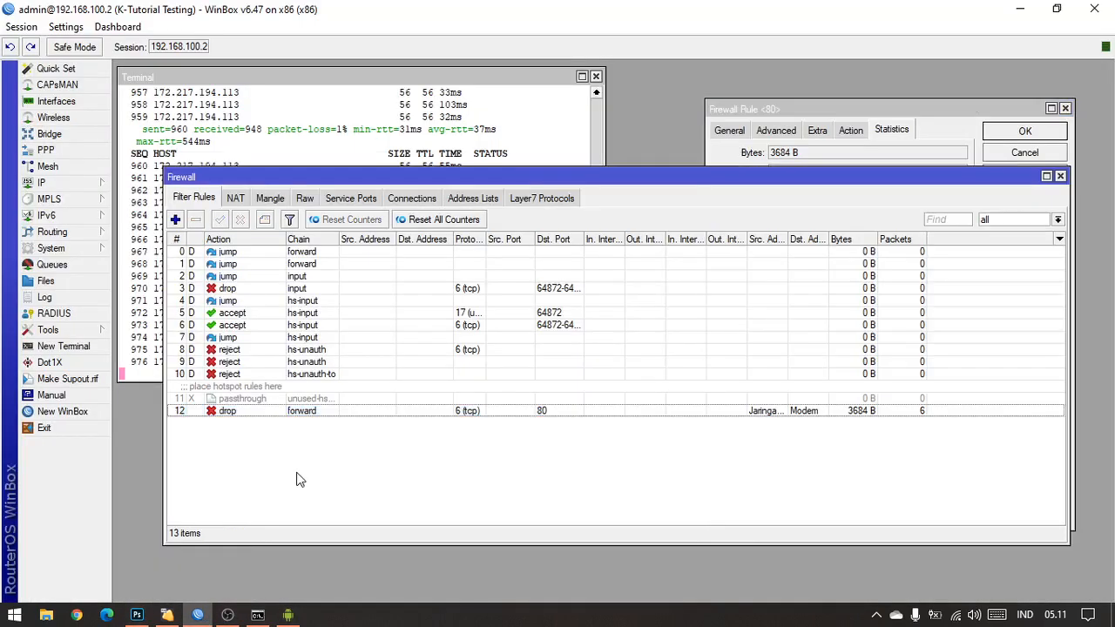
left_click(414, 200)
left_click(471, 199)
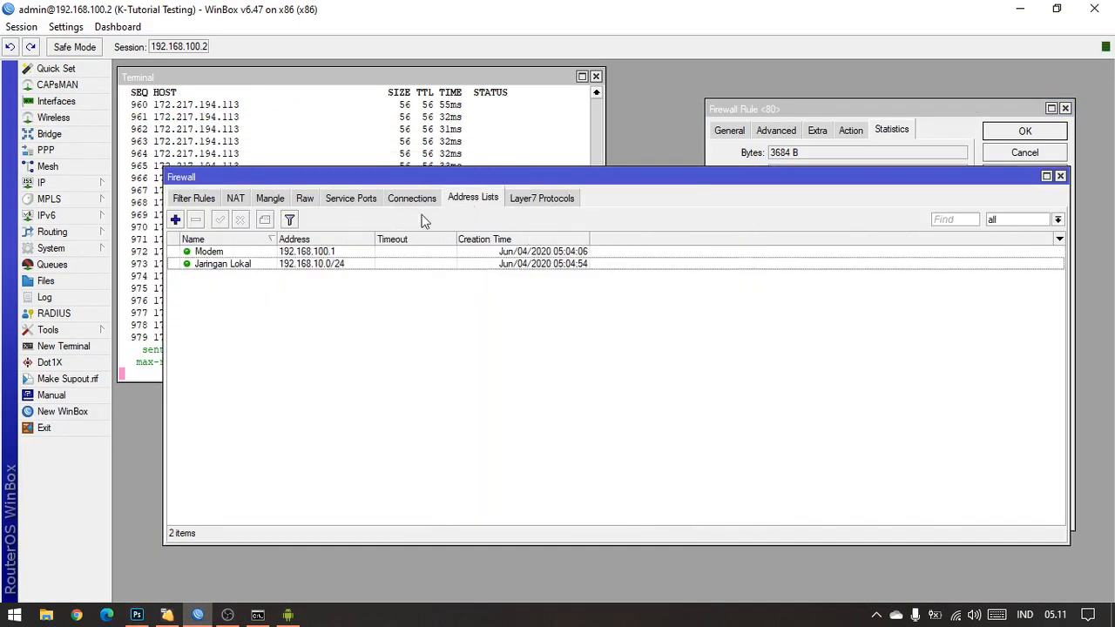
Step: Look up the phone's lease in the DHCP server leases, and close the DHCP server window
left_click(76, 185)
left_click(173, 267)
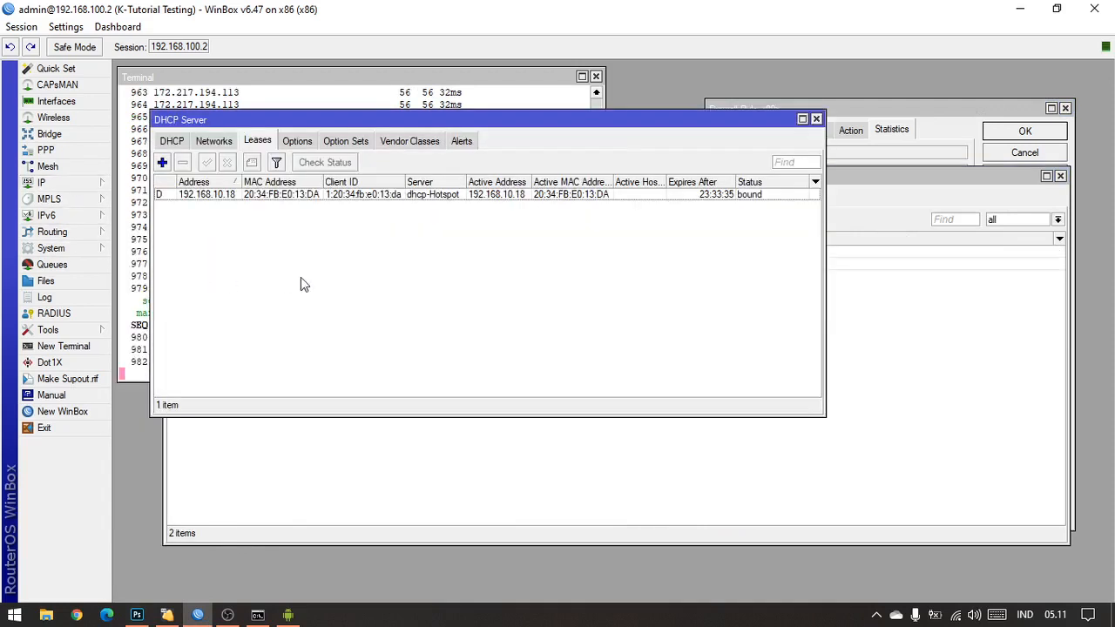
left_click(242, 194)
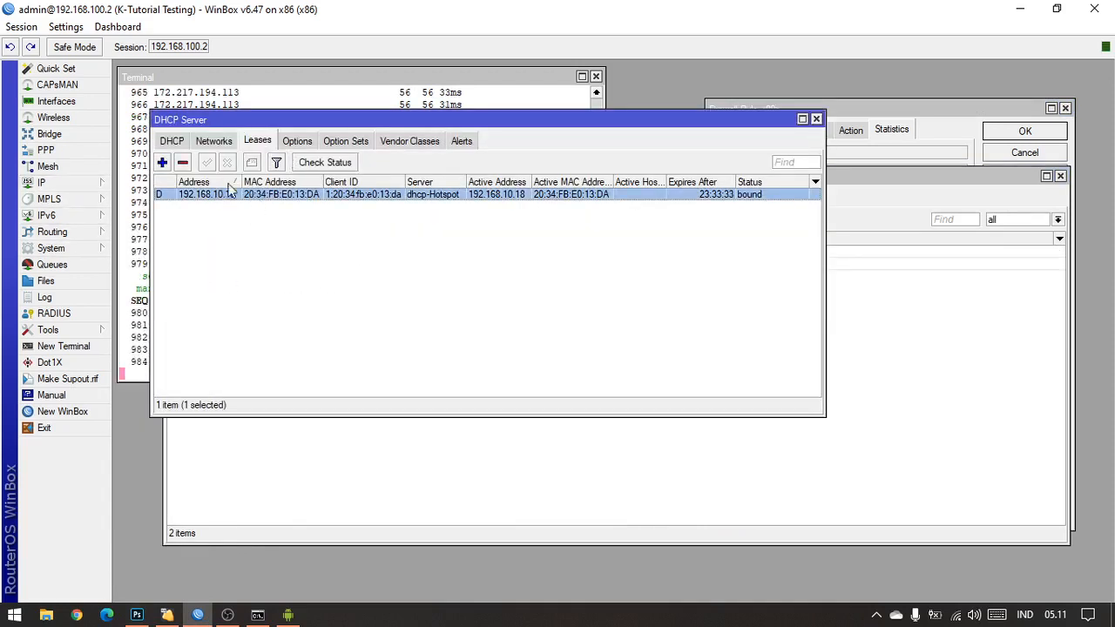
left_click(816, 119)
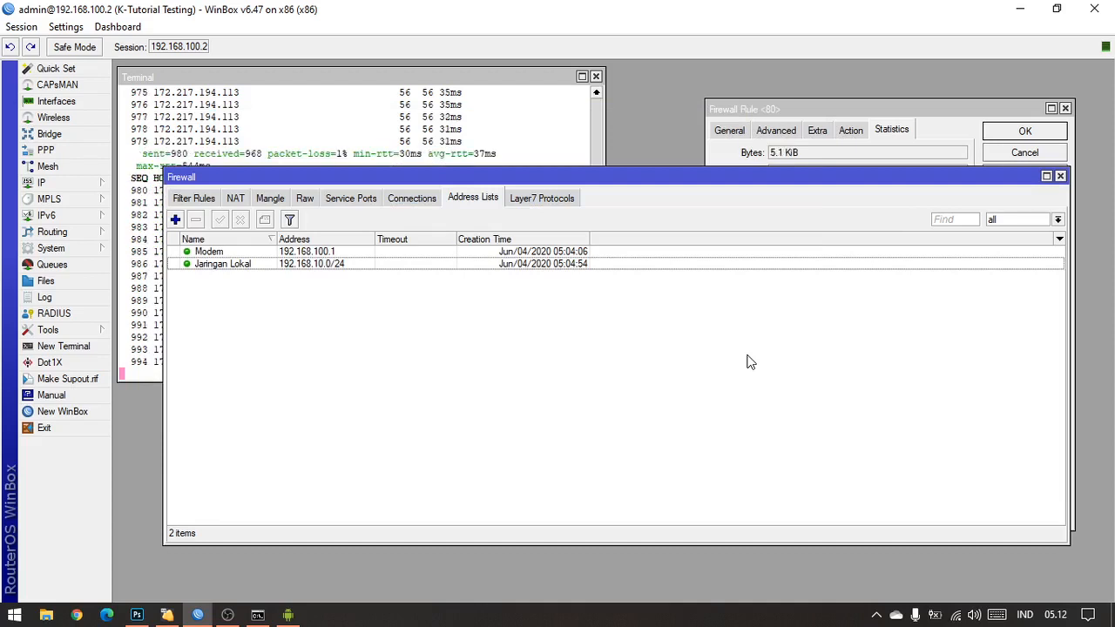
Step: Check the phone's IP address in its Wi-Fi network details on the Redmi Note 7 mirror, and return to WinBox
left_click(288, 615)
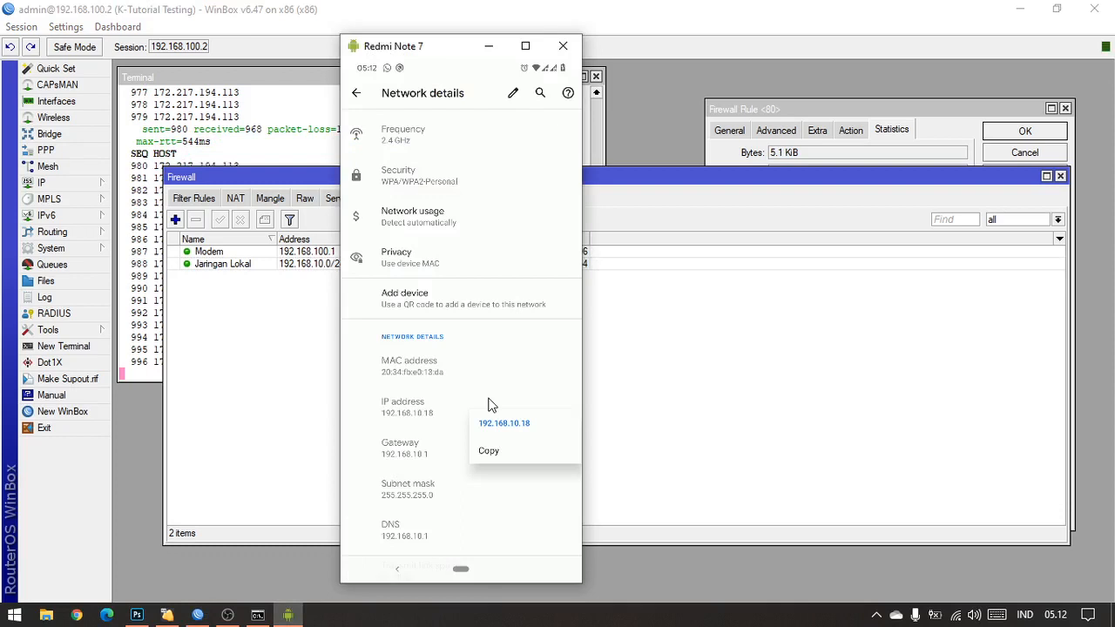
left_click(440, 424)
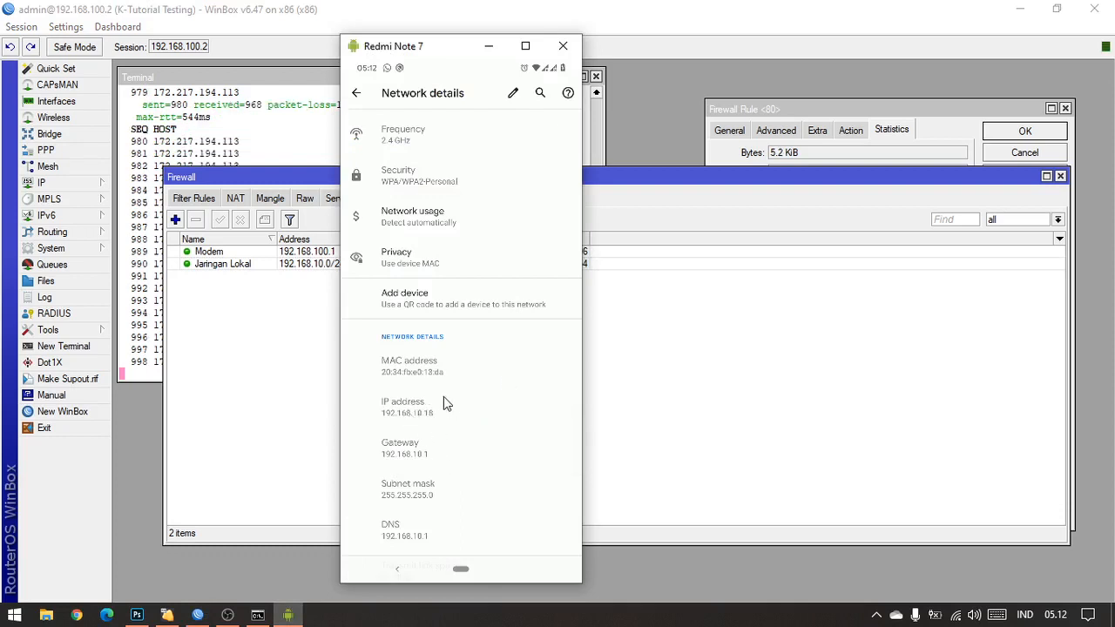
left_click(694, 375)
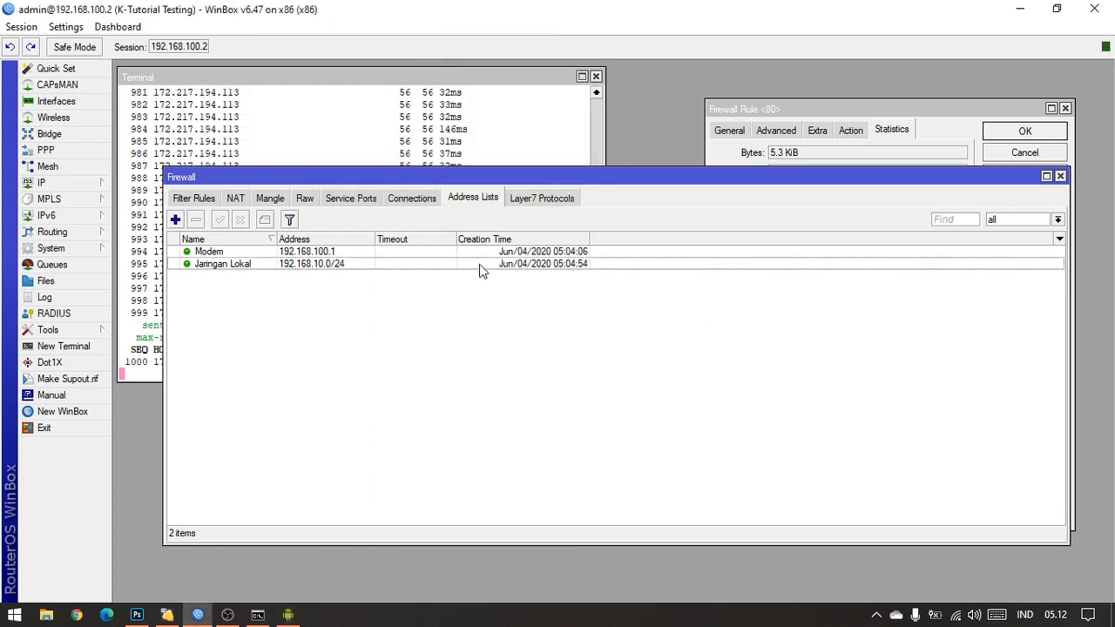
Step: Create a new firewall address list entry named Pribadi
left_click(176, 220)
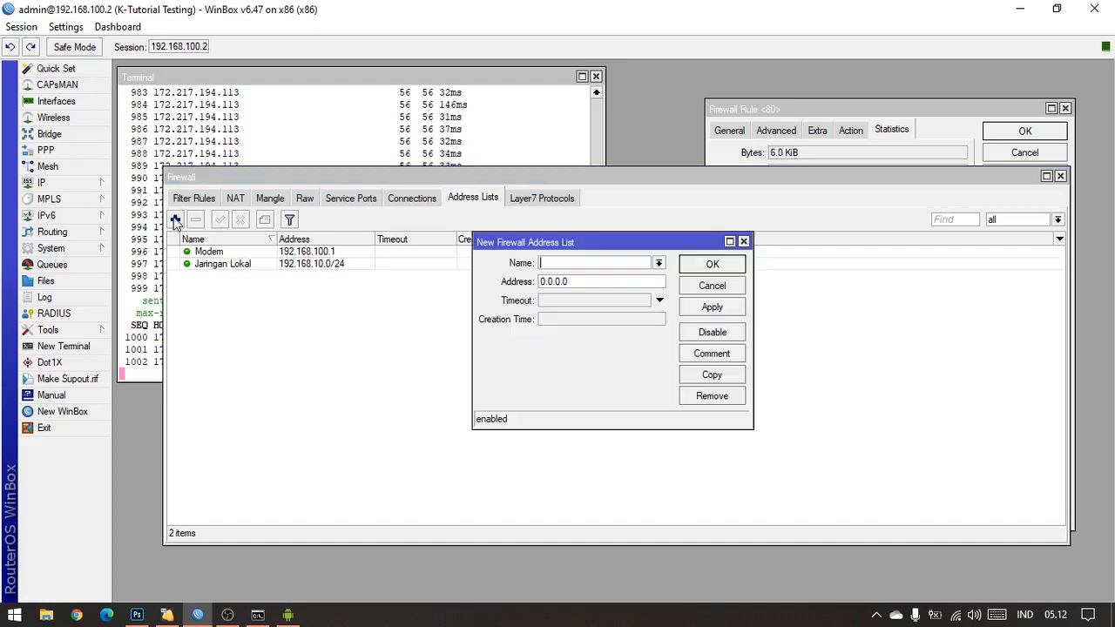
left_click(630, 263)
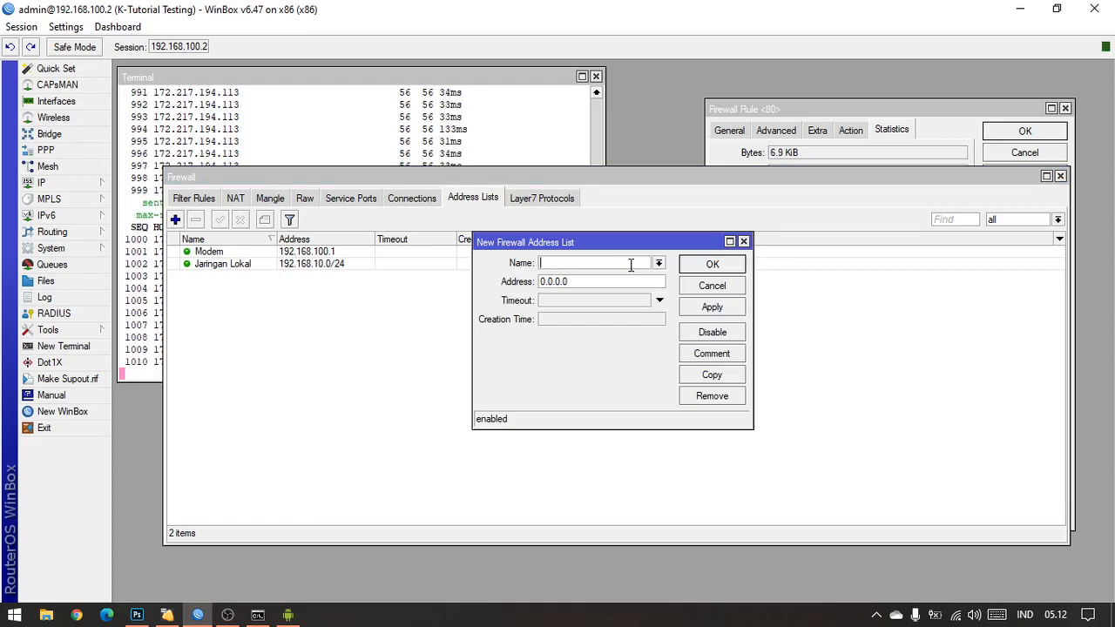
type("P")
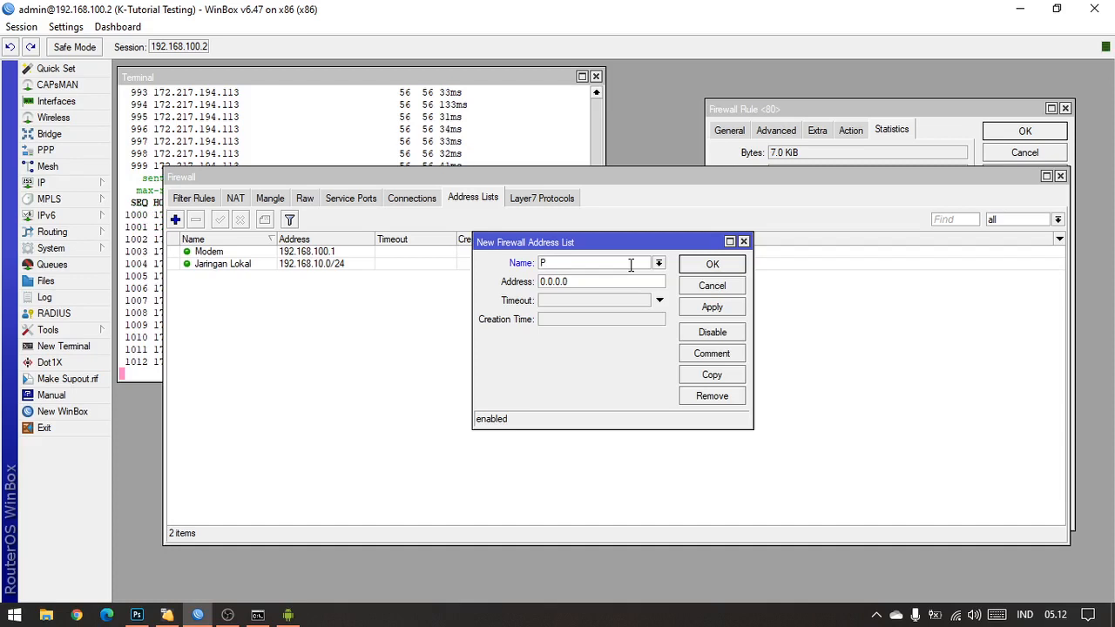
key("BackSpace")
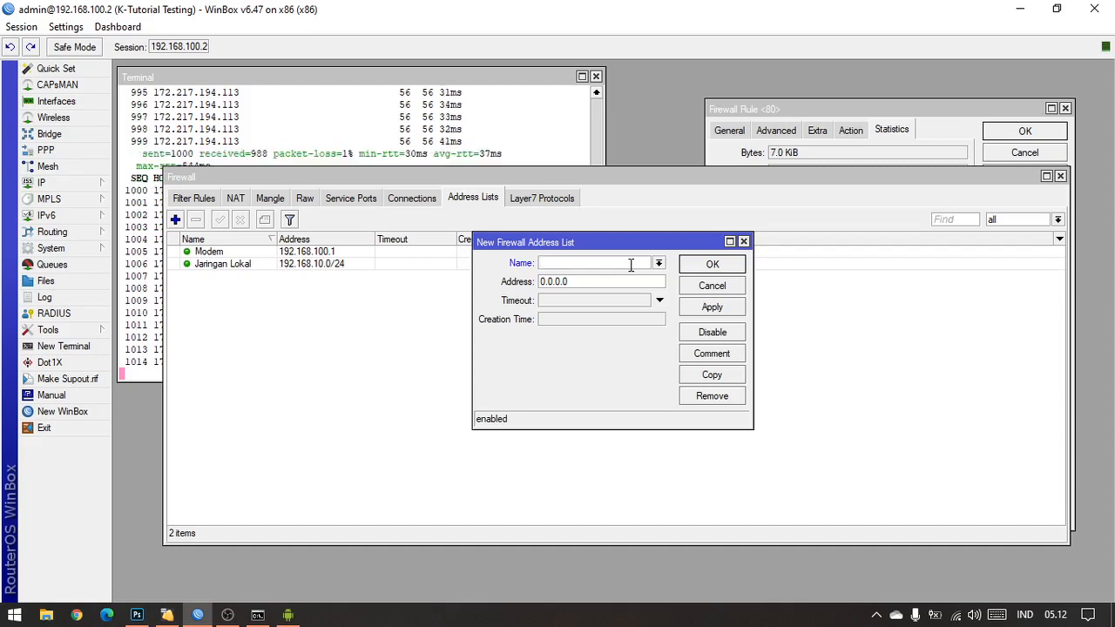
type("Prib")
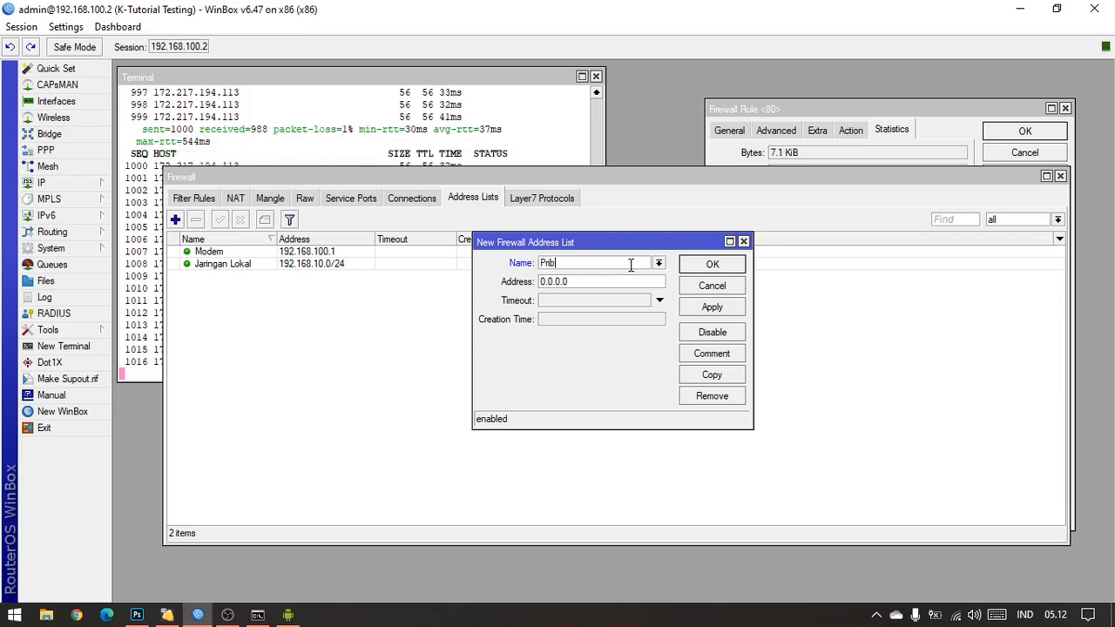
type("adi")
Step: Set the Pribadi entry's address to 192.168.10.18 and save the entry
key("Tab")
type("1")
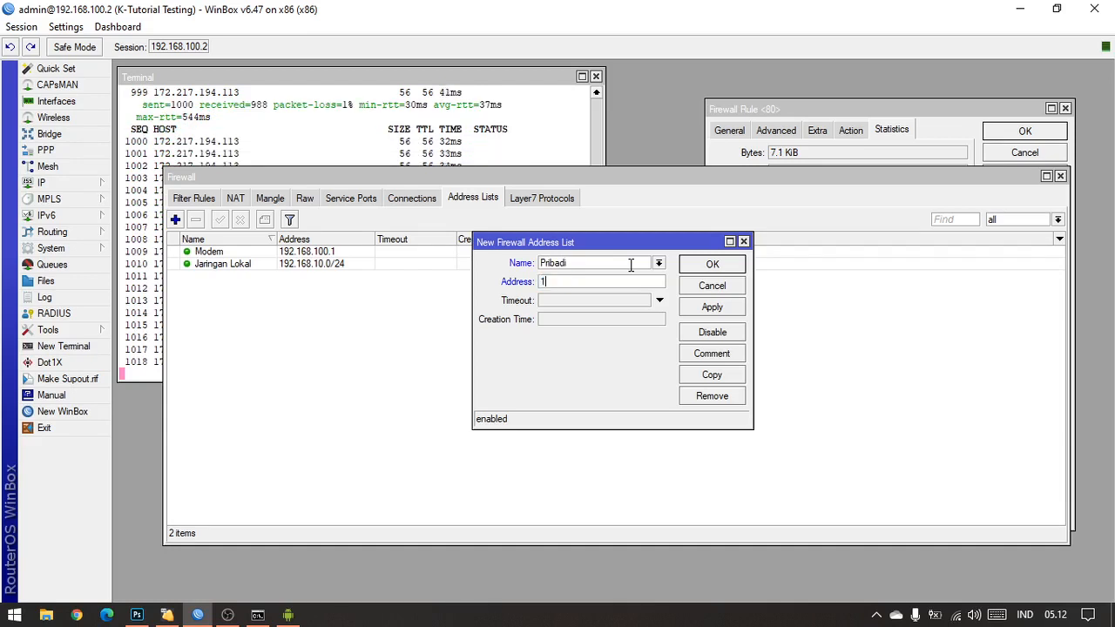
type("92.1")
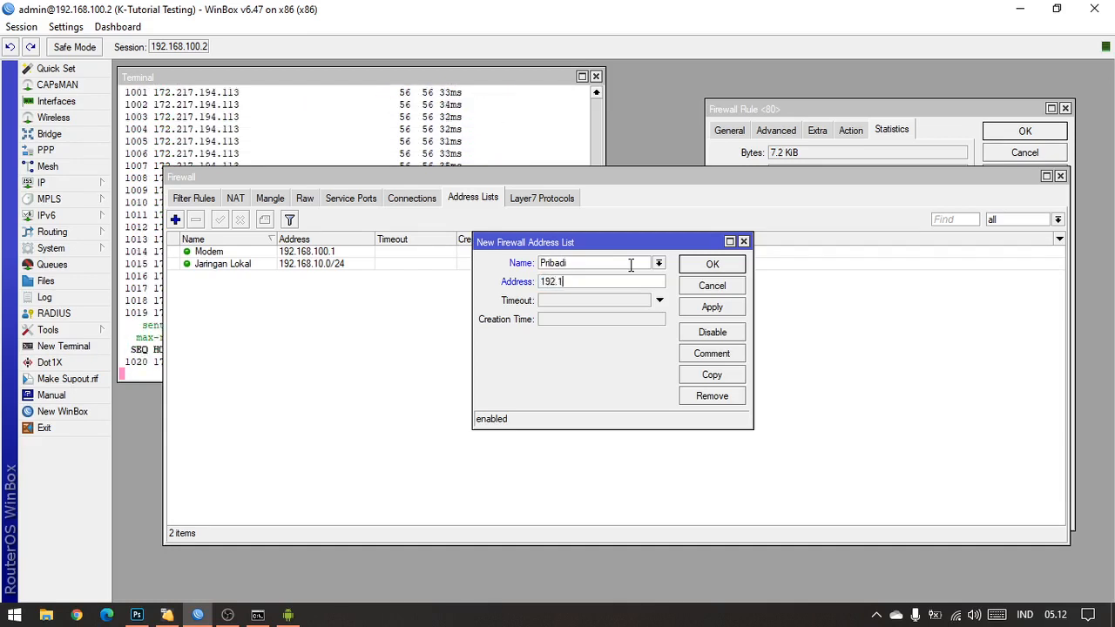
type("68.10")
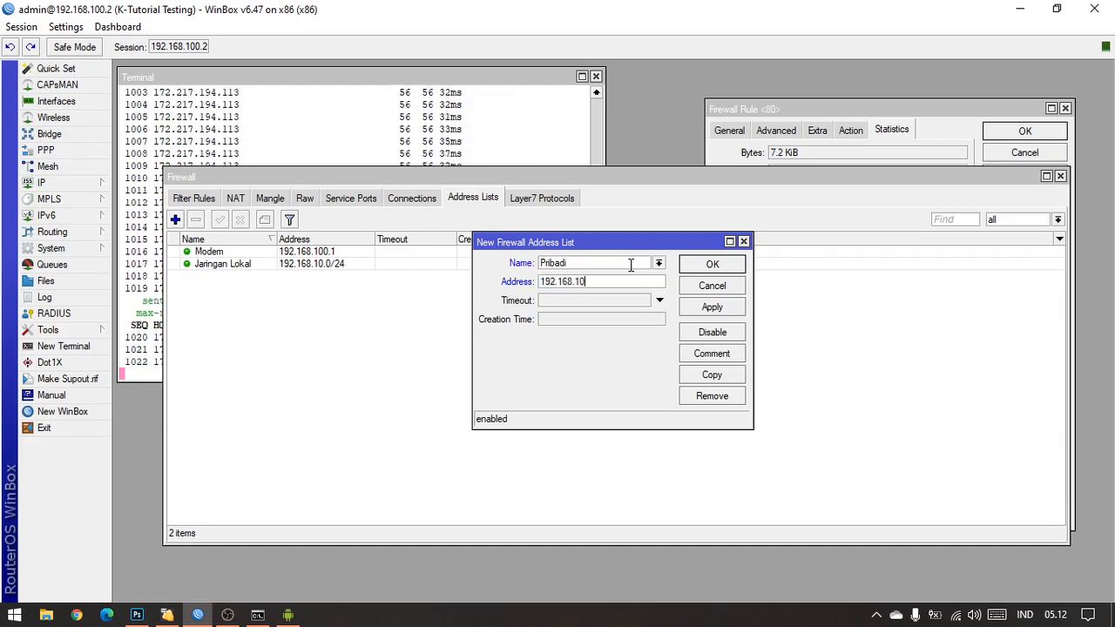
type(".18")
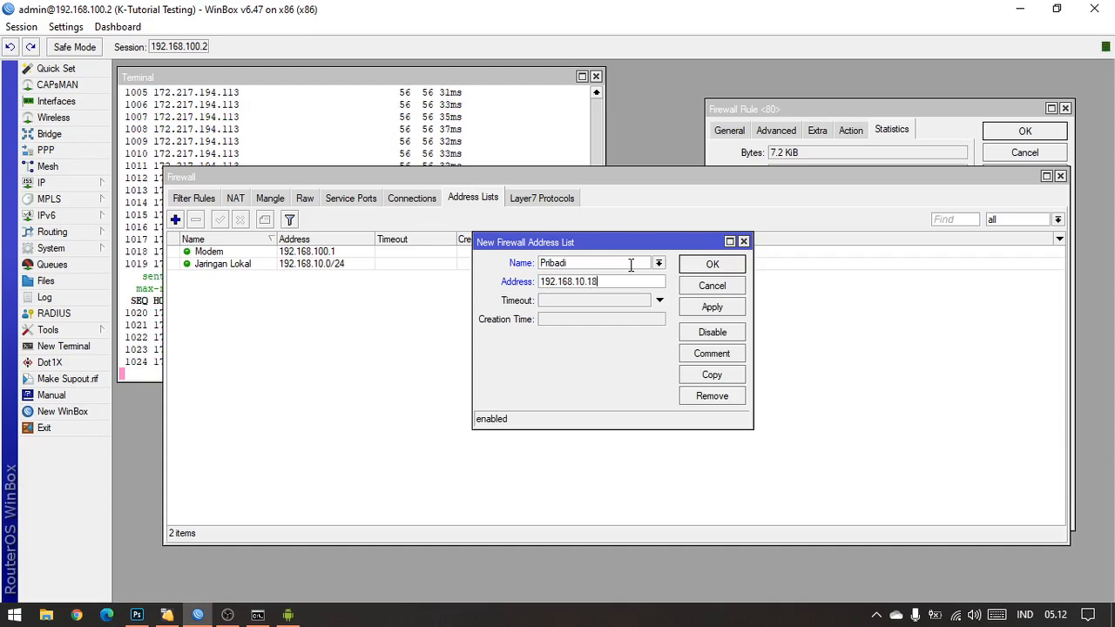
left_click(711, 307)
left_click(712, 264)
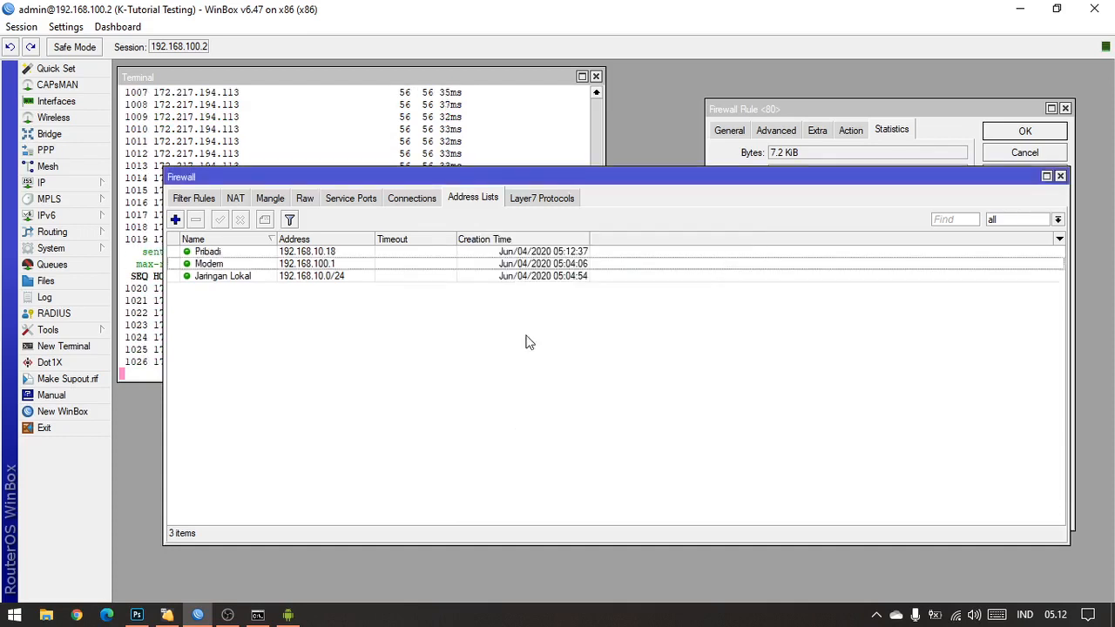
left_click(233, 264)
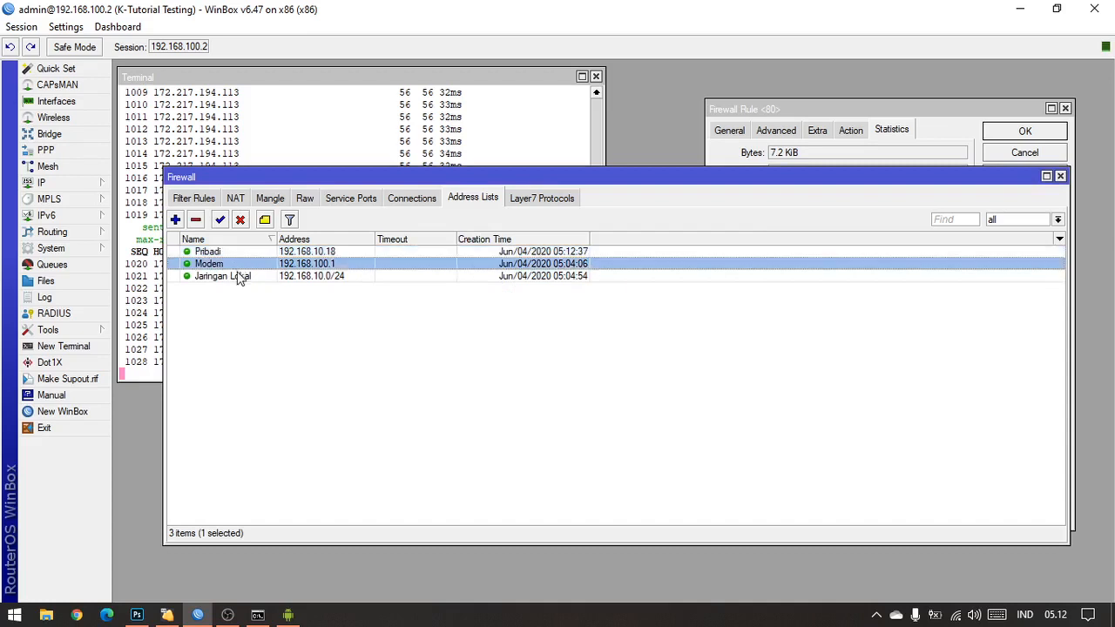
left_click(238, 276)
left_click(239, 265)
left_click(242, 253)
left_click(243, 263)
left_click(242, 274)
left_click(241, 274)
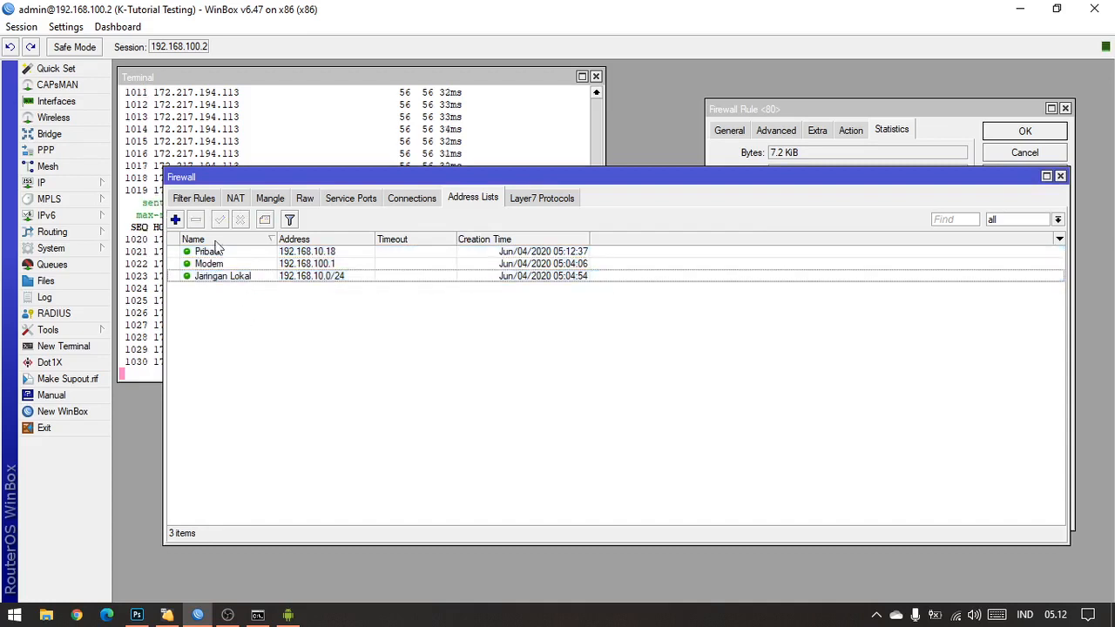
Step: Show the firewall filter rules and close the open port 80 drop rule
left_click(193, 198)
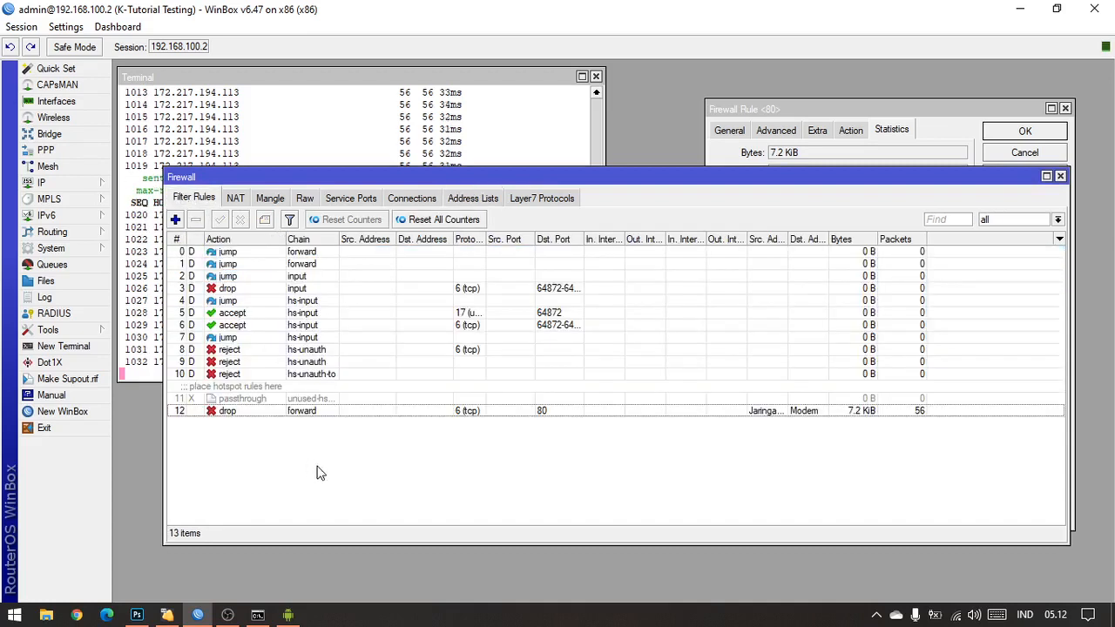
left_click(739, 131)
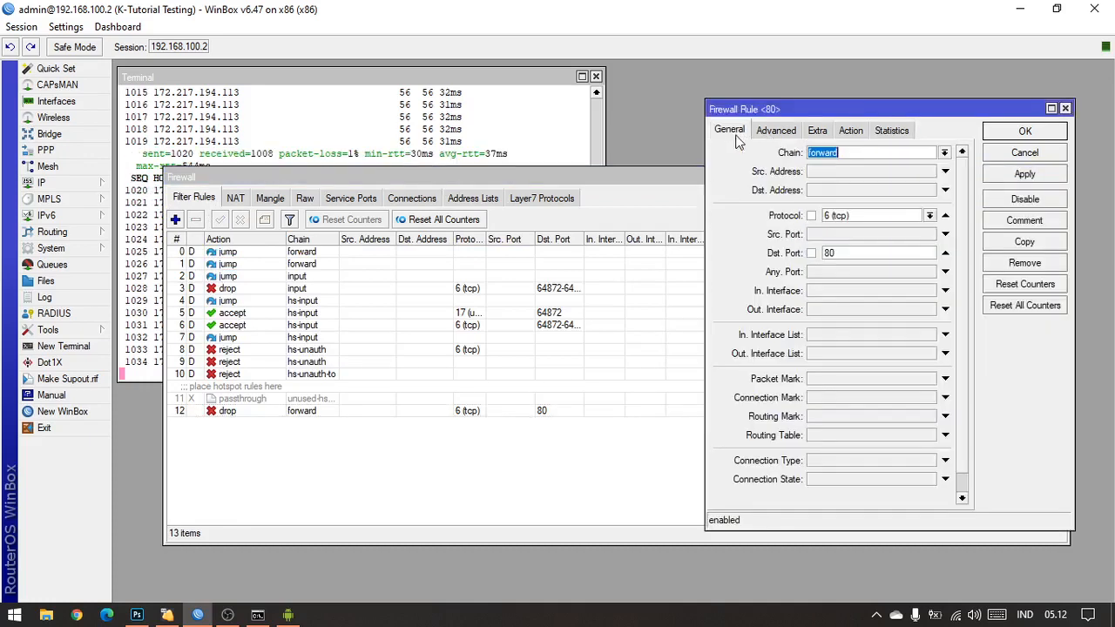
left_click(1065, 133)
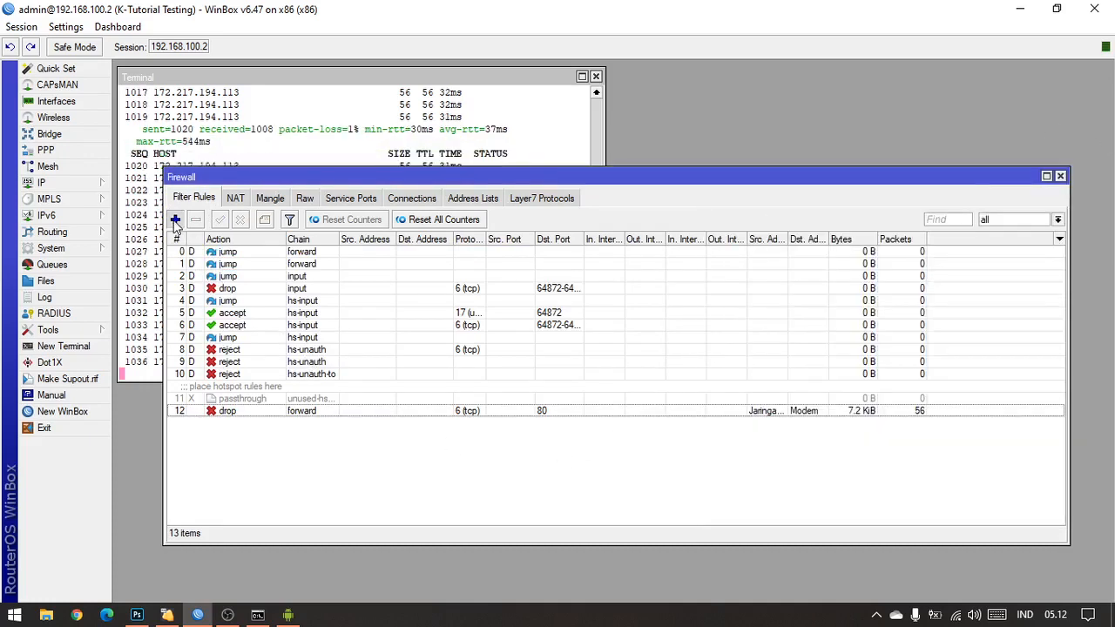
Step: Create a new forward filter rule matching protocol 6 (tcp) with destination port 80
left_click(175, 220)
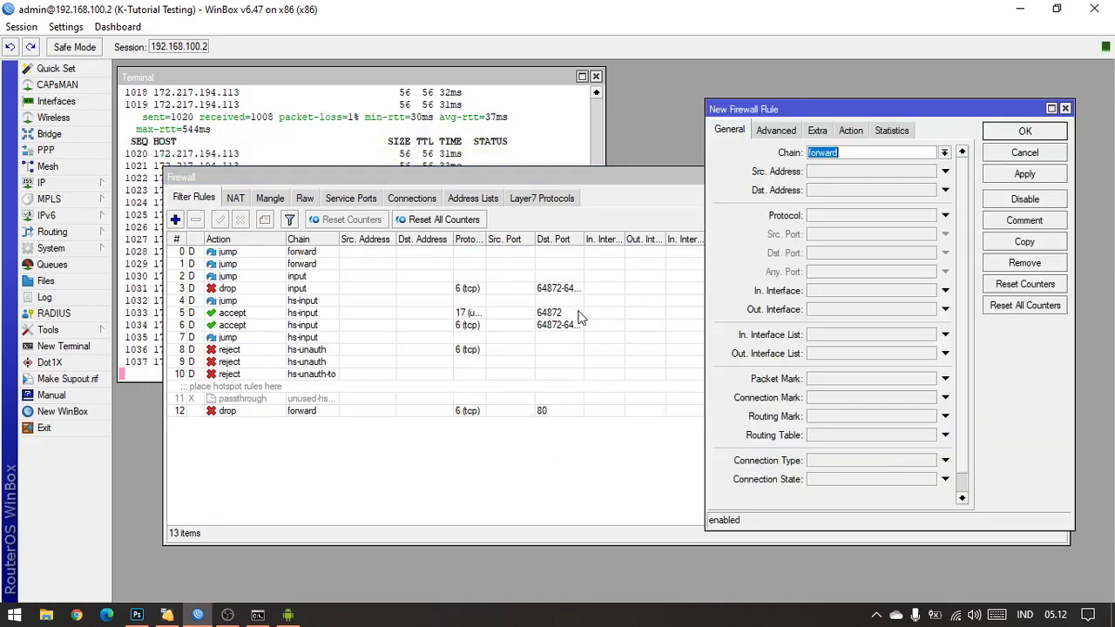
left_click(853, 217)
left_click(845, 258)
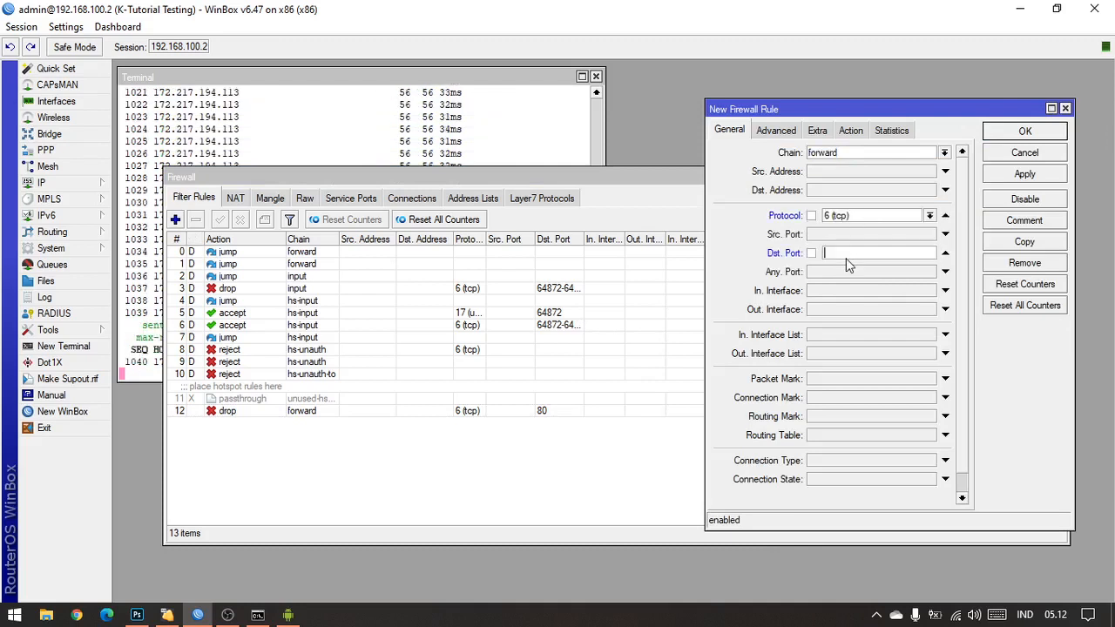
Step: Set the new rule's destination address list to Modem and its source address list to Pribadi
left_click(776, 129)
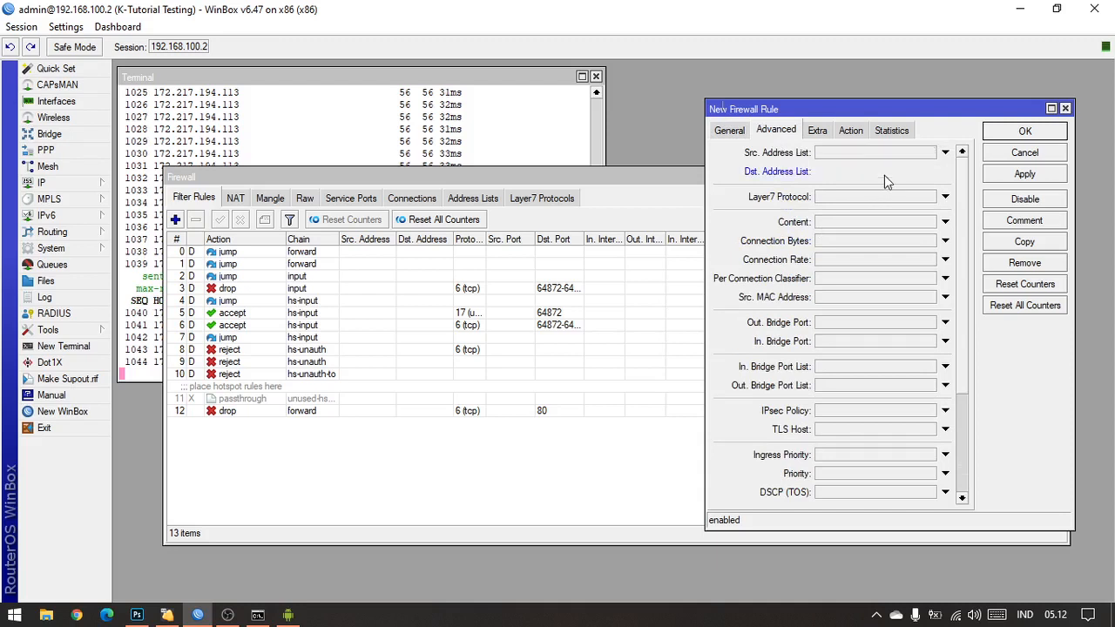
left_click(884, 175)
left_click(930, 172)
left_click(911, 183)
left_click(906, 153)
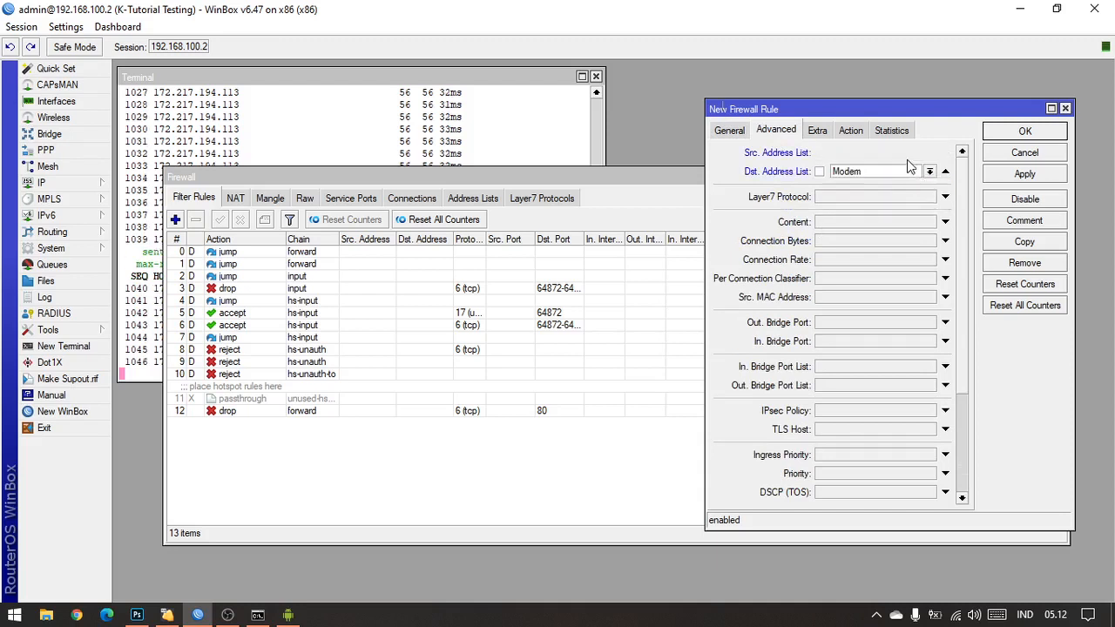
left_click(929, 152)
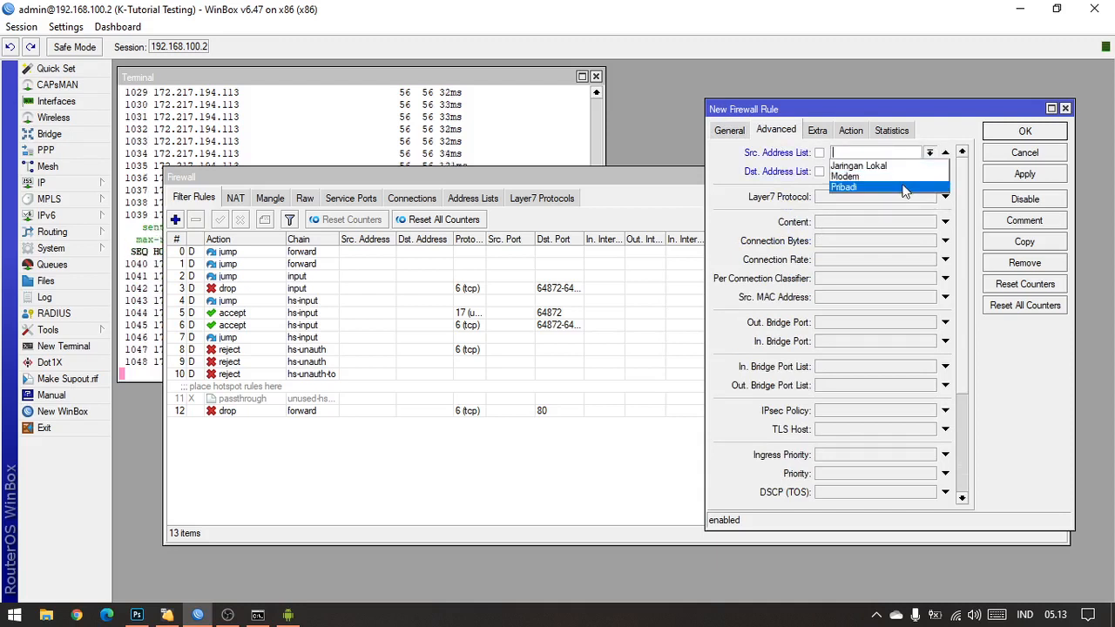
left_click(906, 187)
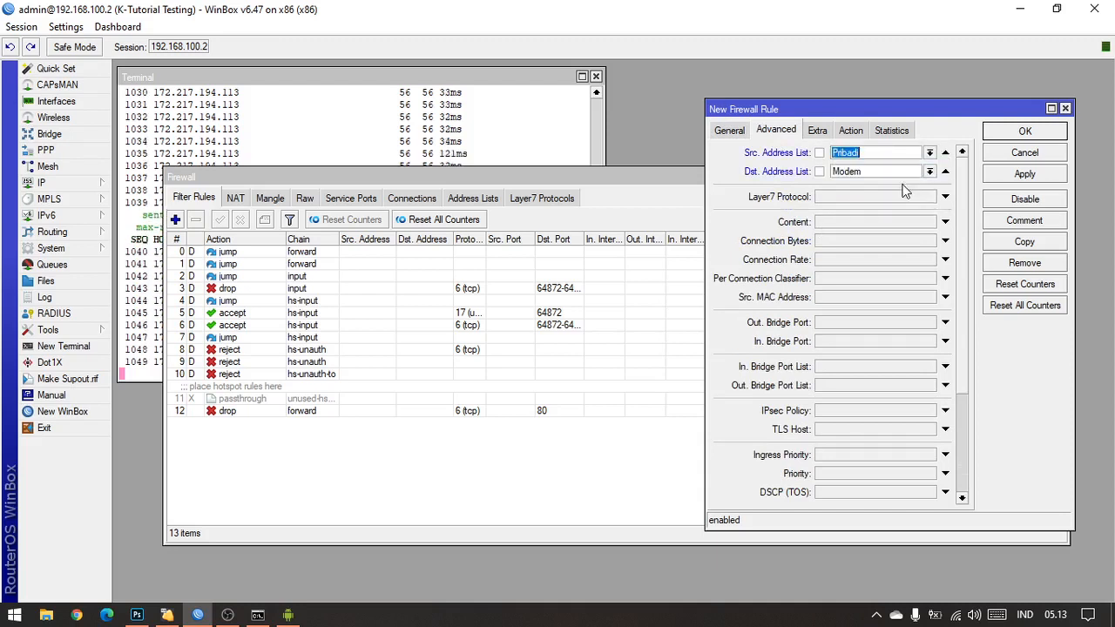
Step: Set the new rule's action to accept and save the rule
left_click(850, 130)
left_click(853, 155)
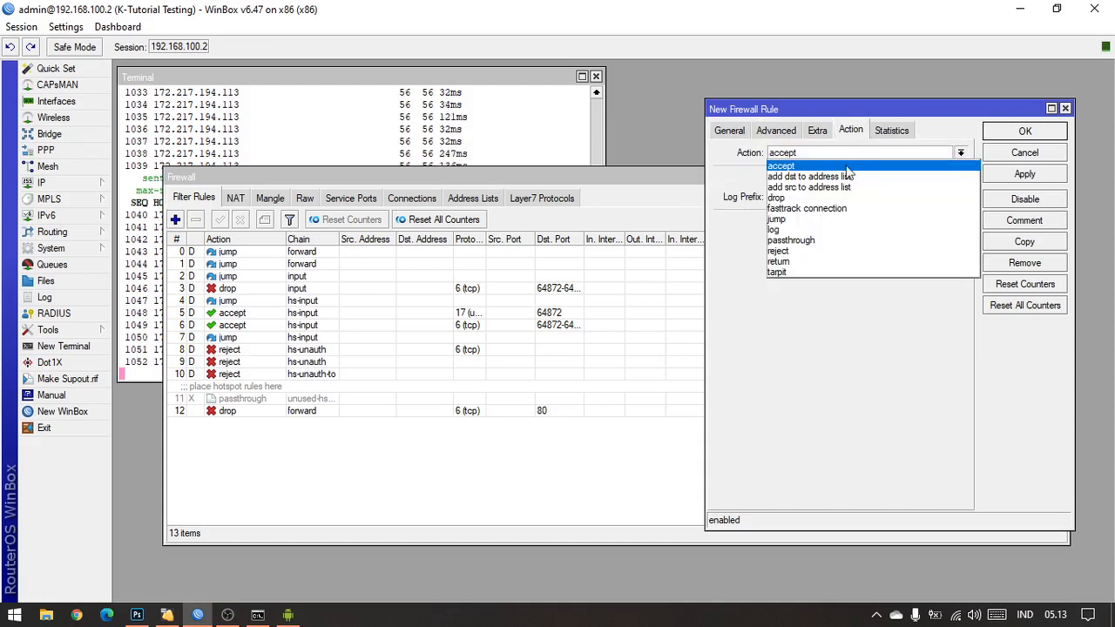
left_click(846, 167)
left_click(1008, 175)
left_click(1021, 133)
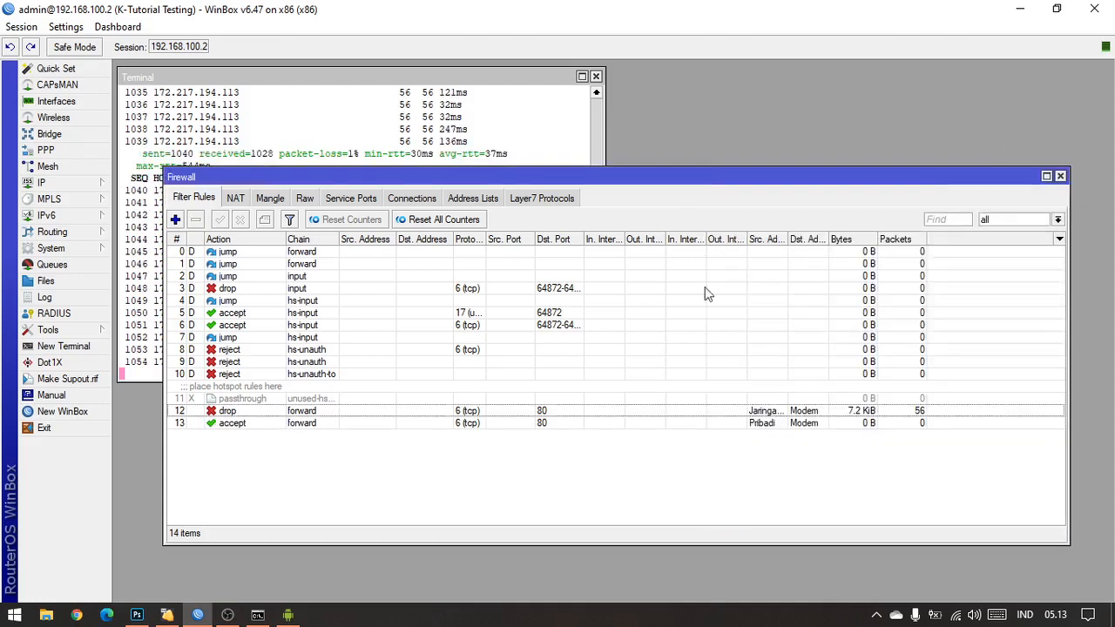
Step: Widen the source address list column and move the Pribadi accept rule above the Jaringan Lokal drop rule
left_click(278, 424)
left_click(247, 411)
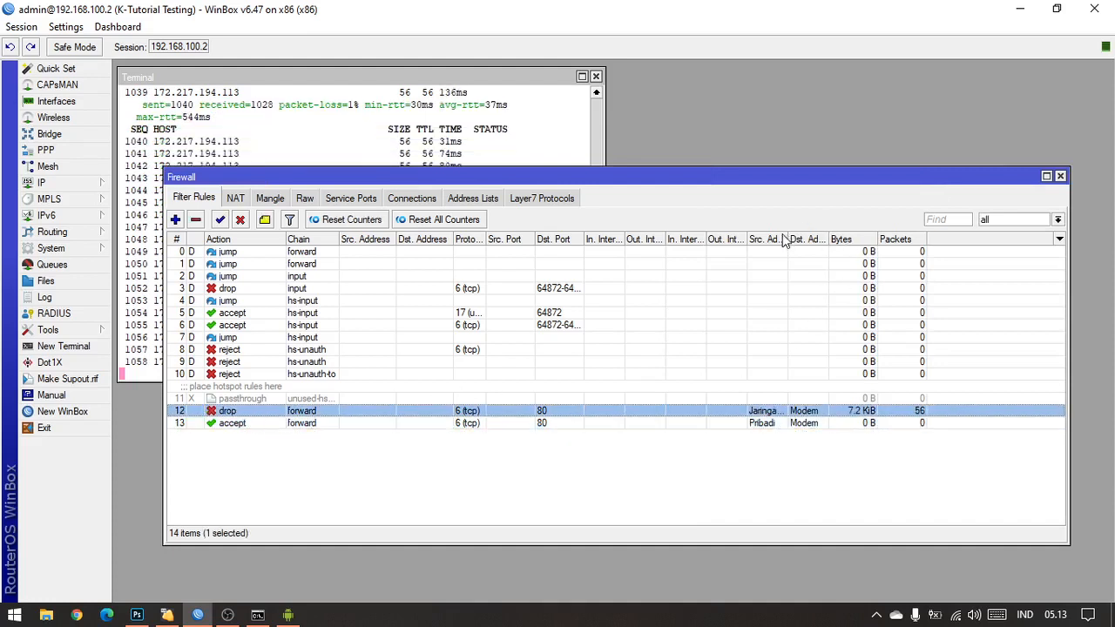
left_click_drag(784, 240, 806, 240)
left_click(255, 423)
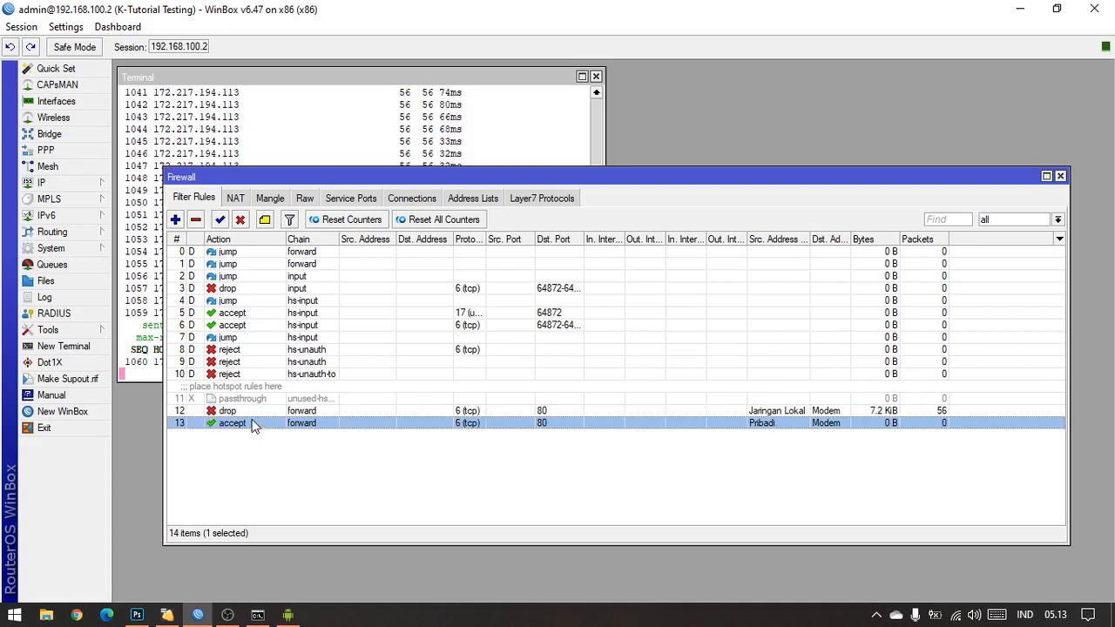
left_click_drag(254, 423, 254, 410)
left_click(277, 425)
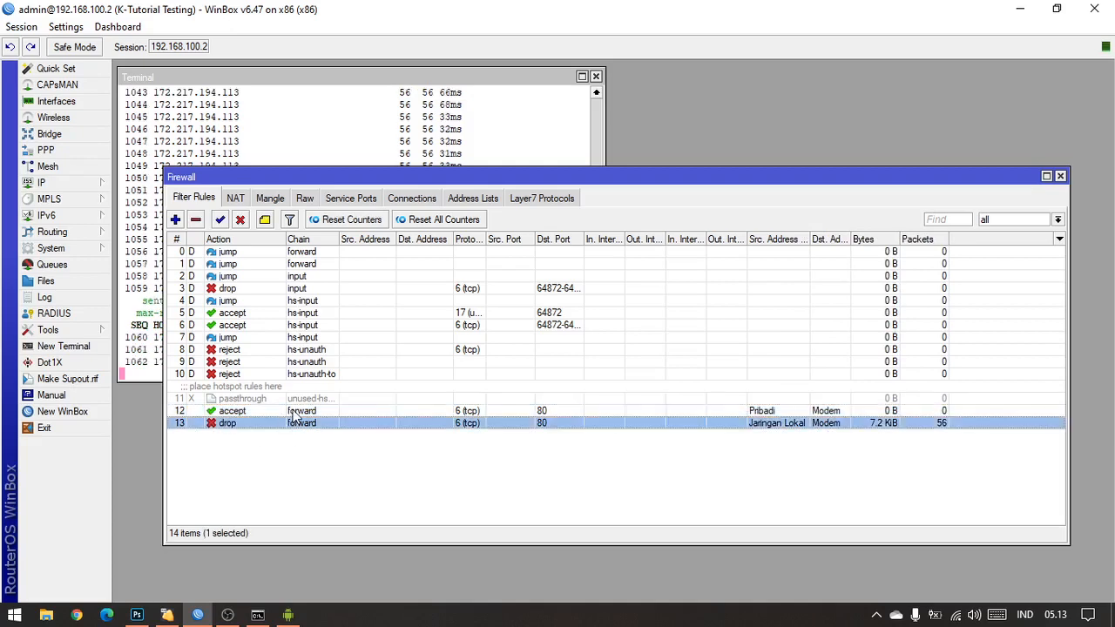
Step: Check the moved accept rule's action, and switch to the mirrored Redmi Note 7 to test access to the modem page at 192.168.100.1
left_click(291, 411)
left_click(322, 461)
double_click(514, 411)
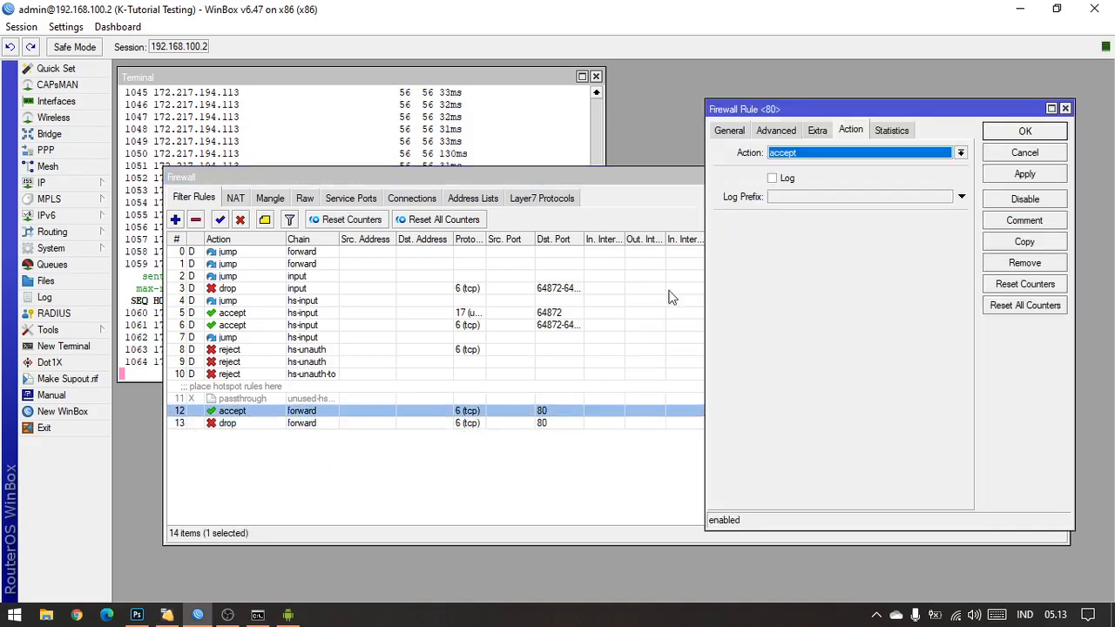
left_click(1064, 108)
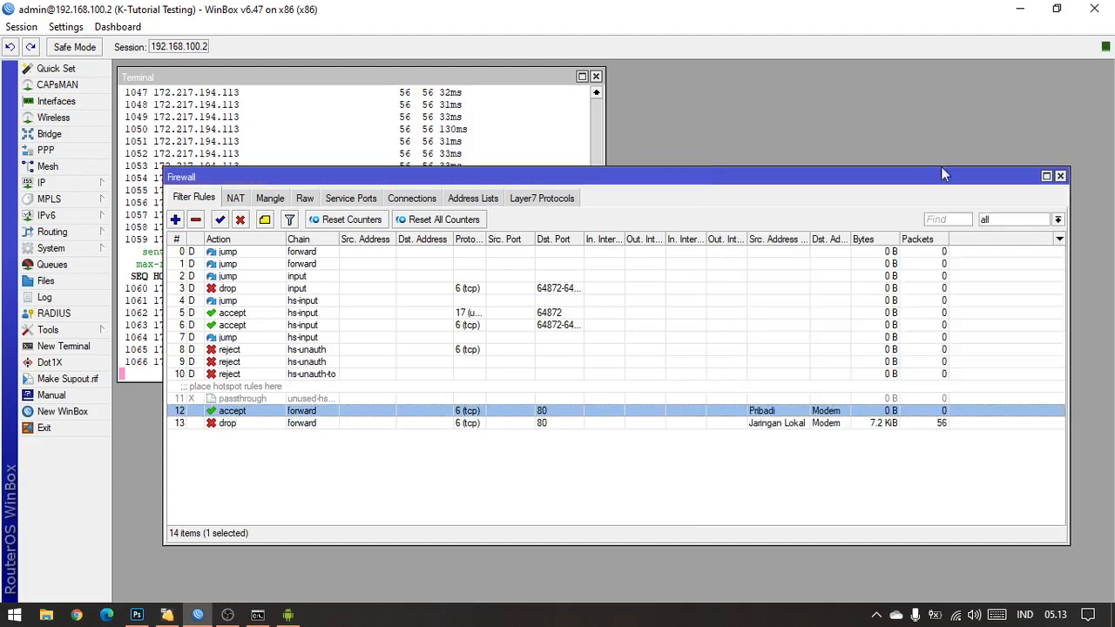
left_click(288, 615)
left_click_drag(436, 51, 498, 68)
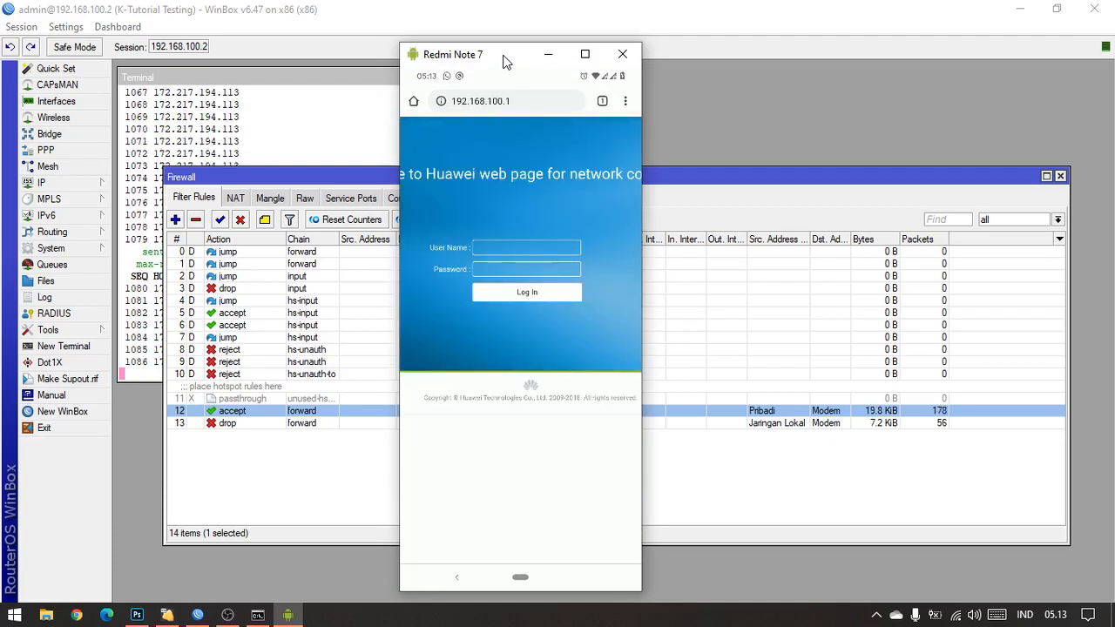
Step: Review the Pribadi accept rule's action and its source and destination address lists
left_click(295, 446)
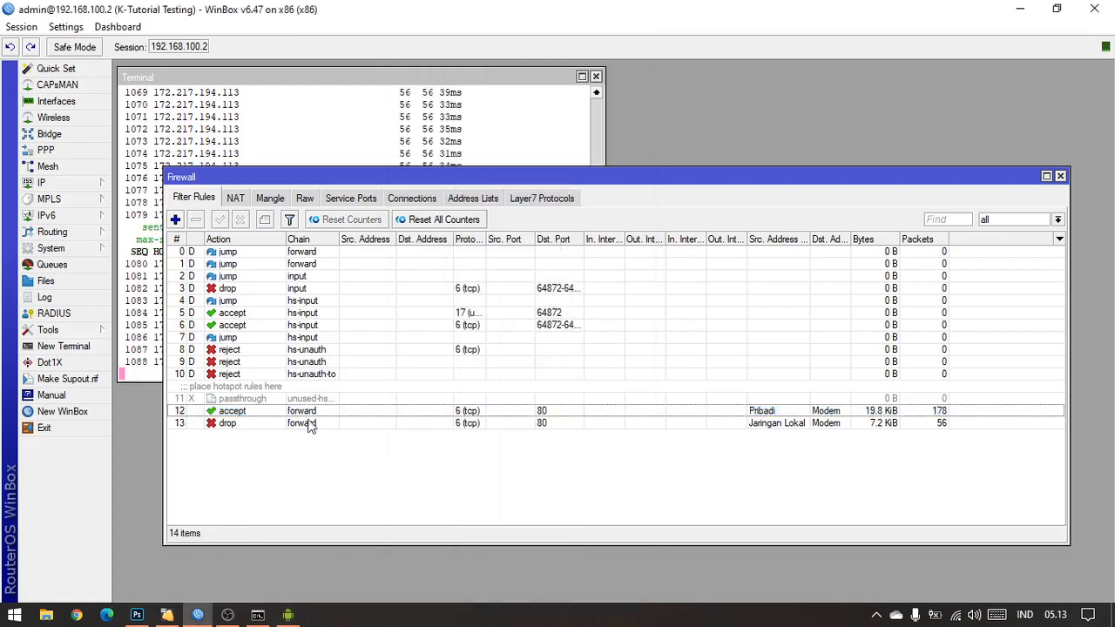
double_click(311, 411)
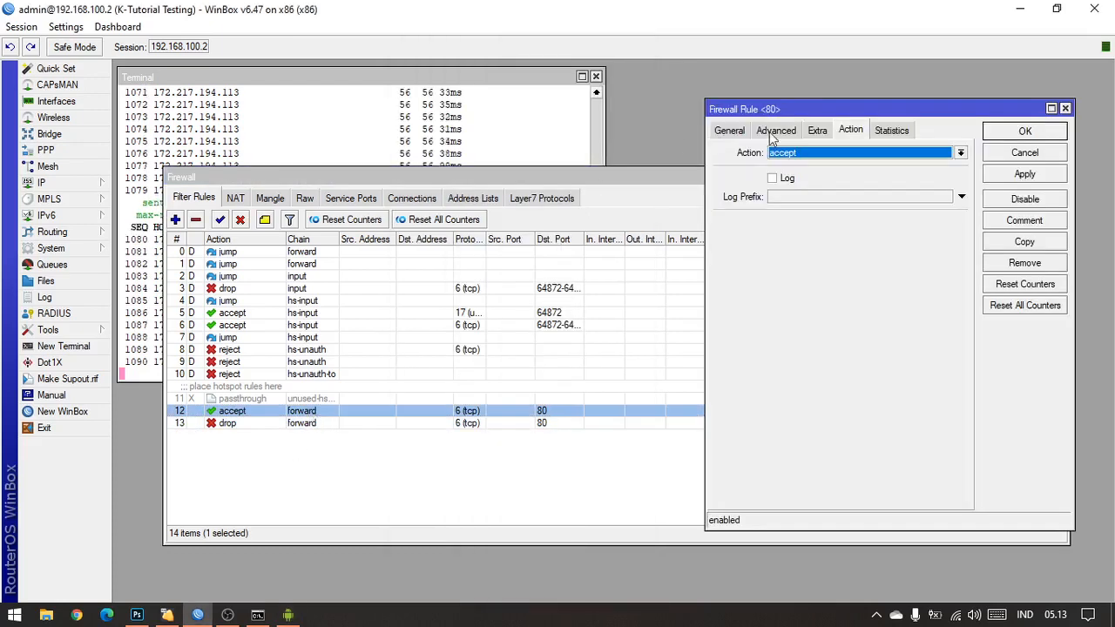
left_click(1064, 108)
left_click(454, 197)
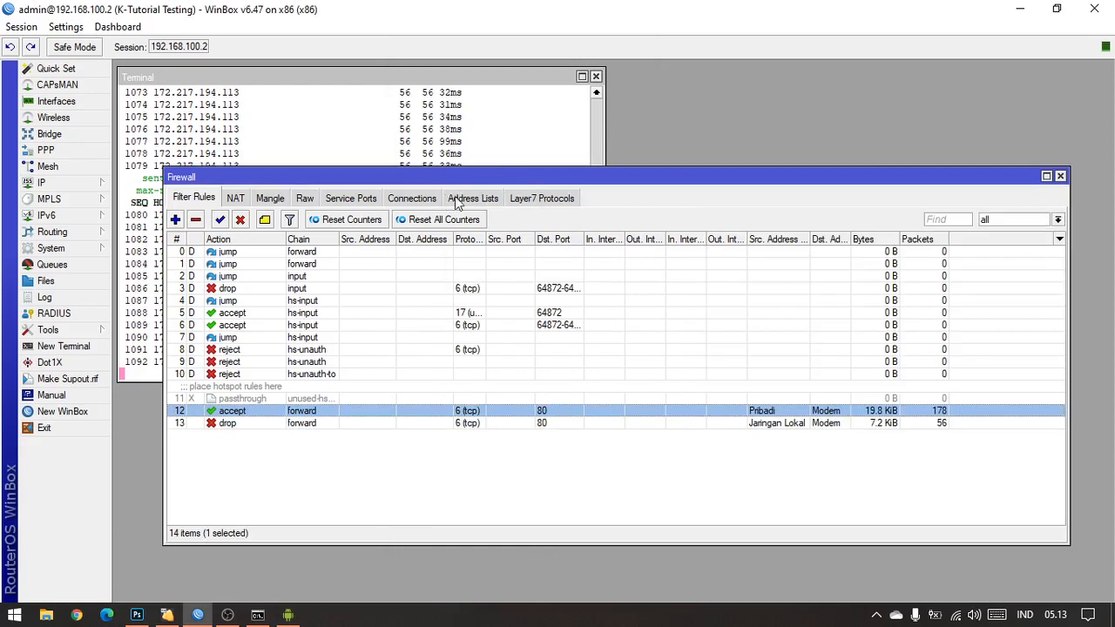
left_click(202, 199)
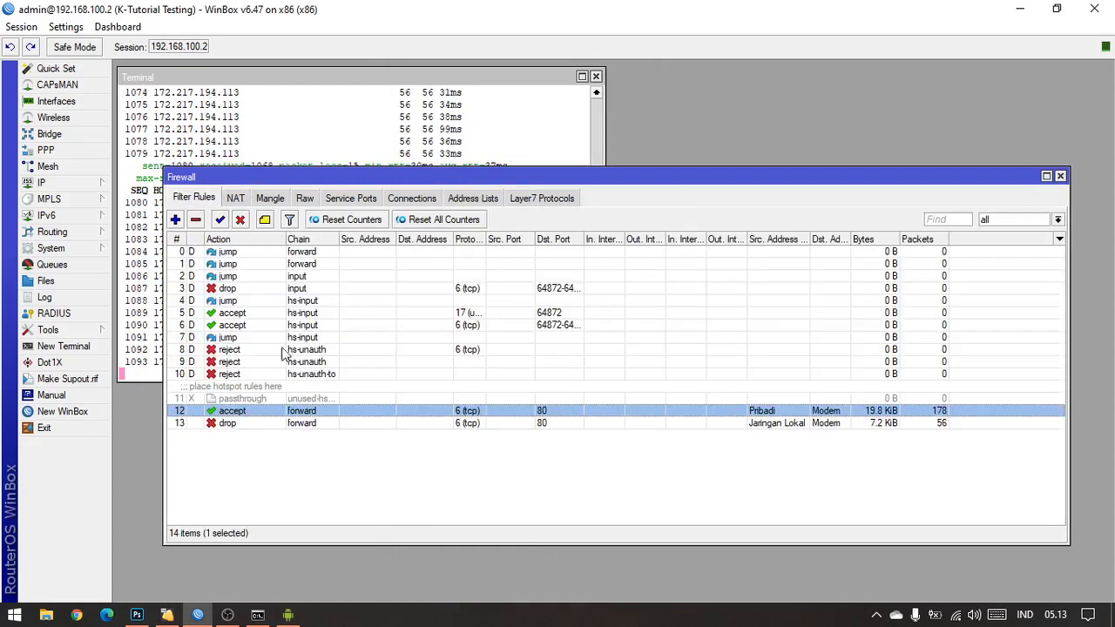
double_click(256, 413)
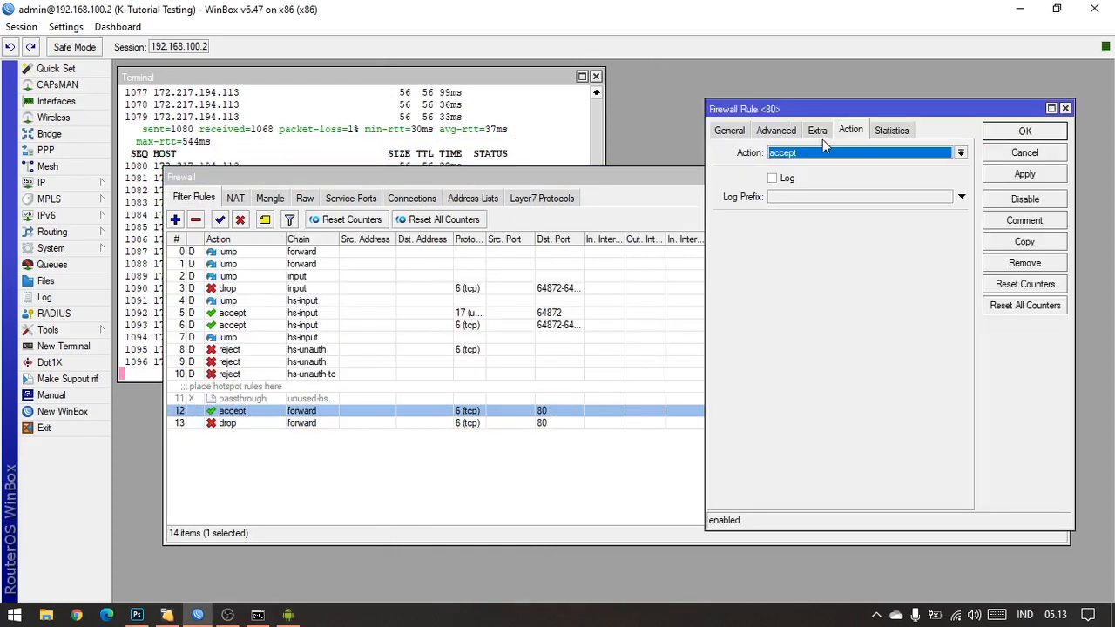
left_click(776, 131)
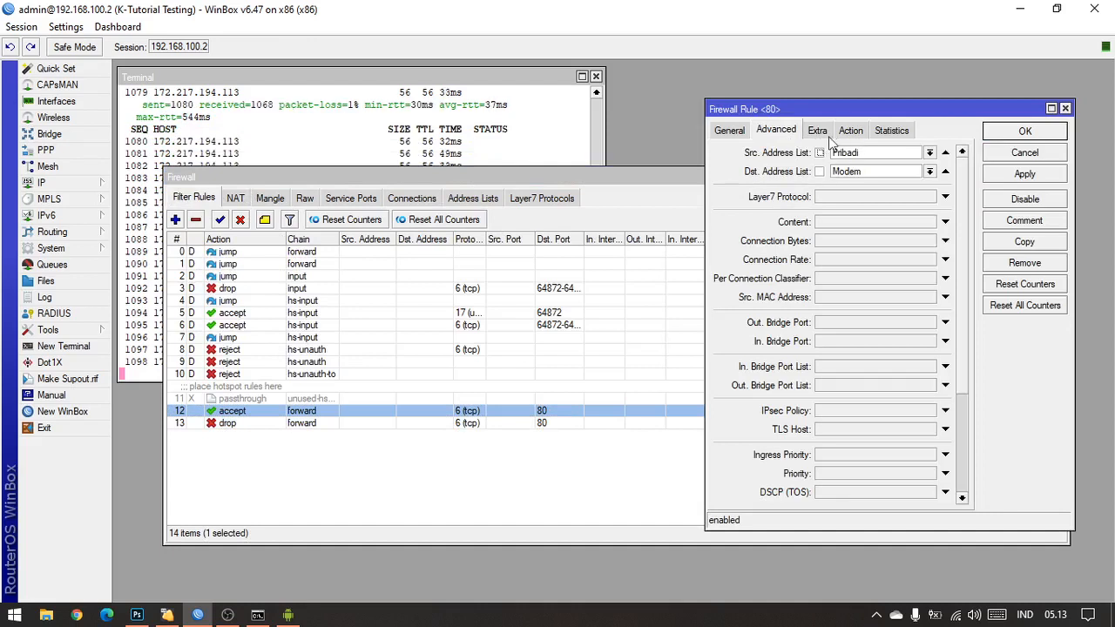
left_click(1001, 137)
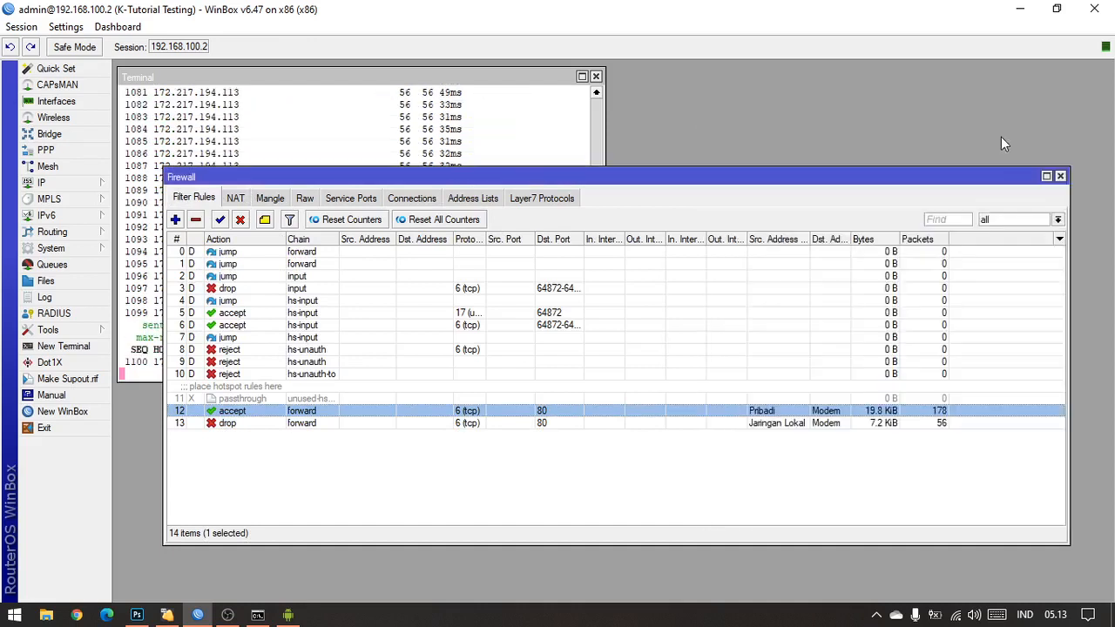
Step: Disable the Pribadi accept rule and test access to 192.168.100.1 on the mirrored phone
left_click(743, 510)
left_click(669, 416)
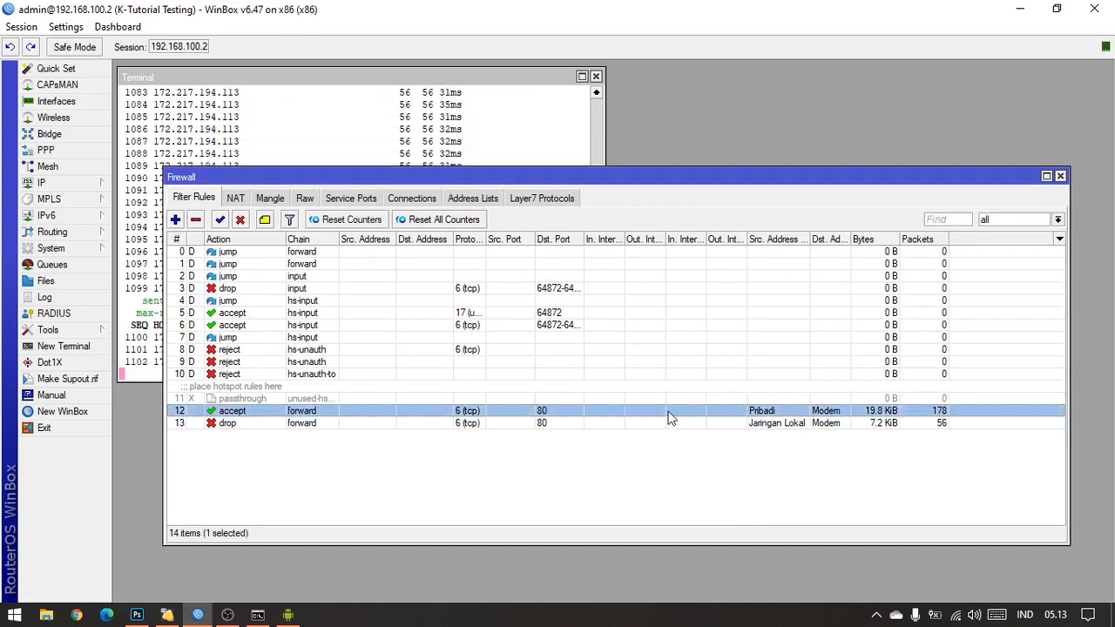
left_click(244, 222)
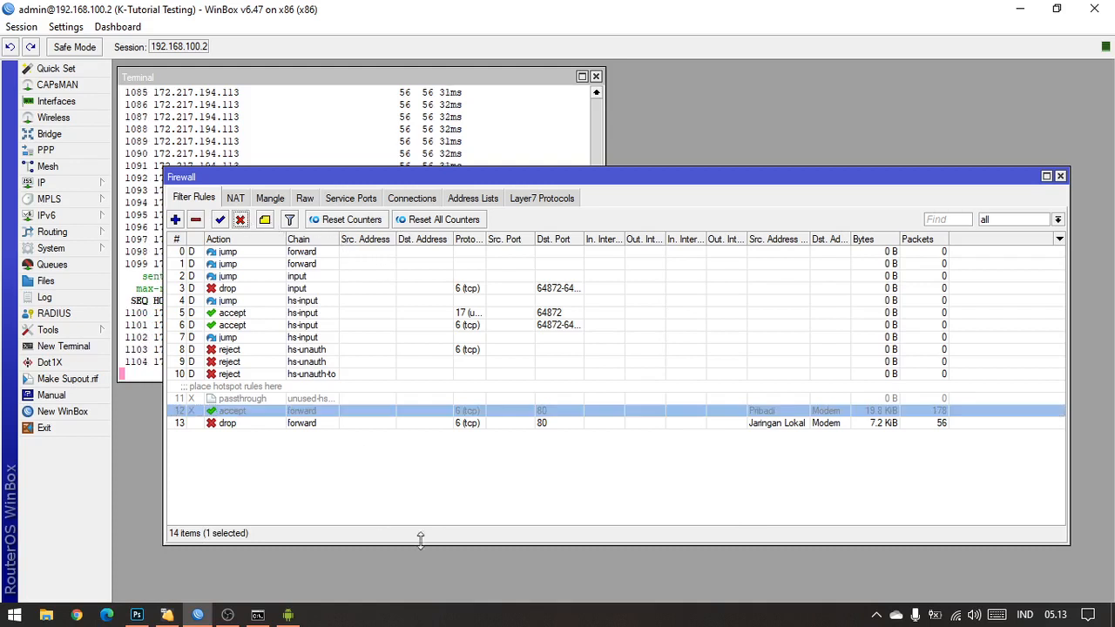
left_click(287, 615)
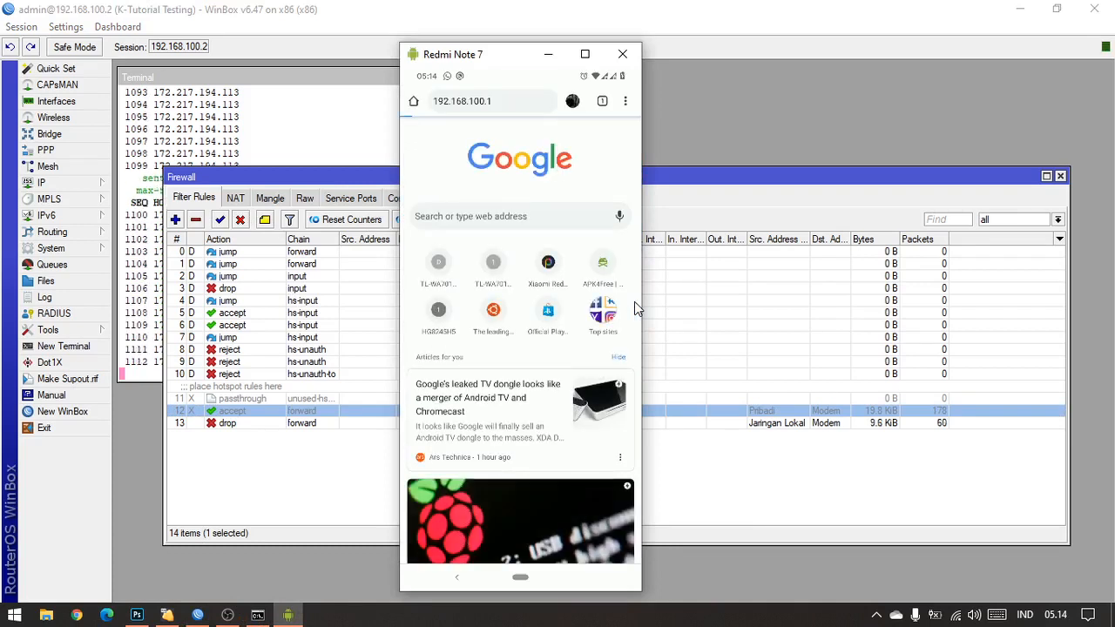
left_click(339, 455)
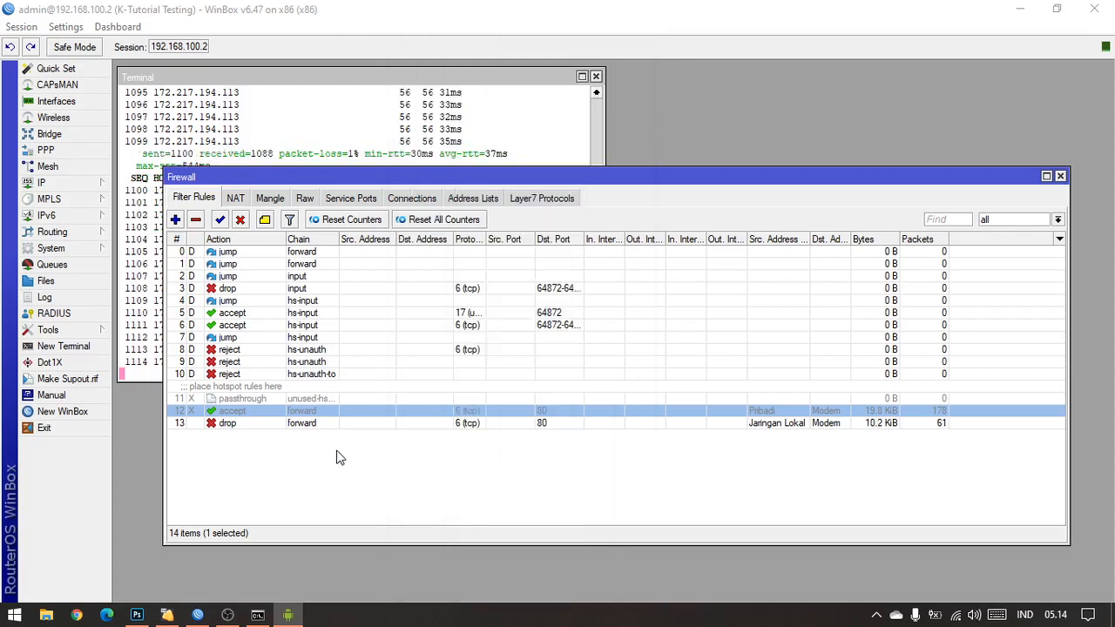
Step: Re-enable the Pribadi accept rule and retest the modem page at 192.168.100.1 on the mirrored phone
left_click(219, 220)
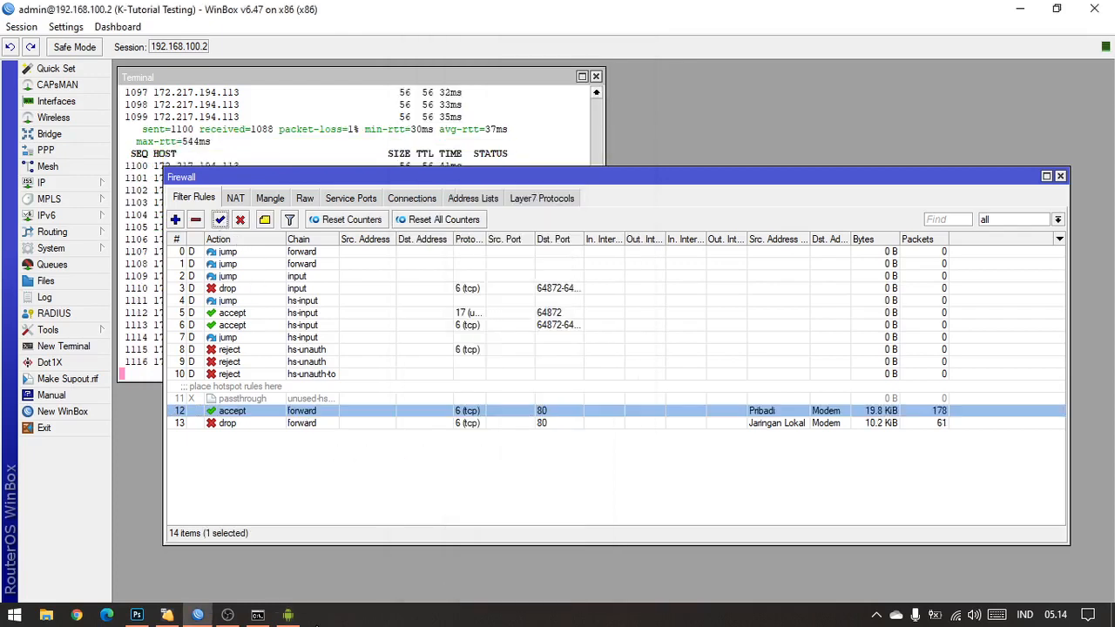
left_click(290, 616)
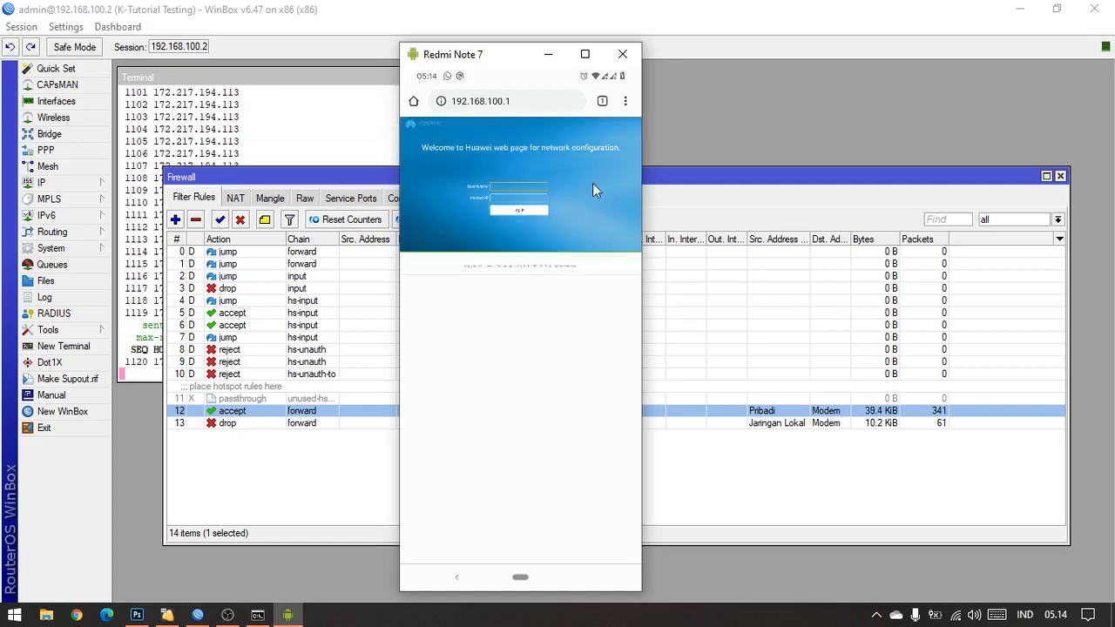
left_click(227, 615)
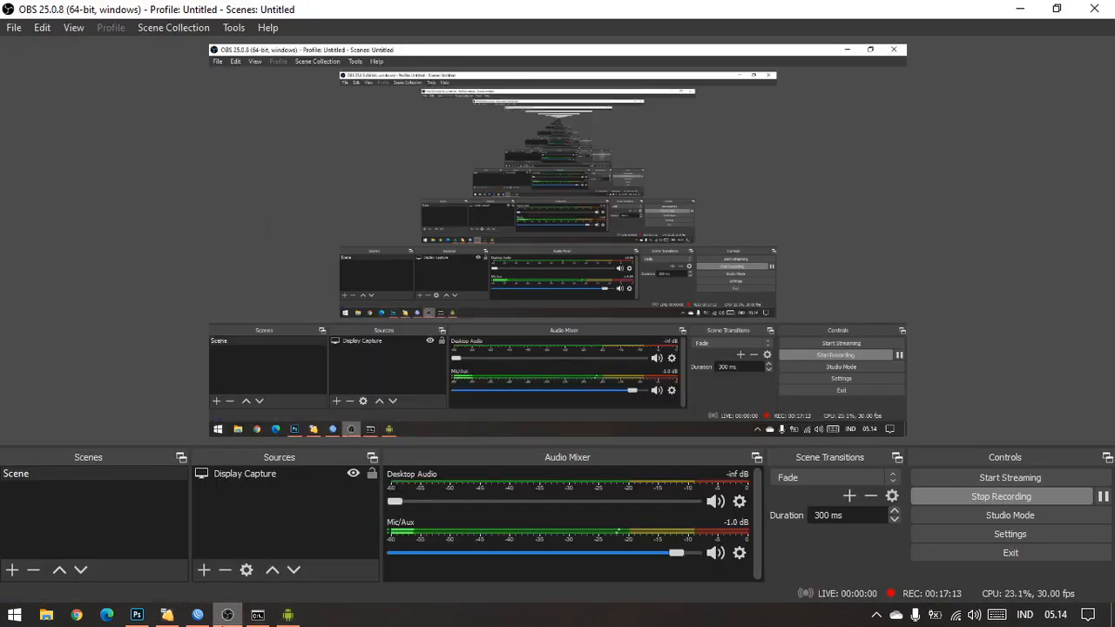
left_click(137, 615)
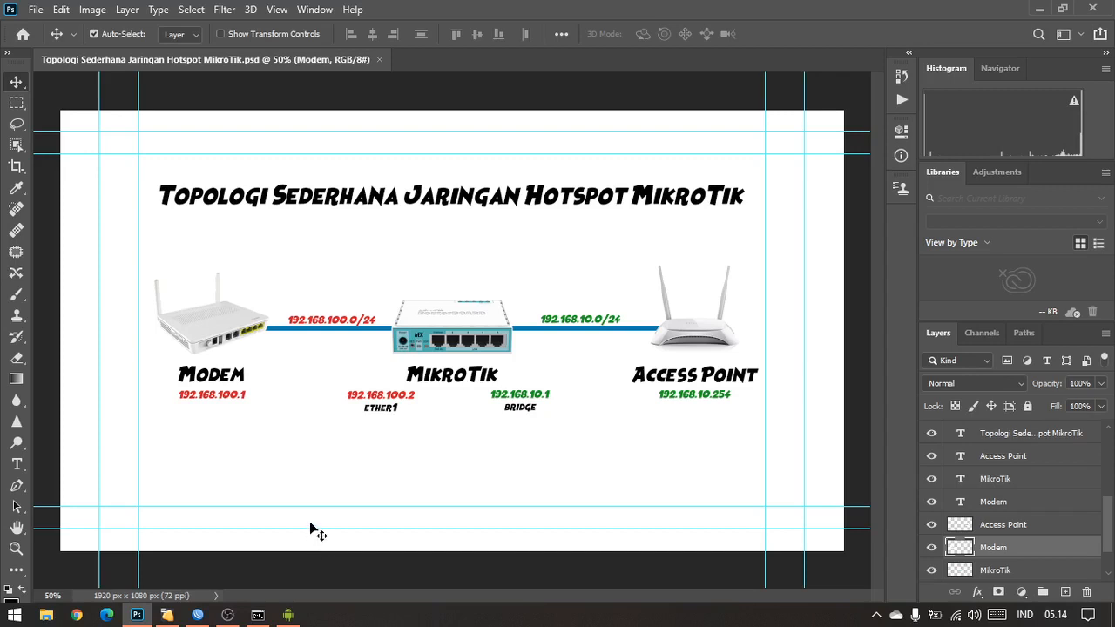
left_click(227, 615)
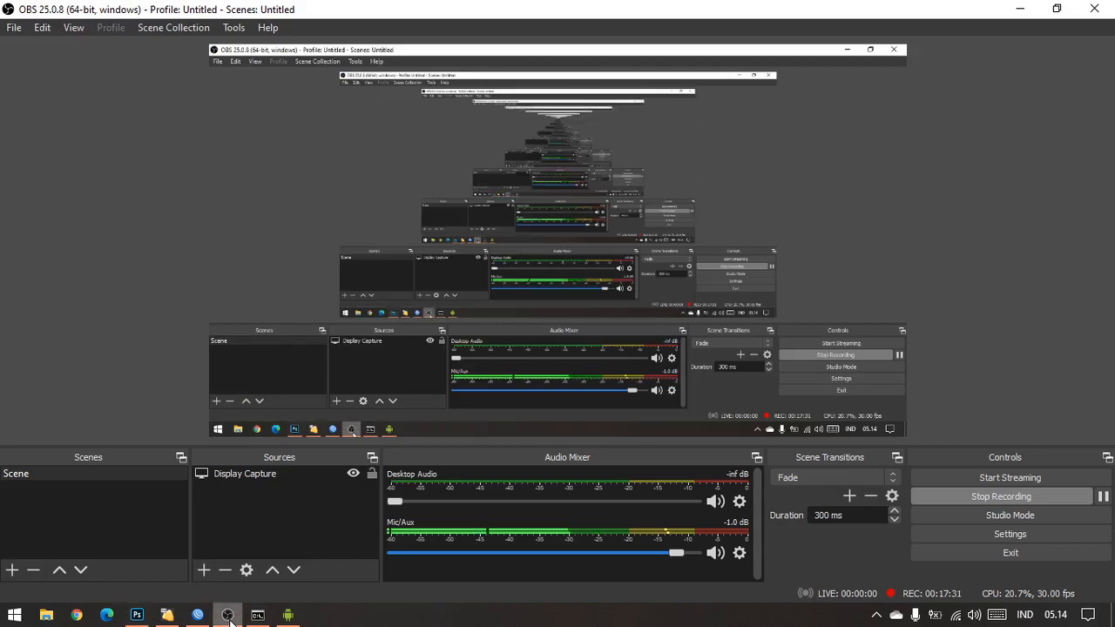
left_click(137, 615)
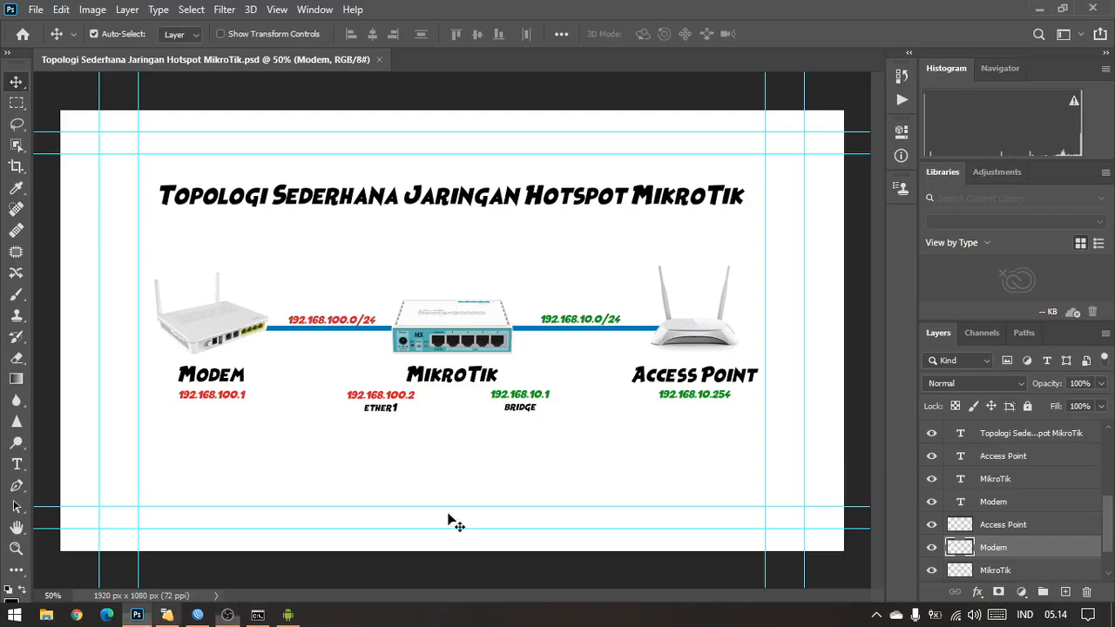
left_click(227, 615)
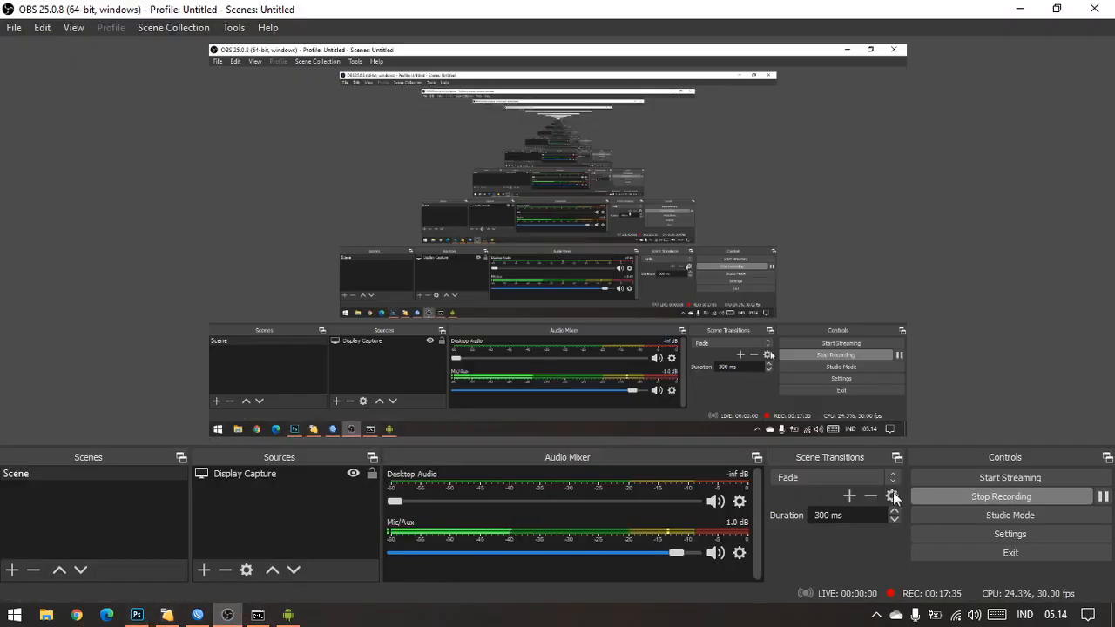